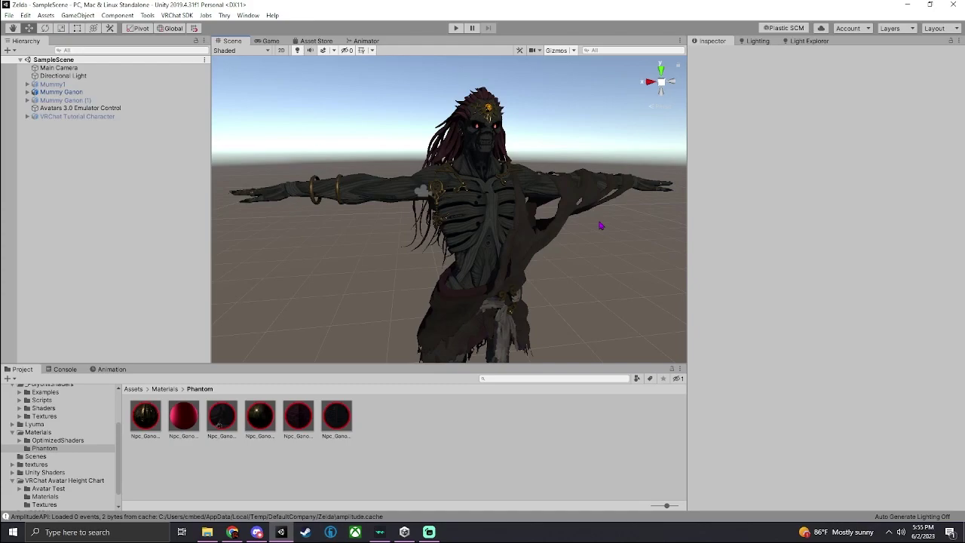
pyautogui.click(600, 226)
pyautogui.keyDown('alt'); pyautogui.moveTo(560, 190); pyautogui.dragTo(542, 166); pyautogui.keyUp('alt')
pyautogui.click(547, 170)
pyautogui.press('w')
pyautogui.moveTo(543, 166); pyautogui.dragTo(549, 191, button='right')
pyautogui.press('s')
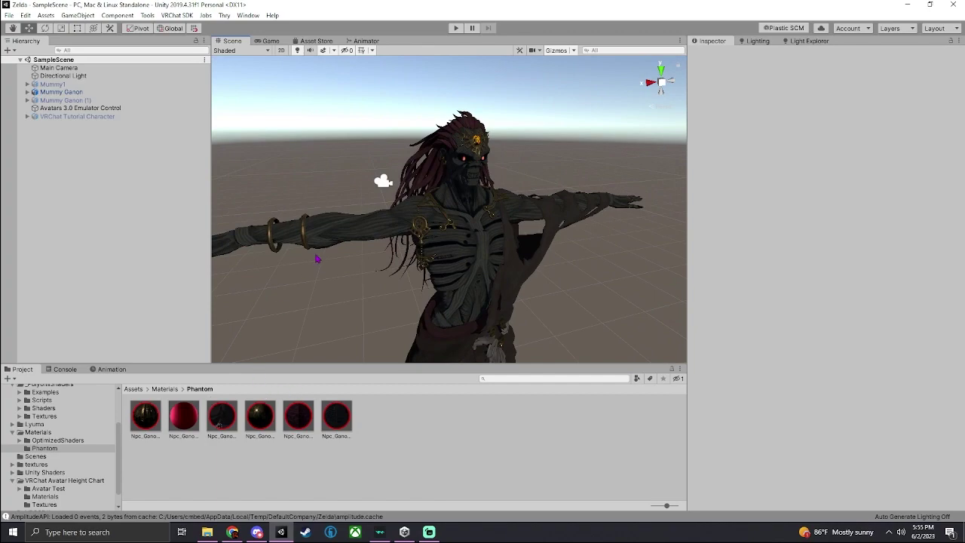
# Step: Inspect the Mummy Ganon avatar's components and open the project's textures folder
pyautogui.click(64, 94)
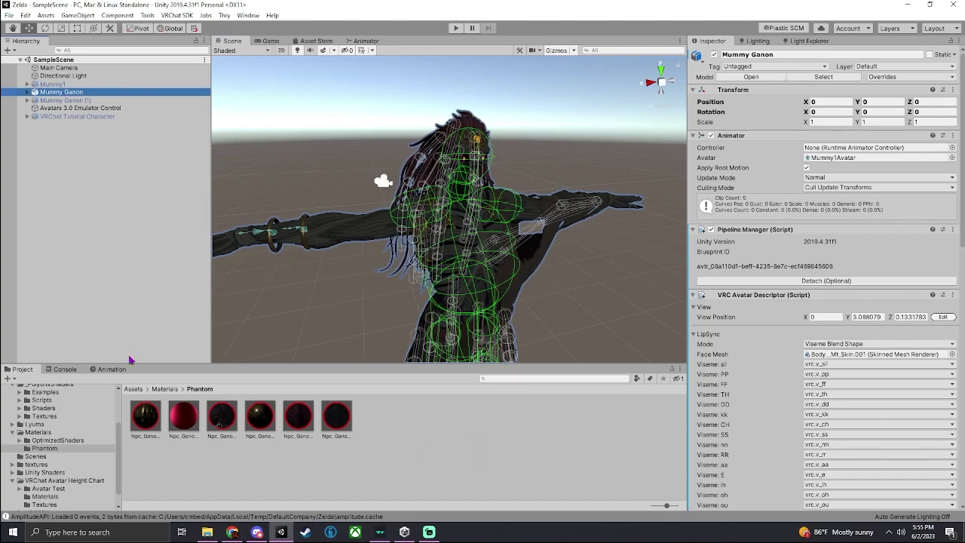
pyautogui.scroll(2, 50, 467)
pyautogui.scroll(-2, 50, 475)
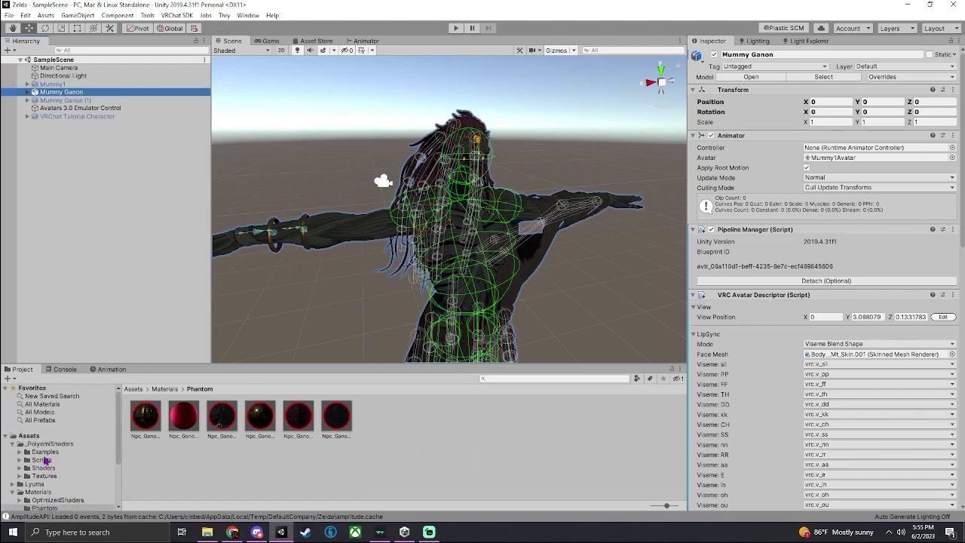
pyautogui.click(45, 464)
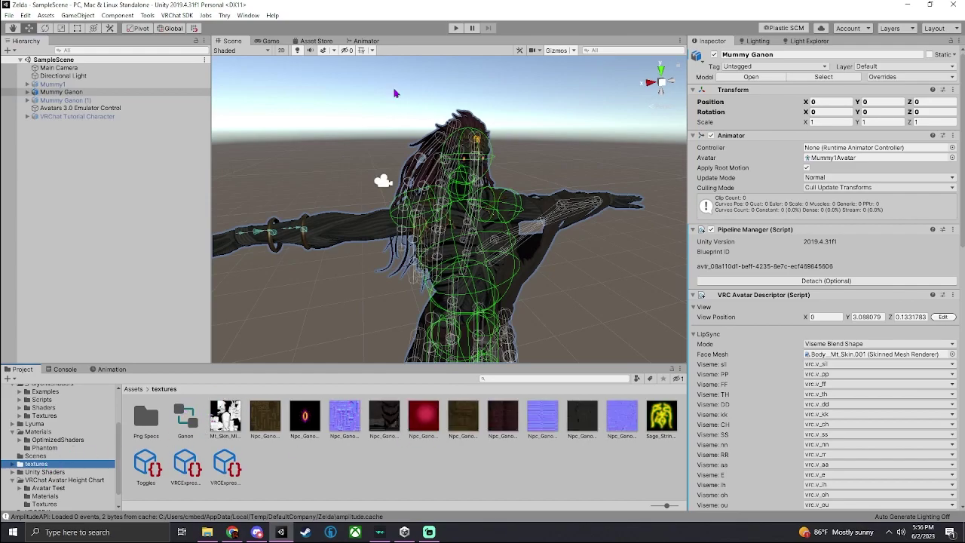
# Step: Open the import settings of Mummy Ganon's source model to check its material location, then reselect the avatar
pyautogui.click(86, 185)
pyautogui.click(60, 91)
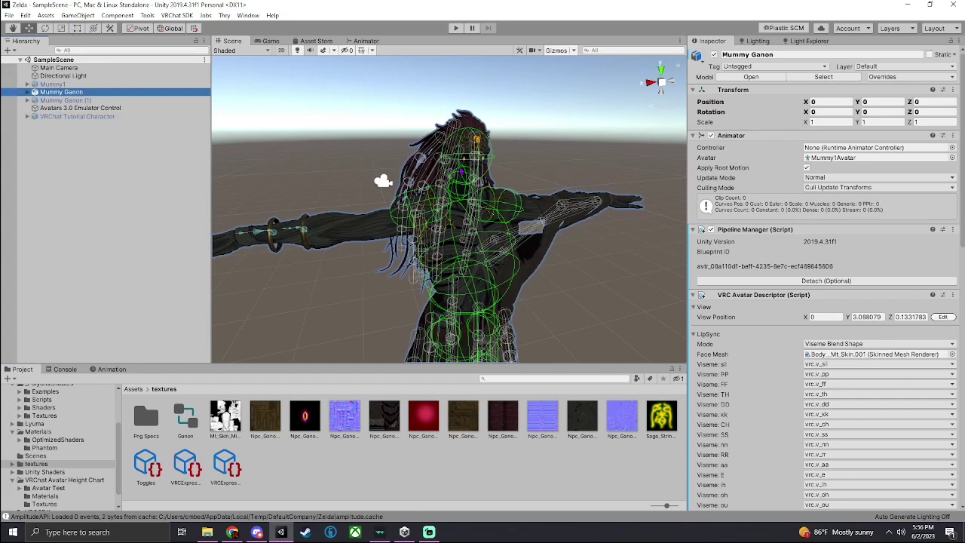
pyautogui.click(850, 76)
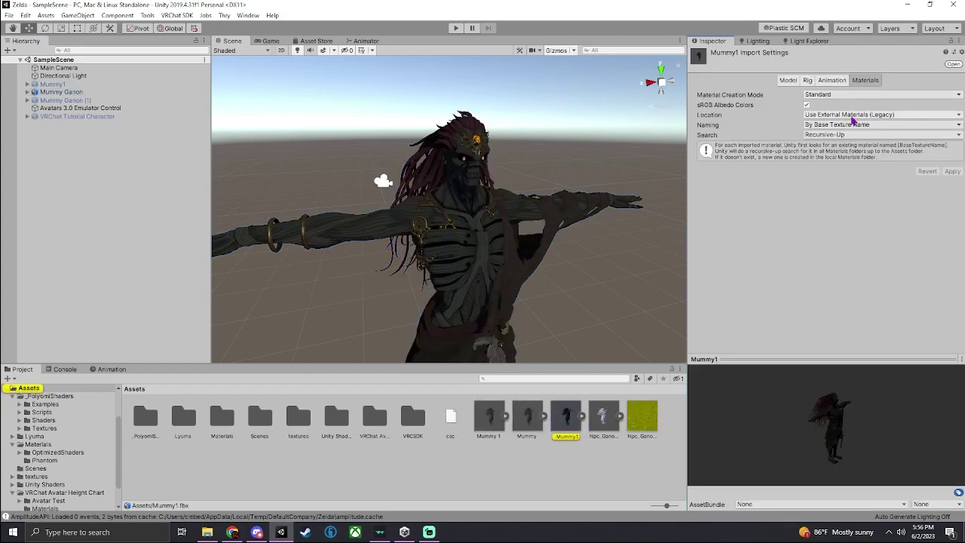
pyautogui.click(450, 243)
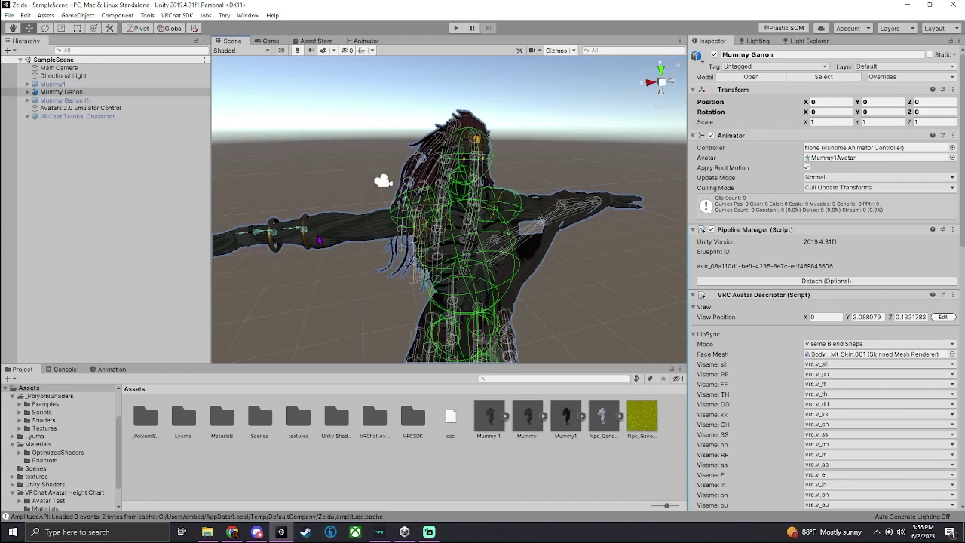
# Step: Open the Phantom materials folder and inspect the Npc_Ganondorf_Mummy_Skin_Alb 1 material
pyautogui.doubleClick(222, 416)
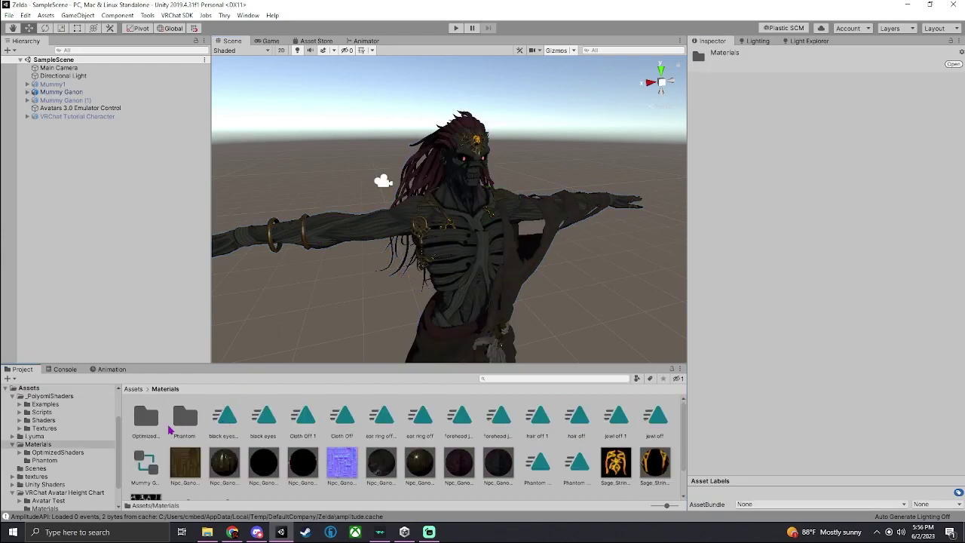
pyautogui.doubleClick(185, 419)
pyautogui.click(332, 422)
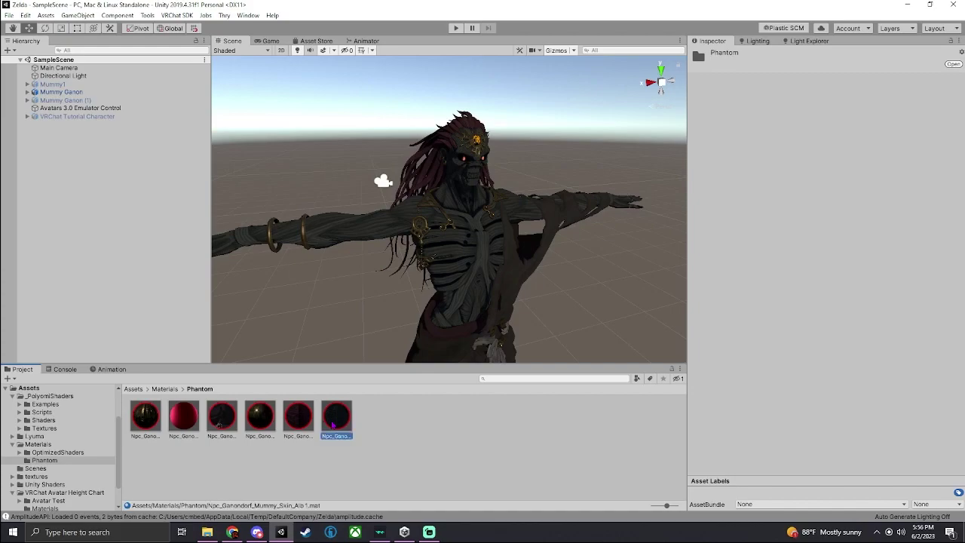
# Step: Inspect the shader settings of the forehead, Miasma eyeball and battle cloth materials in the Materials folder
pyautogui.click(38, 445)
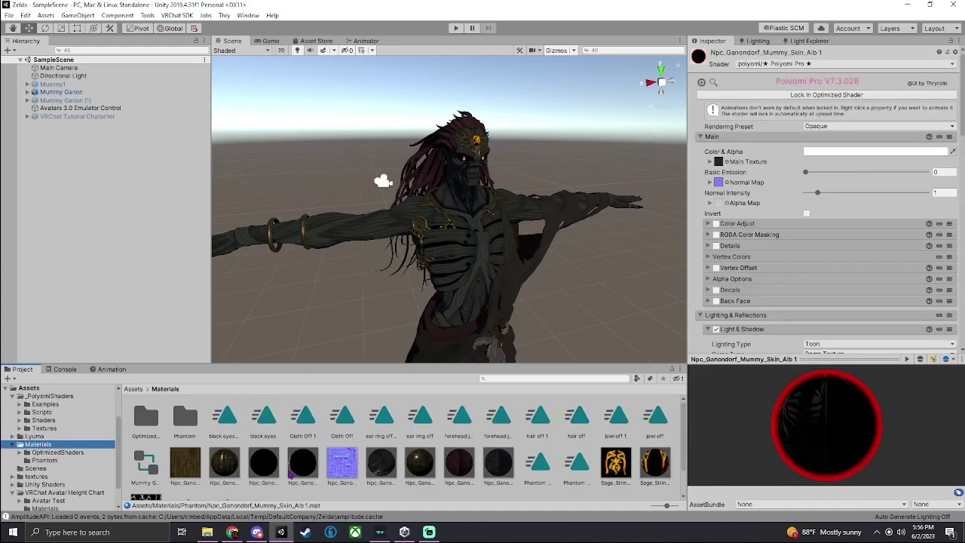
pyautogui.click(224, 463)
pyautogui.click(274, 466)
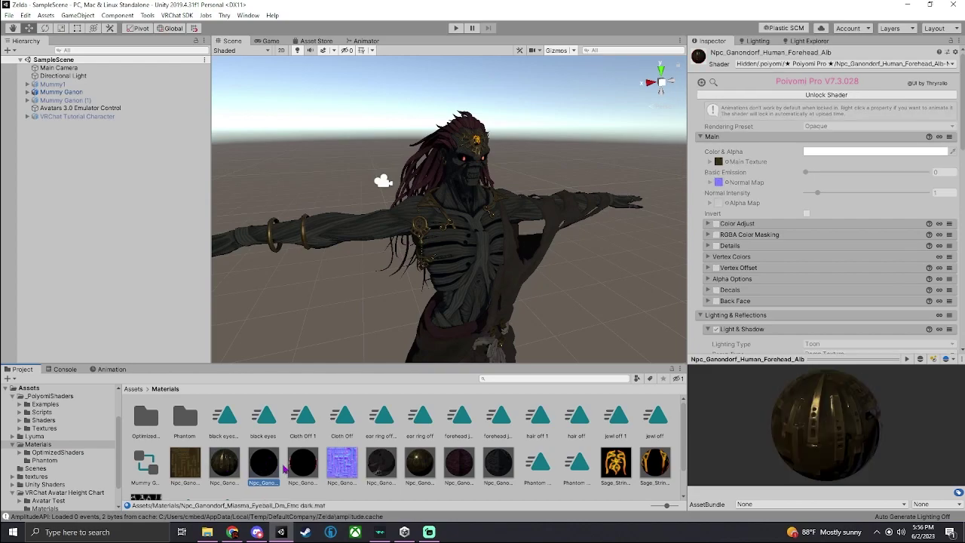
pyautogui.click(300, 464)
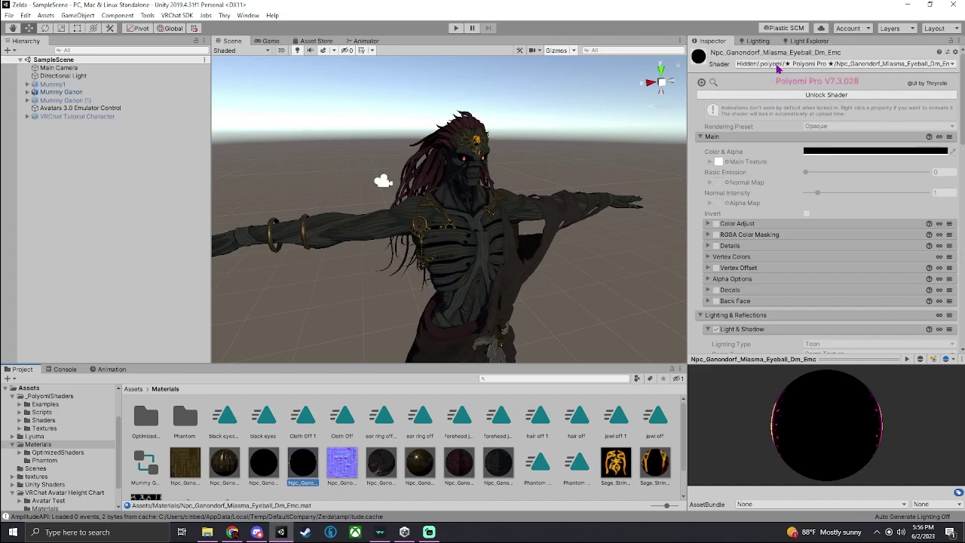
pyautogui.click(382, 469)
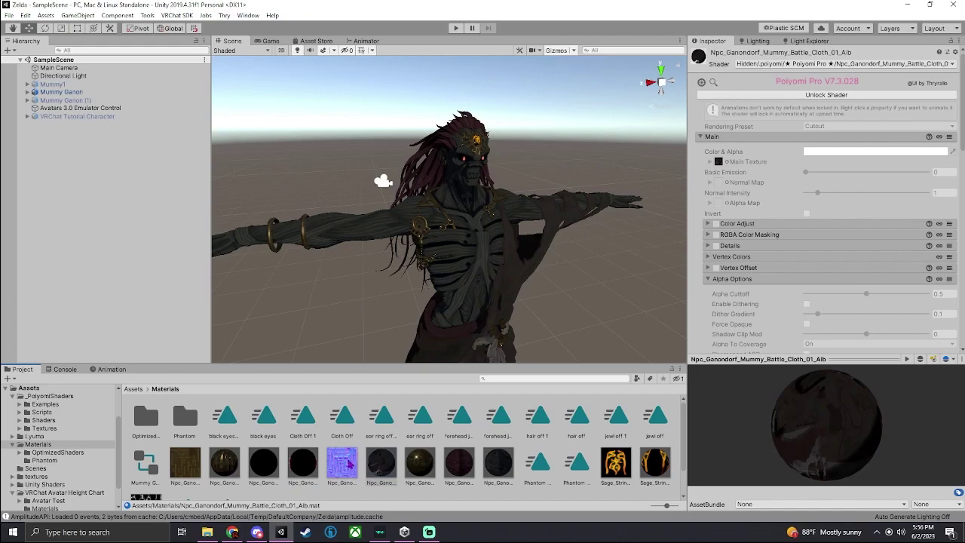
# Step: Create a new material with the default name in the Materials folder
pyautogui.scroll(-1, 287, 456)
pyautogui.click(280, 459)
pyautogui.rightClick(321, 468)
pyautogui.moveTo(404, 204)
pyautogui.click(489, 289)
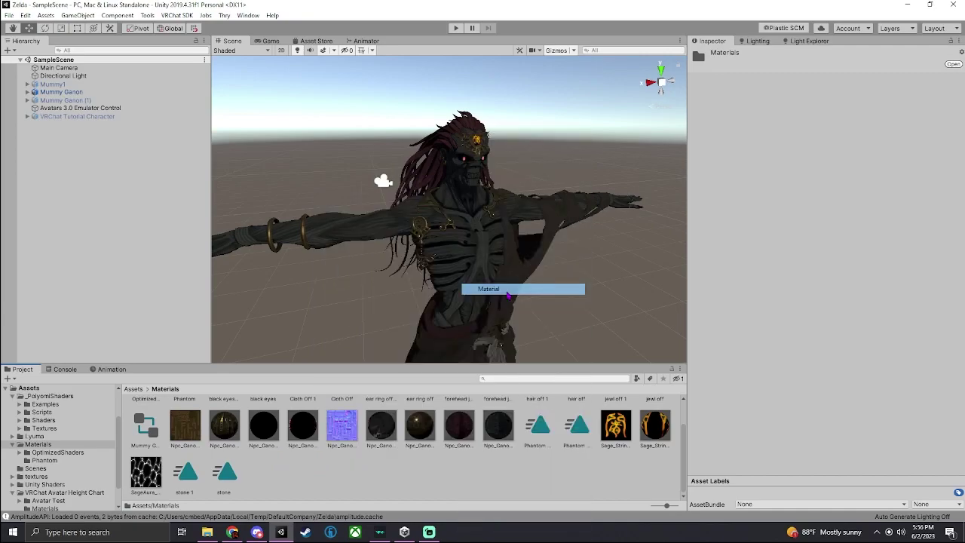
pyautogui.click(188, 451)
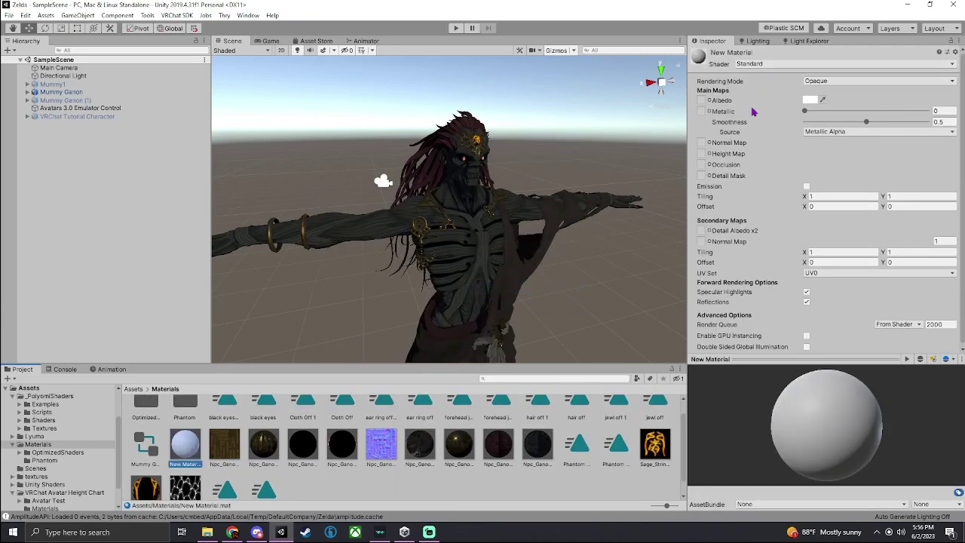
# Step: Assign the brown ornament texture as the new material's Albedo and the blue normal texture as its Normal Map
pyautogui.scroll(1, 220, 459)
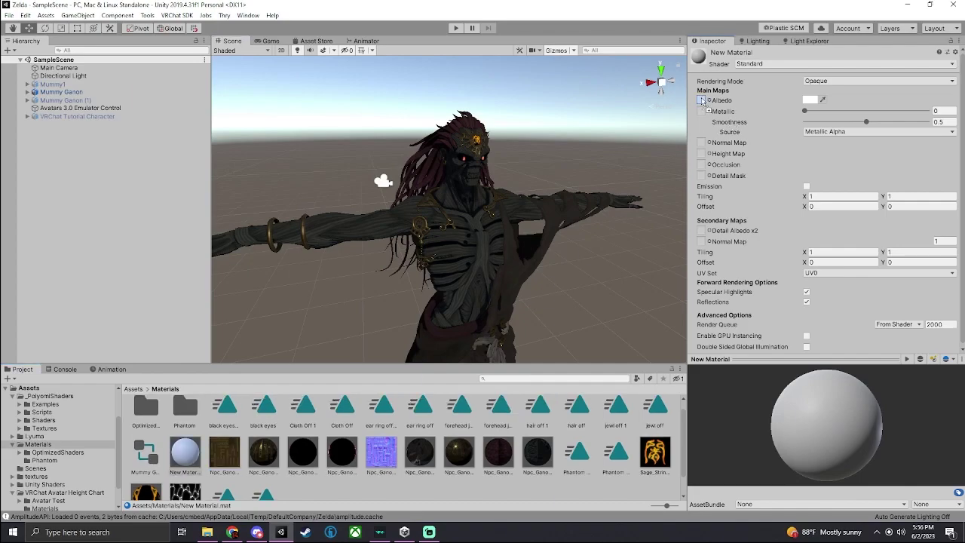
pyautogui.moveTo(705, 103); pyautogui.dragTo(703, 101)
pyautogui.moveTo(381, 450); pyautogui.dragTo(700, 142)
# Step: Apply the new material to the avatar's forehead ornament and set its Metallic to 0.861 and Smoothness to 0.538
pyautogui.keyDown('alt'); pyautogui.moveTo(658, 176); pyautogui.dragTo(608, 163); pyautogui.keyUp('alt')
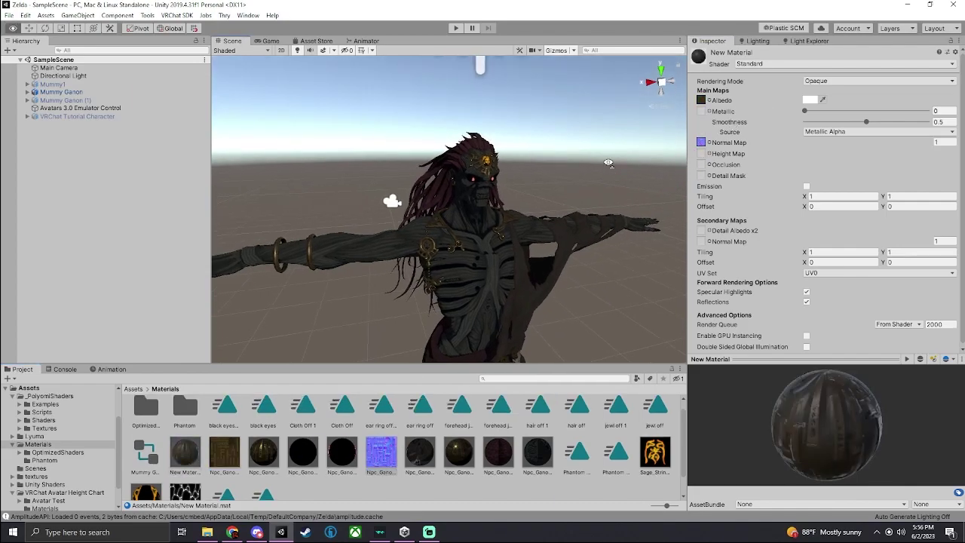
pyautogui.scroll(5, 608, 162)
pyautogui.click(185, 452)
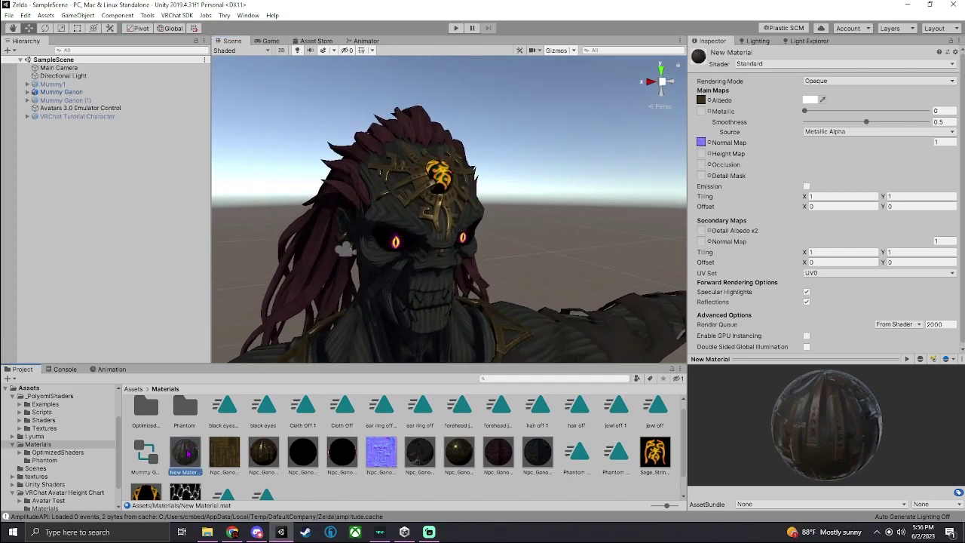
pyautogui.scroll(6, 462, 210)
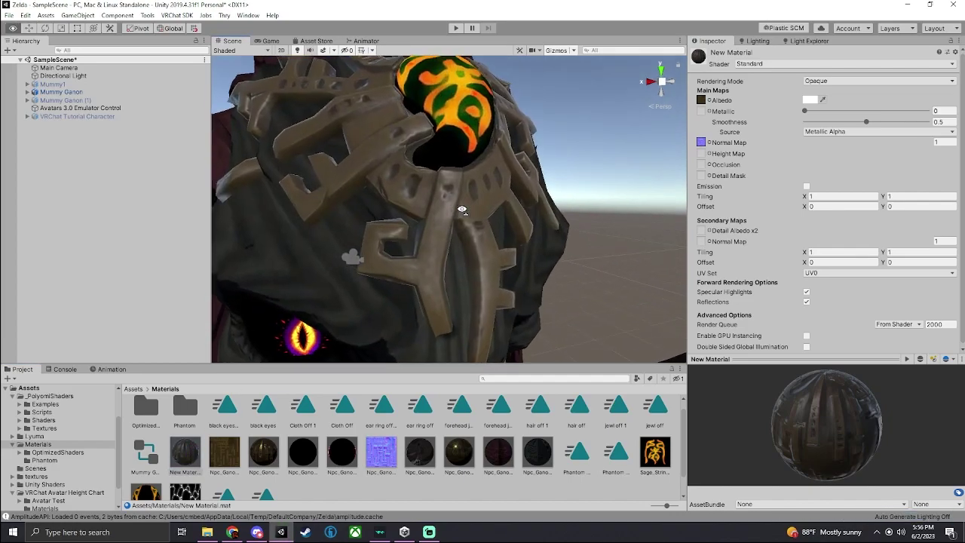
pyautogui.scroll(-6, 461, 209)
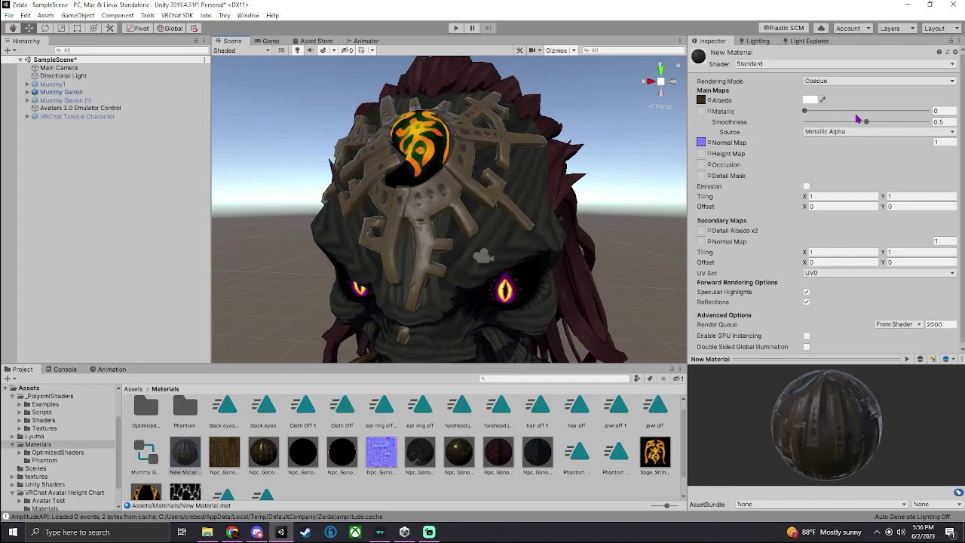
pyautogui.moveTo(820, 112); pyautogui.dragTo(871, 119)
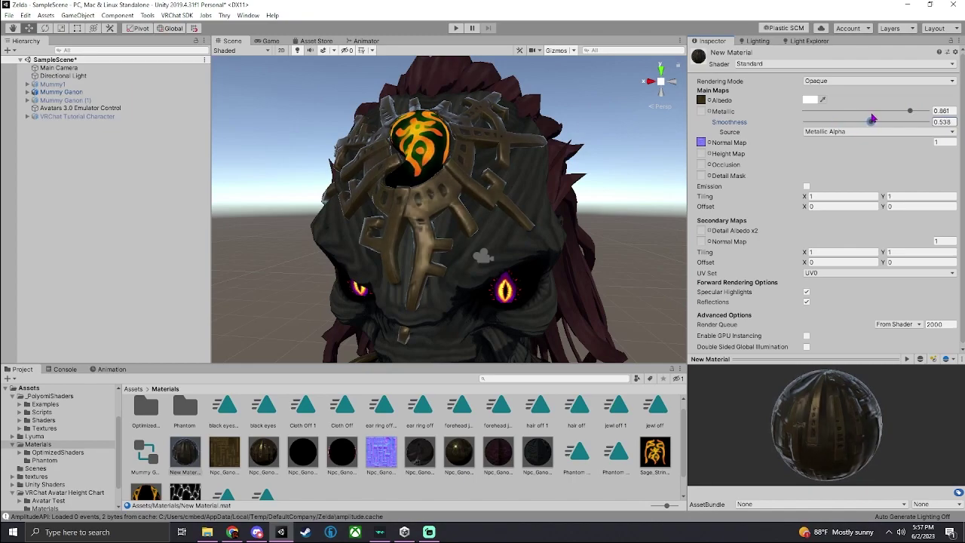
# Step: Switch the new material's shader to Autodesk Interactive and set Metallic to 0.806 and Roughness to 0.677
pyautogui.click(746, 64)
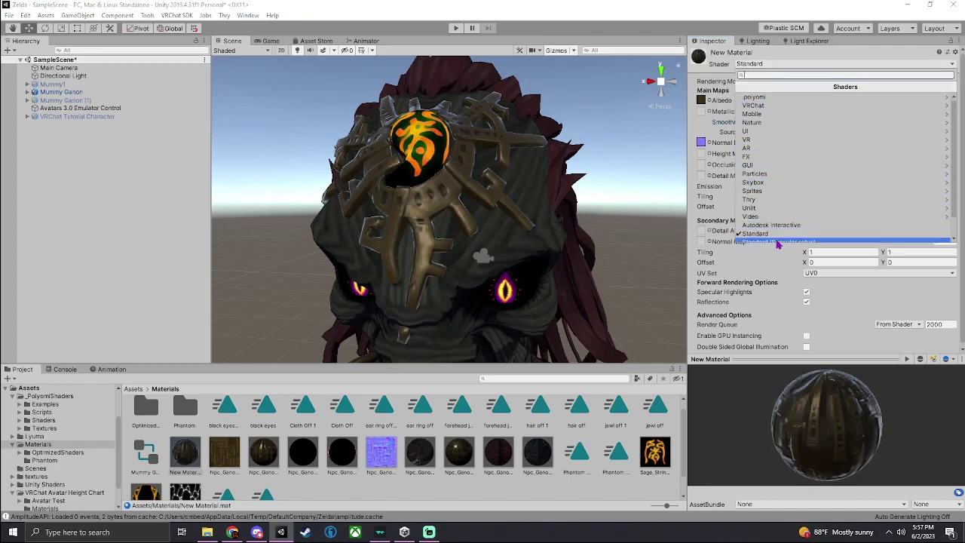
pyautogui.click(782, 225)
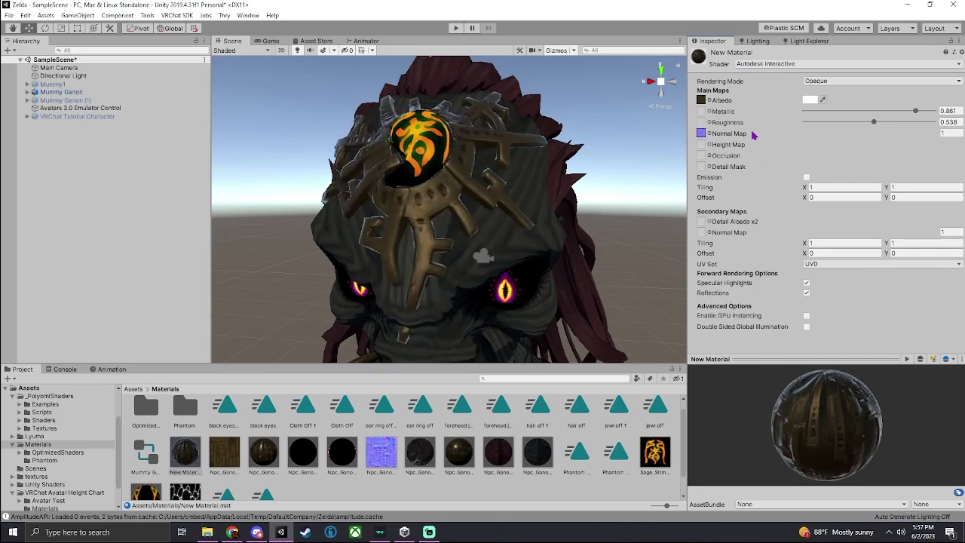
pyautogui.moveTo(870, 122)
pyautogui.mouseDown()
pyautogui.moveTo(839, 124)
pyautogui.moveTo(910, 113)
pyautogui.mouseUp()
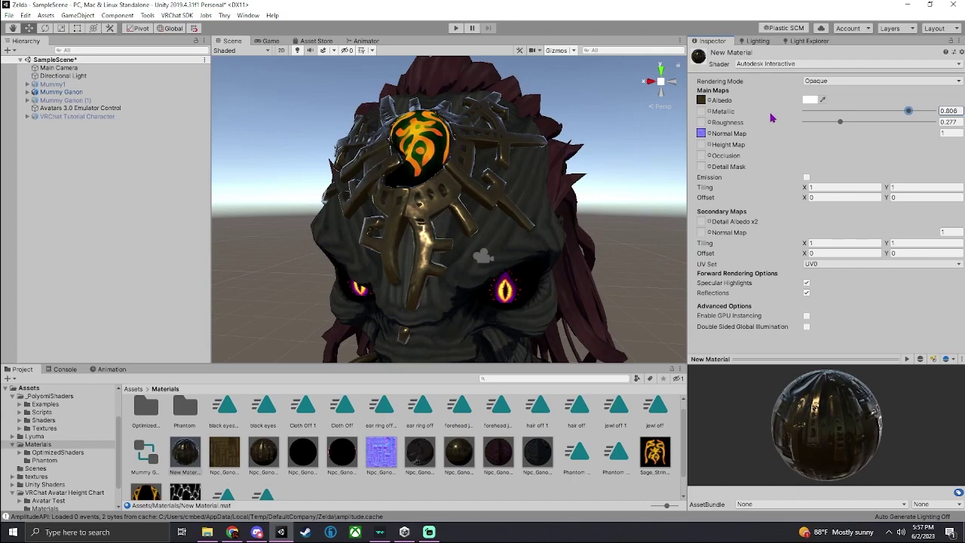
pyautogui.moveTo(839, 122); pyautogui.dragTo(893, 123)
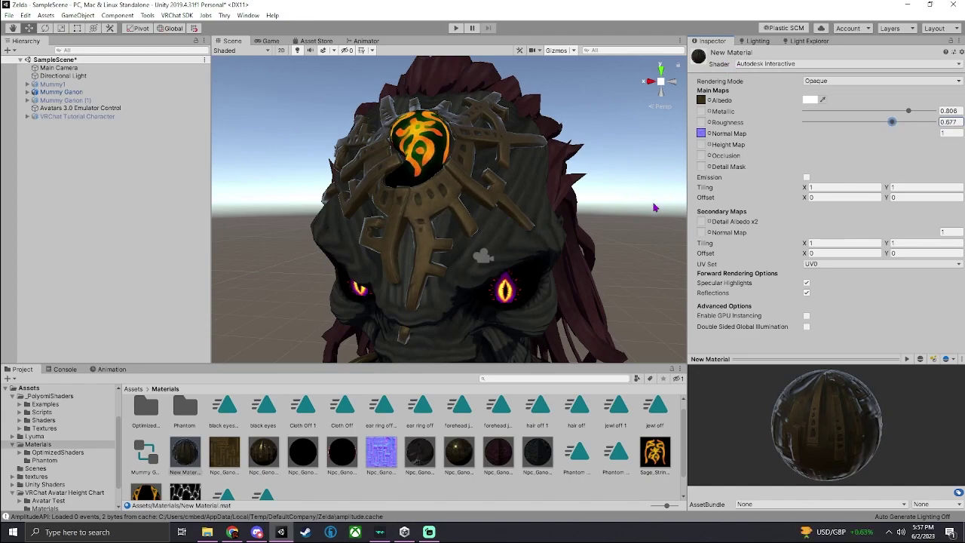
pyautogui.scroll(2, 62, 435)
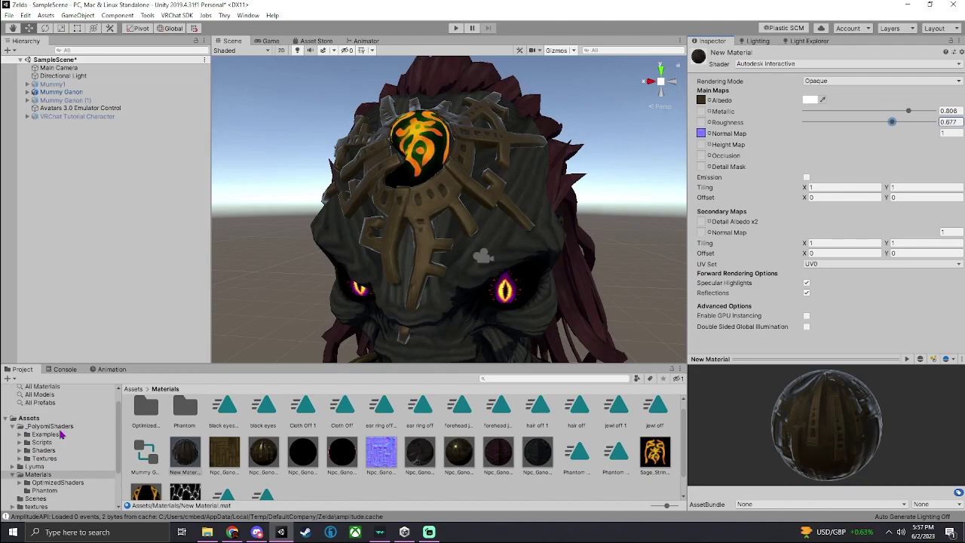
pyautogui.click(758, 65)
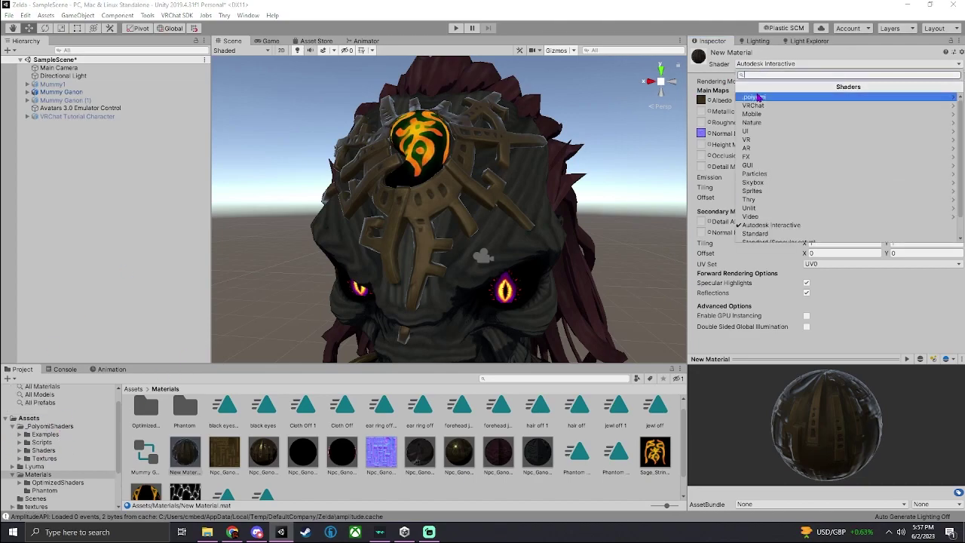
pyautogui.click(757, 96)
pyautogui.click(739, 86)
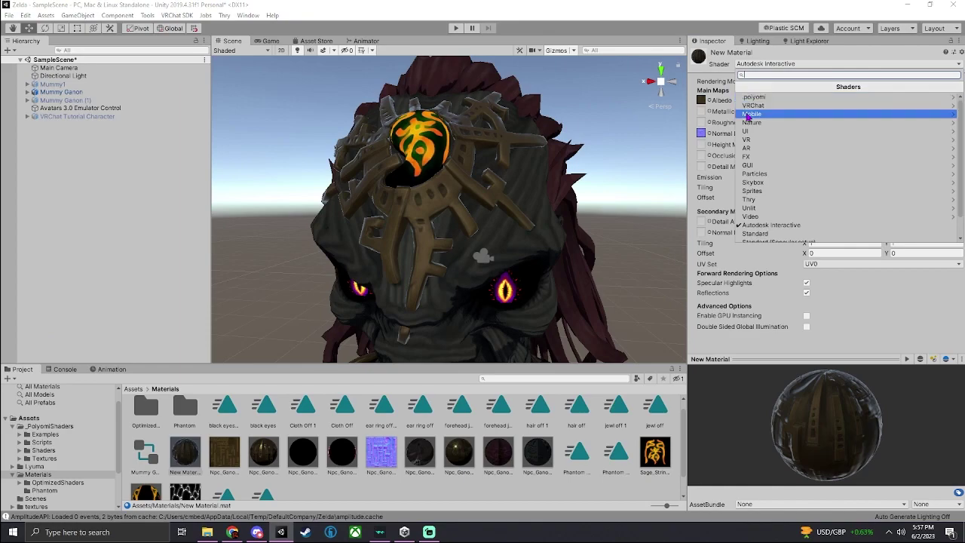
pyautogui.click(386, 492)
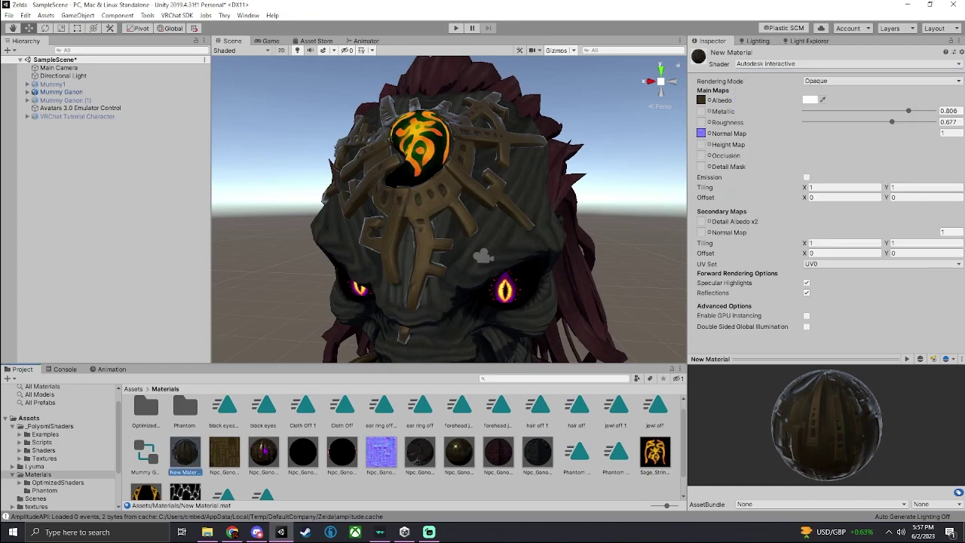
# Step: Undo the shader, slider and texture changes on the new material and its assignment to the forehead ornament
pyautogui.hotkey('ctrl', 'z')
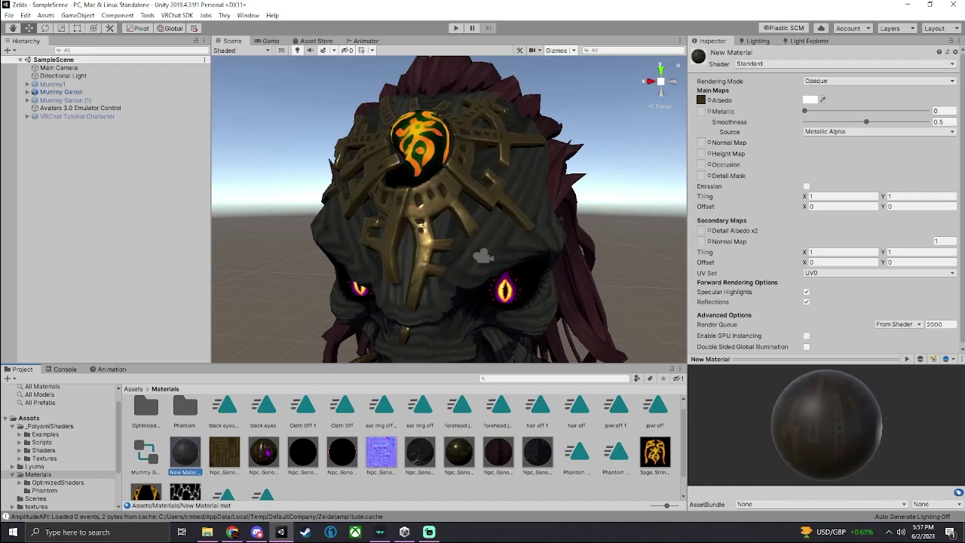
pyautogui.hotkey('ctrl', 'z')
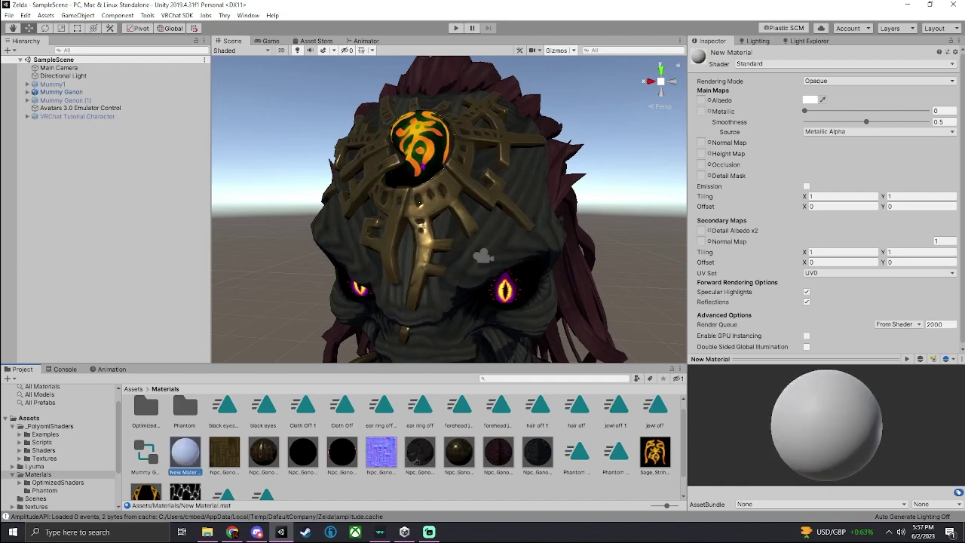
# Step: Open the humanoid avatar bone-mapping configuration of Mummy Ganon's source model, Mummy1
pyautogui.scroll(-5, 422, 165)
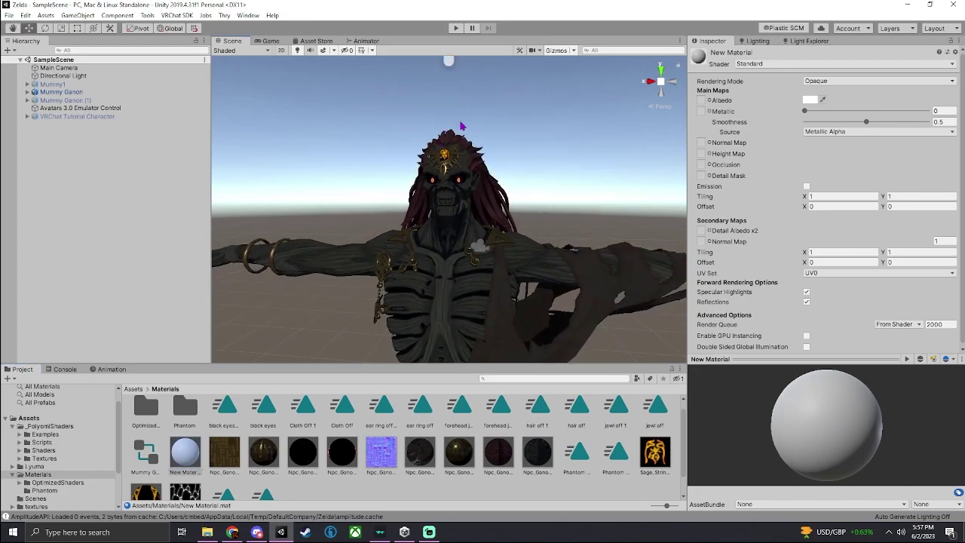
pyautogui.click(462, 127)
pyautogui.scroll(2, 563, 149)
pyautogui.click(564, 149)
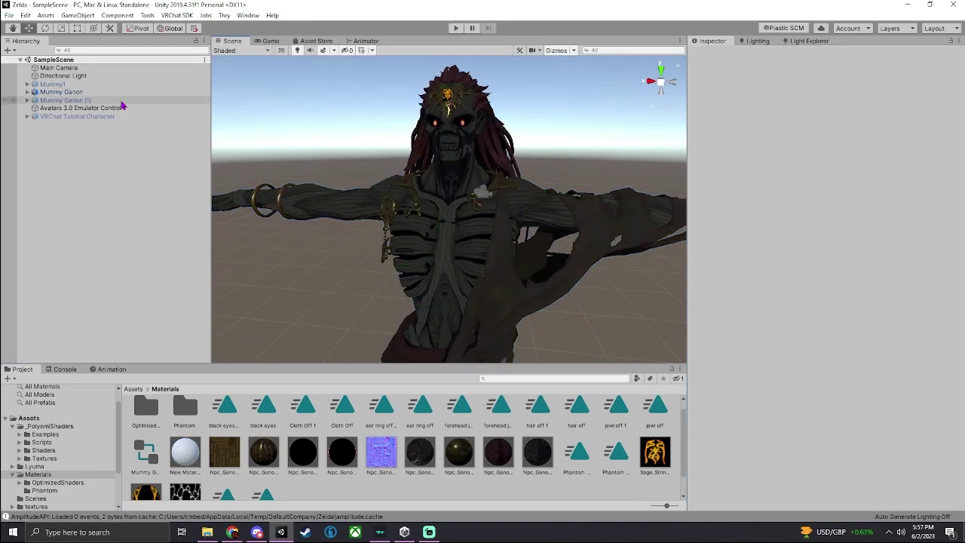
pyautogui.click(125, 94)
pyautogui.click(808, 77)
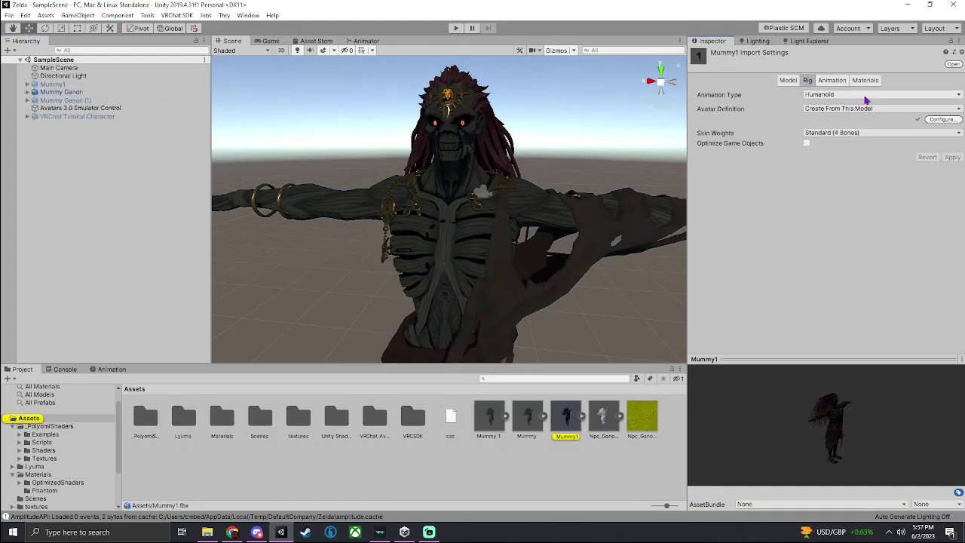
pyautogui.click(942, 119)
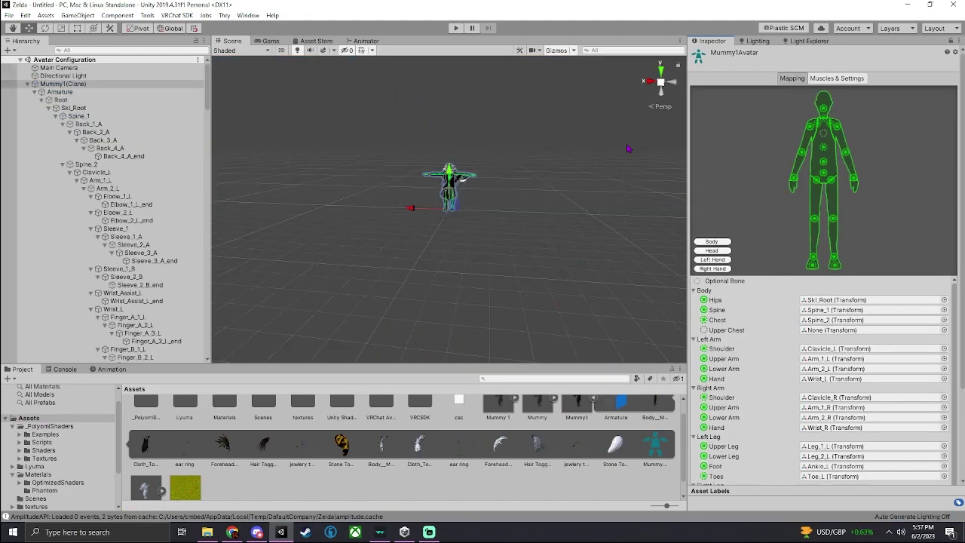
# Step: Inspect the left and right clavicle bones and the left upper arm bone on the avatar's skeleton
pyautogui.moveTo(547, 175); pyautogui.dragTo(618, 156, button='right')
pyautogui.press('w')
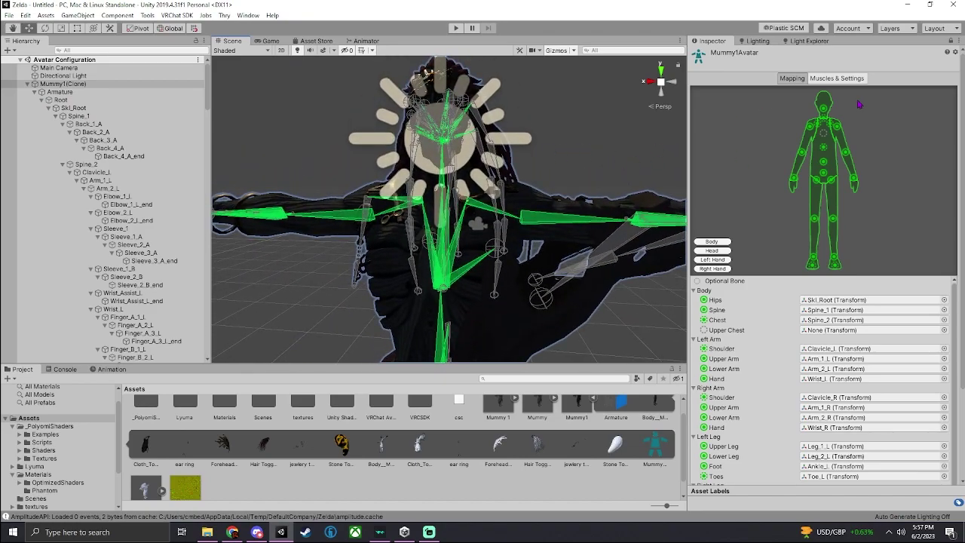
pyautogui.moveTo(521, 182); pyautogui.dragTo(452, 202, button='right')
pyautogui.click(452, 200)
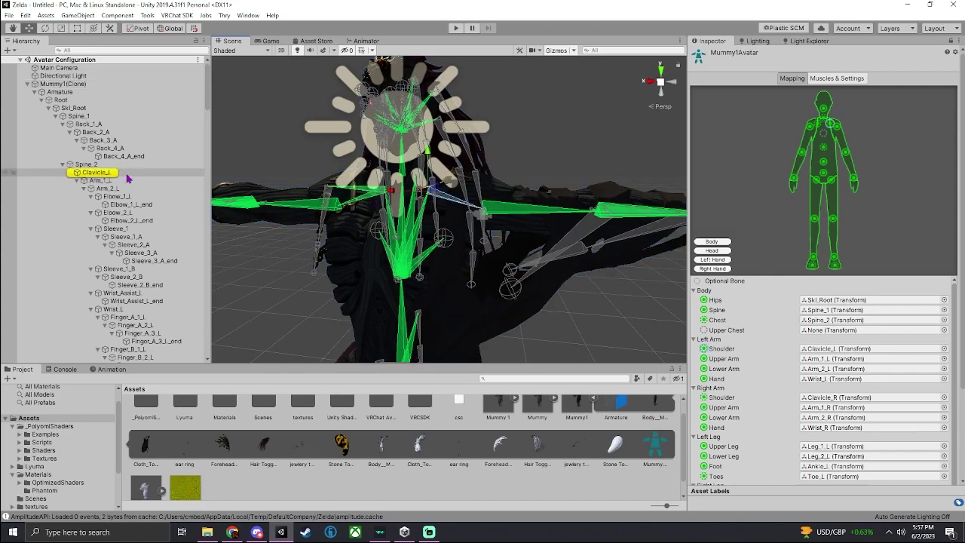
pyautogui.click(362, 199)
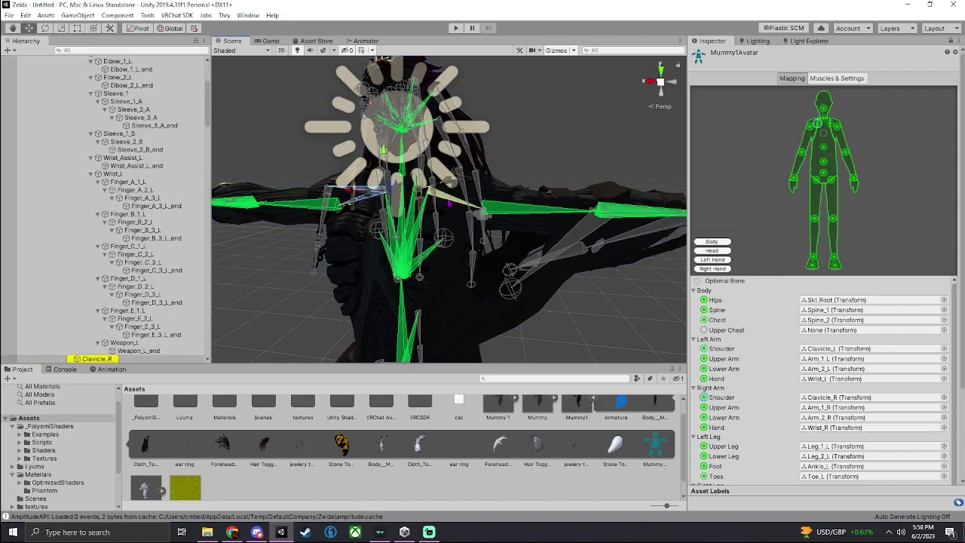
pyautogui.click(456, 200)
pyautogui.click(509, 211)
pyautogui.click(456, 203)
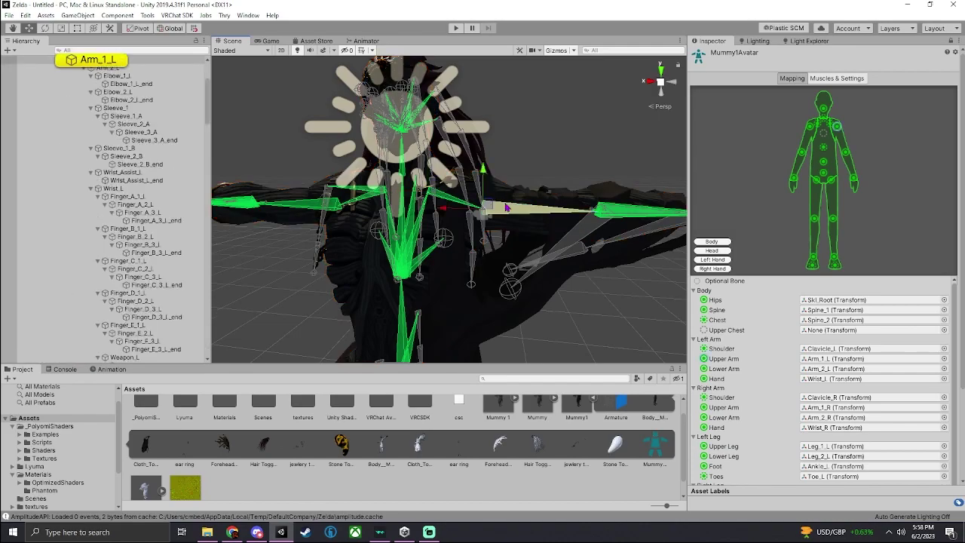
pyautogui.click(457, 200)
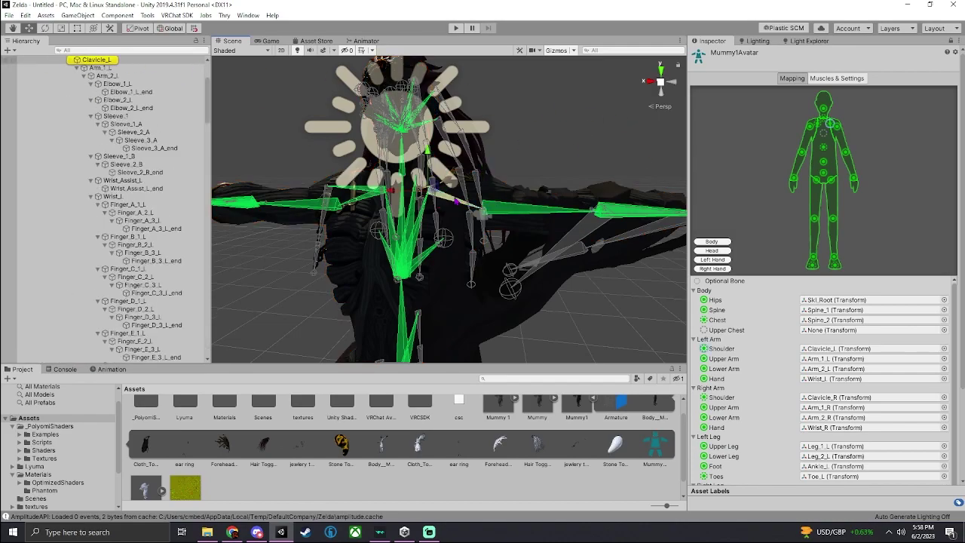
# Step: Examine the Chest, Upper Chest and Spine assignments in the body mapping and their bones on the skeleton
pyautogui.click(823, 147)
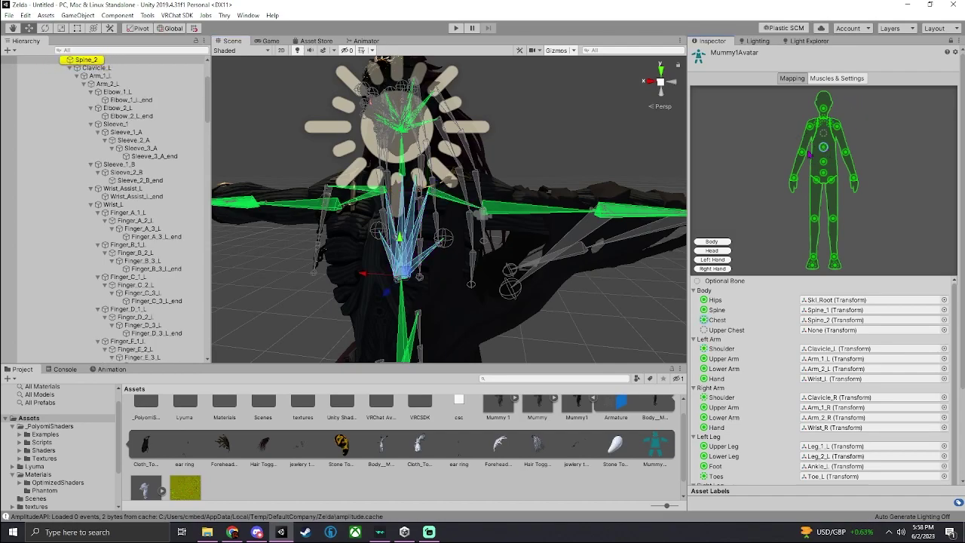
pyautogui.keyDown('alt'); pyautogui.moveTo(485, 167); pyautogui.dragTo(451, 188); pyautogui.keyUp('alt')
pyautogui.click(452, 188)
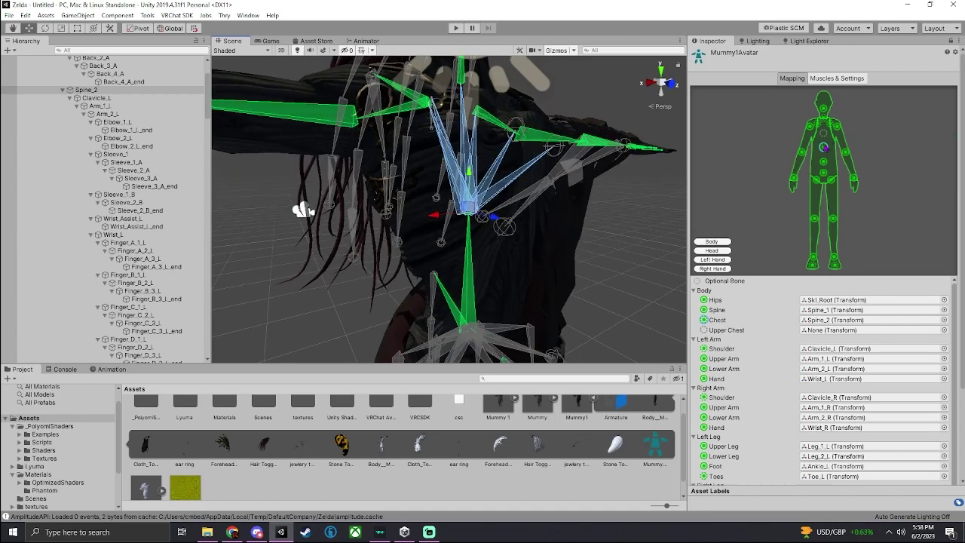
pyautogui.click(823, 134)
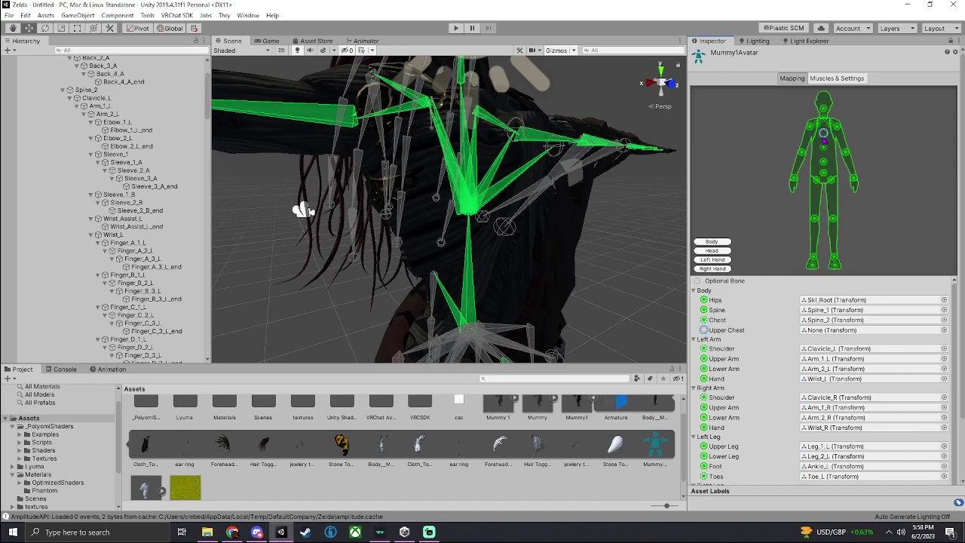
pyautogui.click(823, 161)
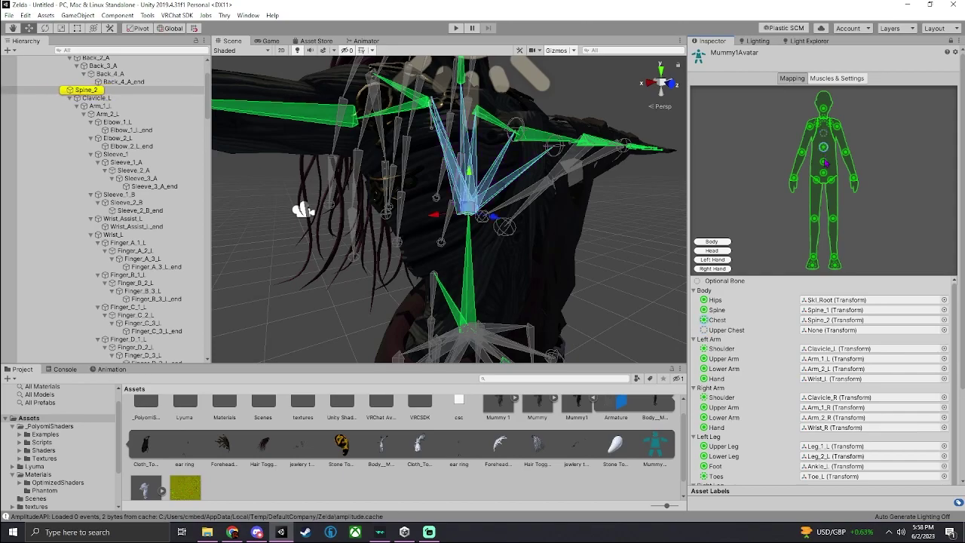
pyautogui.keyDown('alt'); pyautogui.moveTo(619, 151); pyautogui.dragTo(528, 121); pyautogui.keyUp('alt')
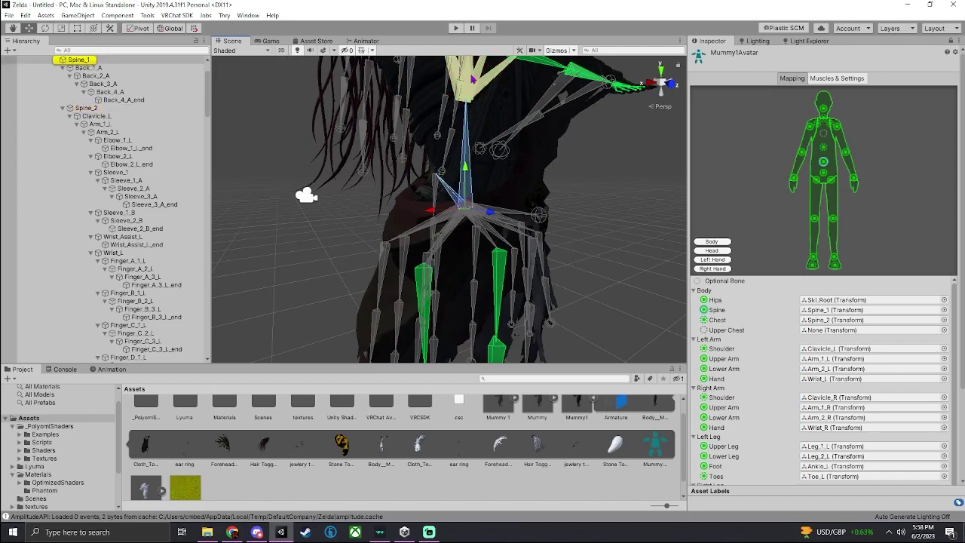
pyautogui.keyDown('alt'); pyautogui.moveTo(527, 121); pyautogui.dragTo(603, 124); pyautogui.keyUp('alt')
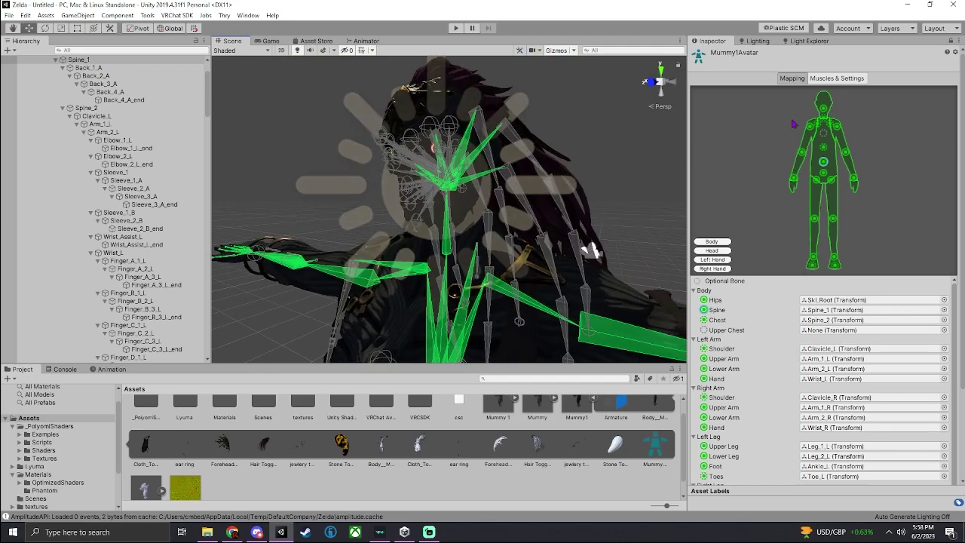
# Step: Examine the Head bone and the left eye, right eye and jaw slots in the head mapping
pyautogui.click(825, 110)
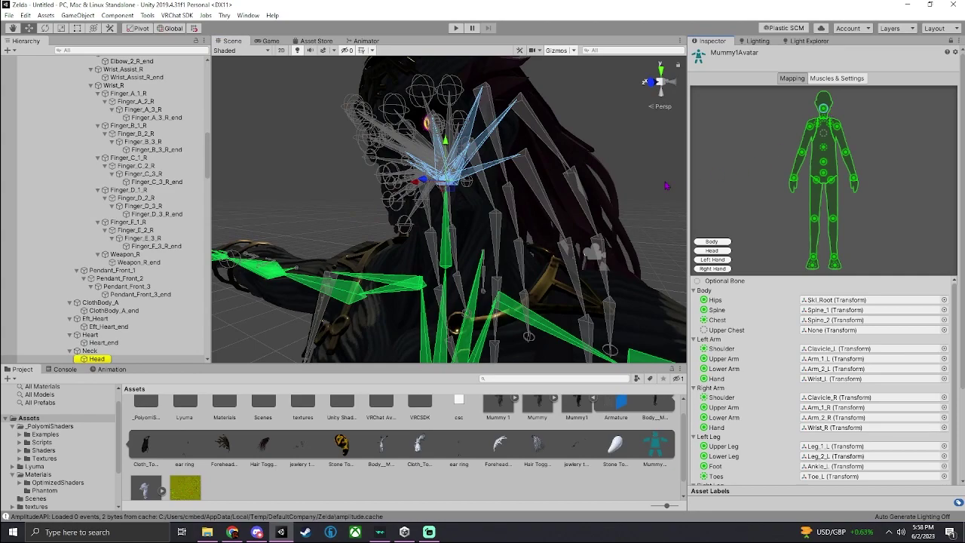
pyautogui.click(711, 250)
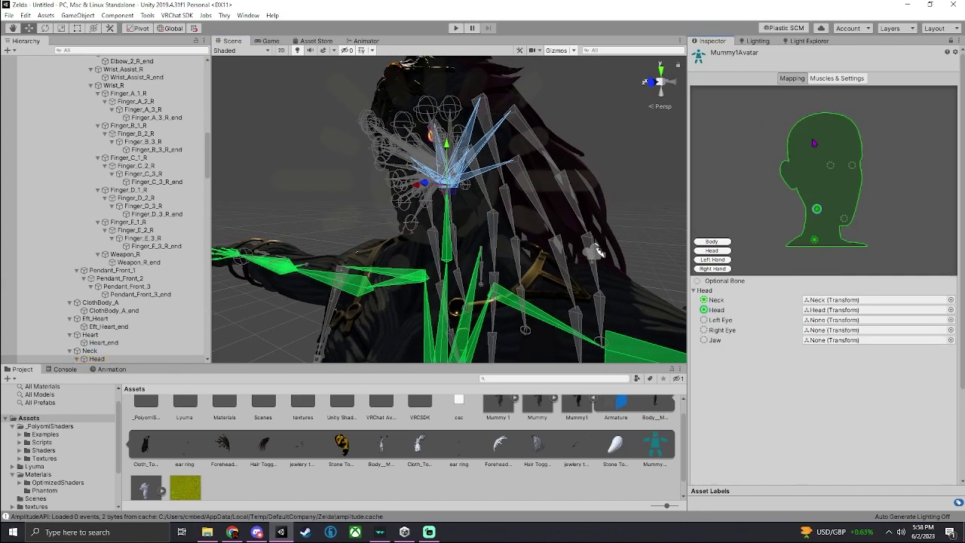
pyautogui.click(831, 168)
pyautogui.click(851, 166)
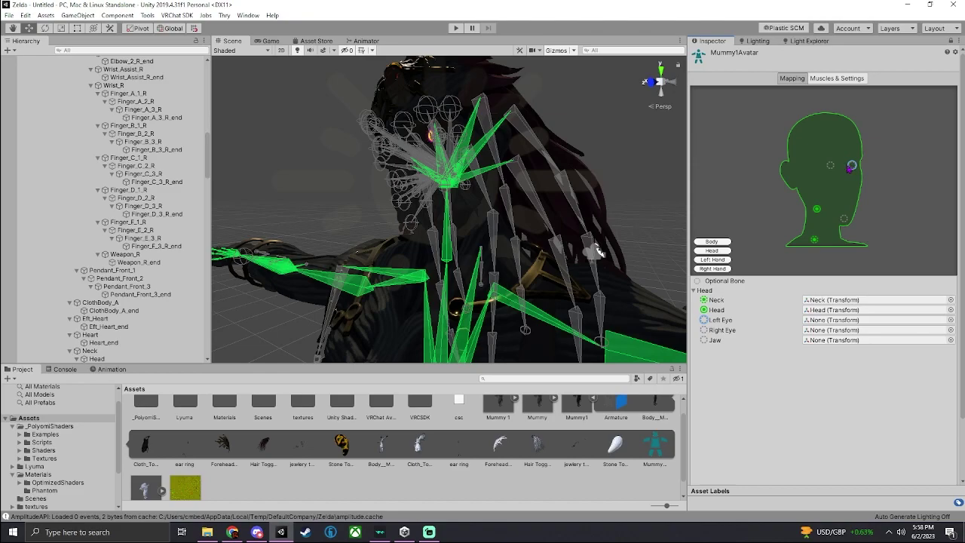
pyautogui.click(843, 220)
pyautogui.click(831, 166)
pyautogui.click(851, 165)
# Step: Review the left-hand and right-hand finger mappings and compare them with the finger bones on the model
pyautogui.click(723, 260)
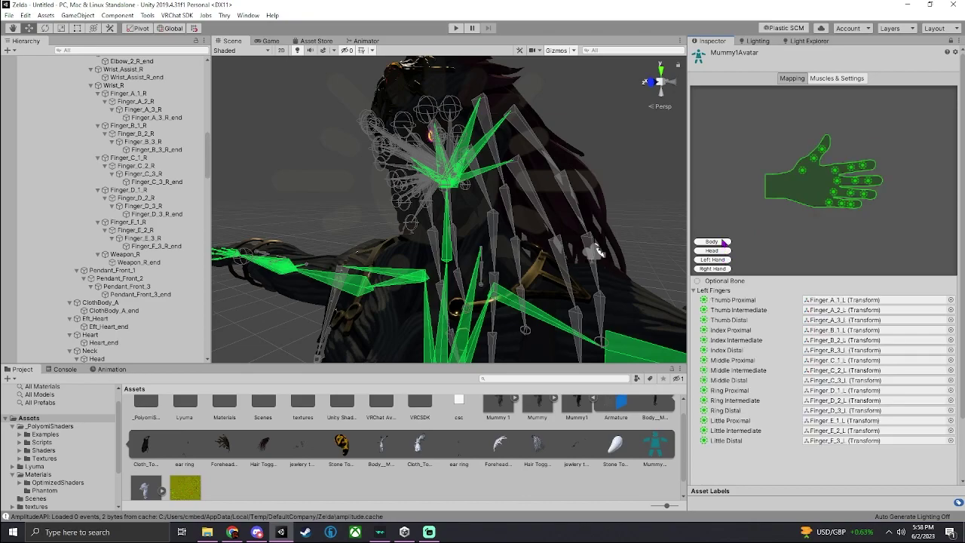
pyautogui.click(713, 270)
pyautogui.moveTo(506, 149); pyautogui.dragTo(532, 227, button='right')
pyautogui.press('s')
pyautogui.press('w')
pyautogui.press('s')
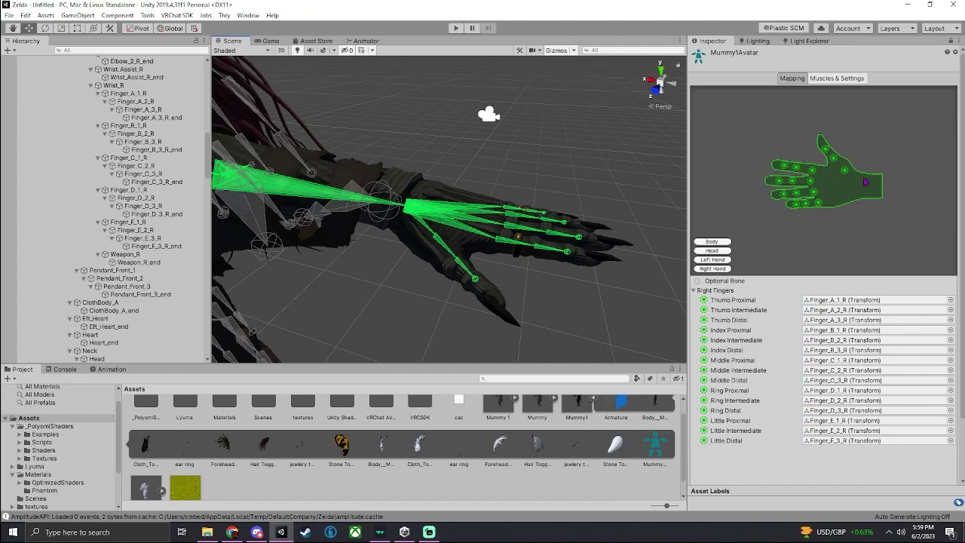
# Step: Review the body mapping, then preview the avatar's muscle settings and inspect the left clavicle and upper arm bones
pyautogui.click(714, 243)
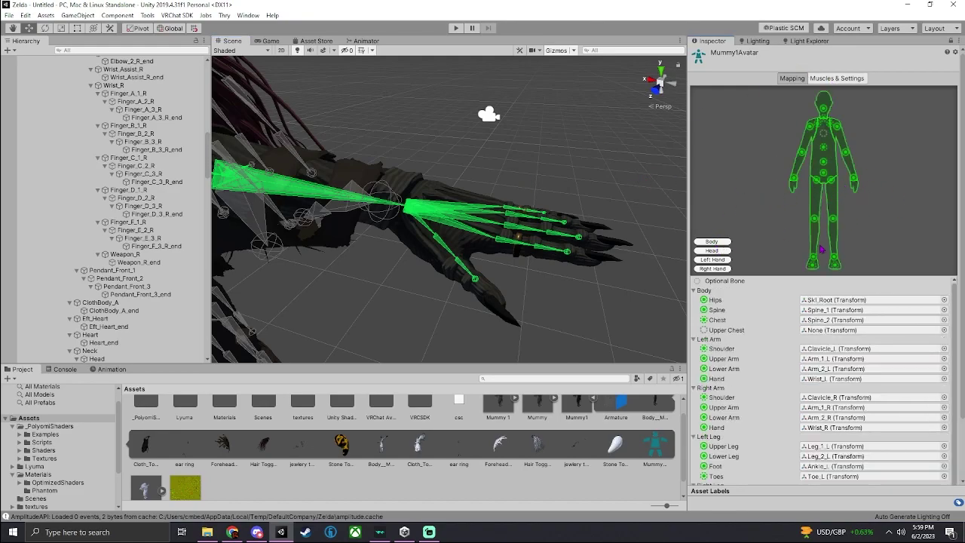
pyautogui.moveTo(663, 226); pyautogui.dragTo(561, 96, button='right')
pyautogui.click(837, 78)
pyautogui.moveTo(505, 114); pyautogui.dragTo(535, 184, button='right')
pyautogui.moveTo(719, 116); pyautogui.dragTo(710, 111)
pyautogui.moveTo(538, 138); pyautogui.dragTo(528, 203, button='right')
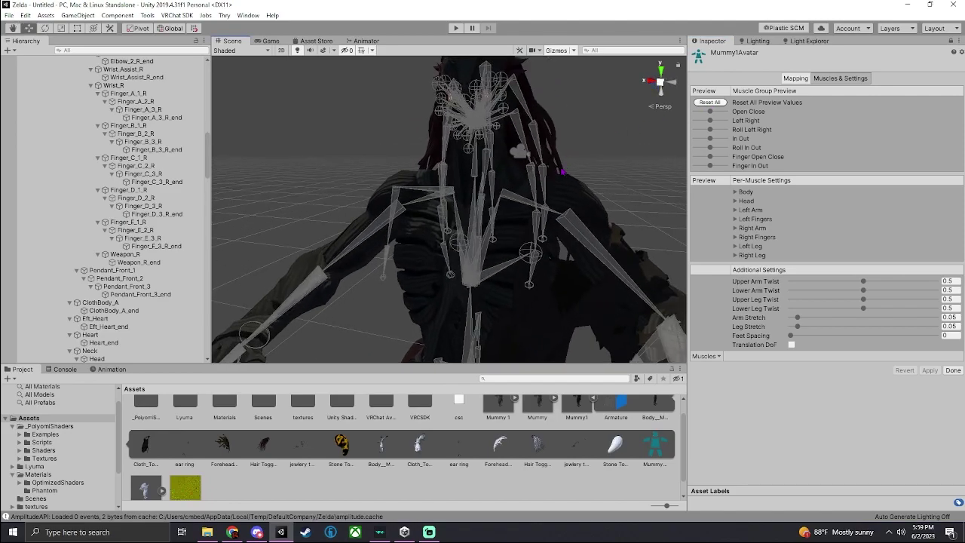
pyautogui.click(528, 203)
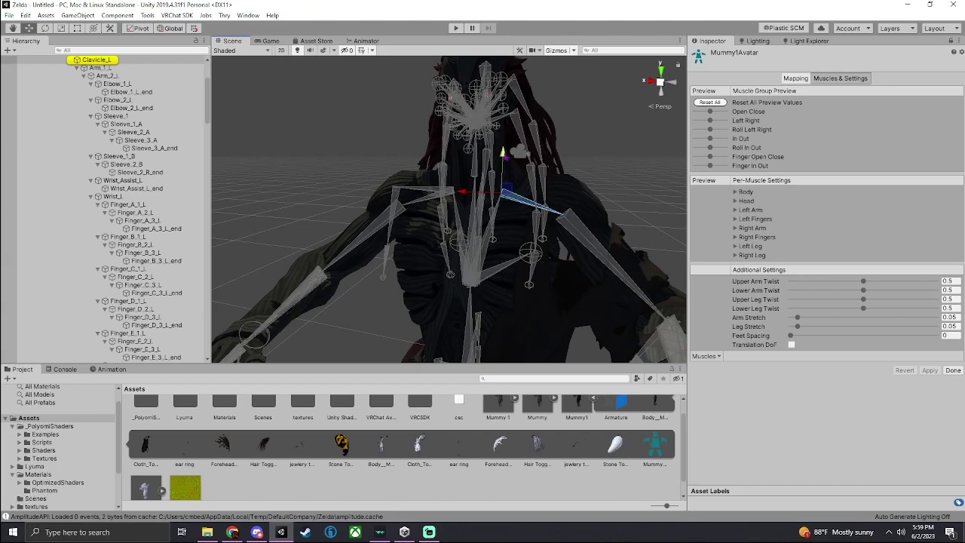
pyautogui.click(585, 232)
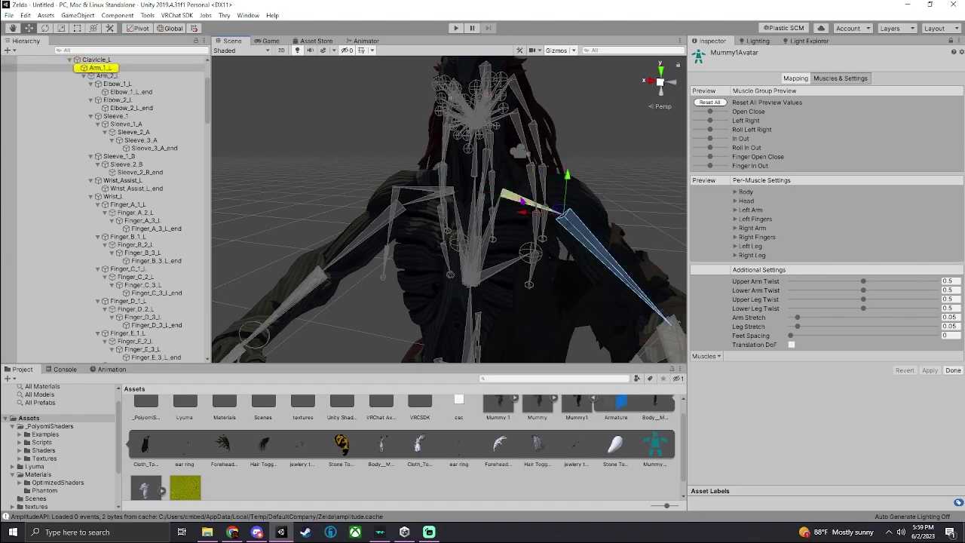
# Step: Check the per-muscle settings of both arms, including the left Shoulder Down-Up and Shoulder Front-Back ranges
pyautogui.click(735, 211)
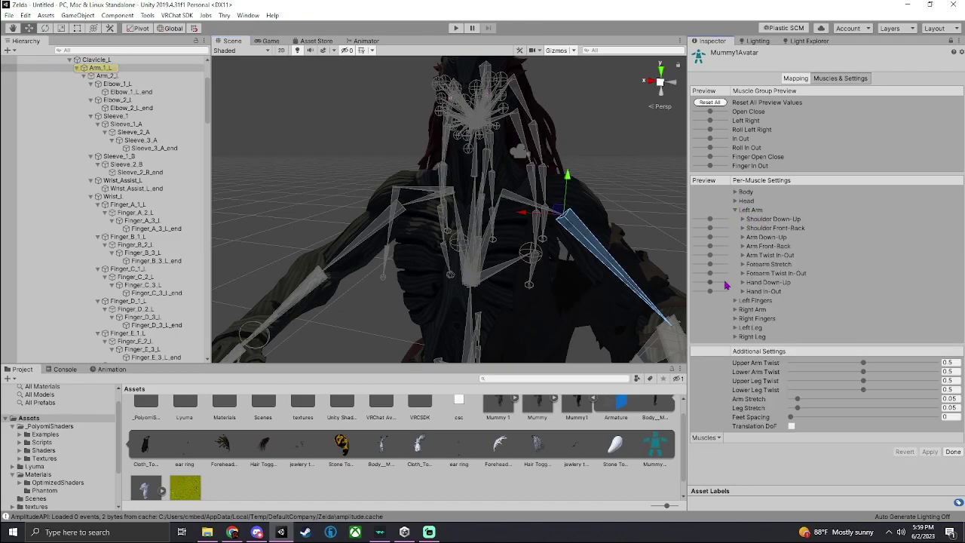
pyautogui.click(736, 310)
pyautogui.click(756, 220)
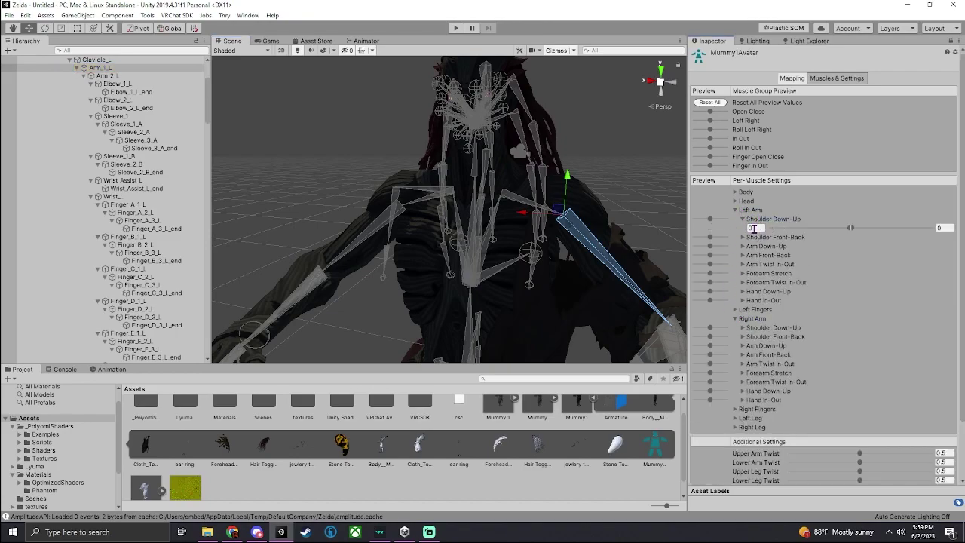
pyautogui.click(749, 238)
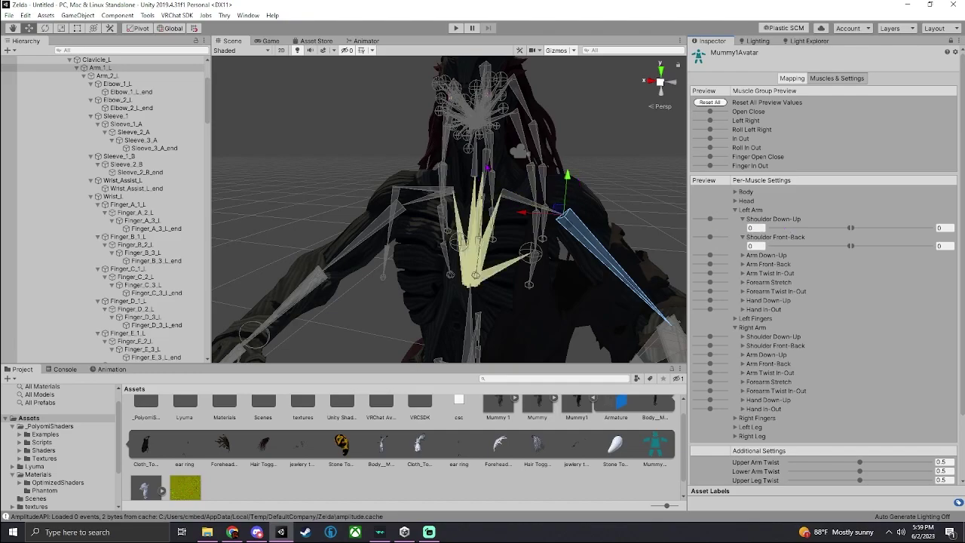
pyautogui.click(738, 210)
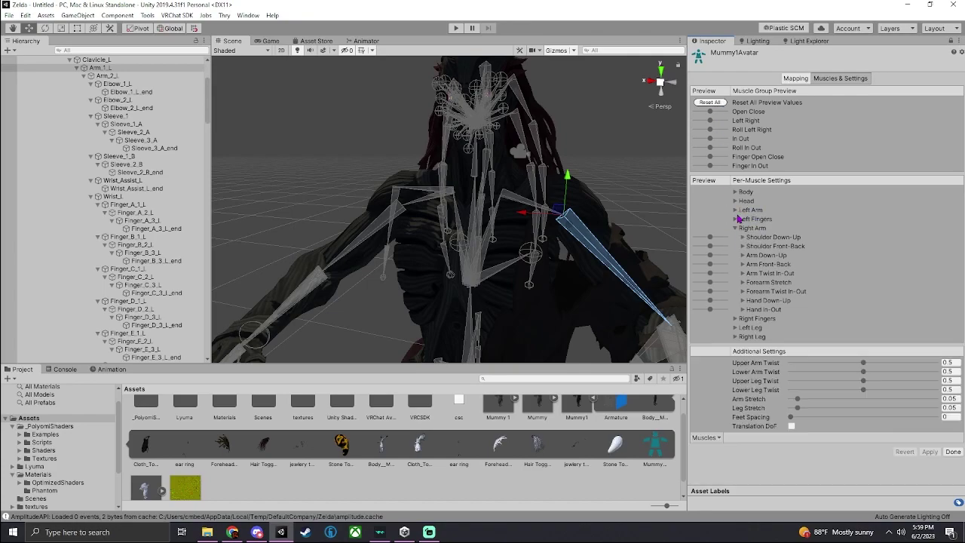
pyautogui.click(736, 227)
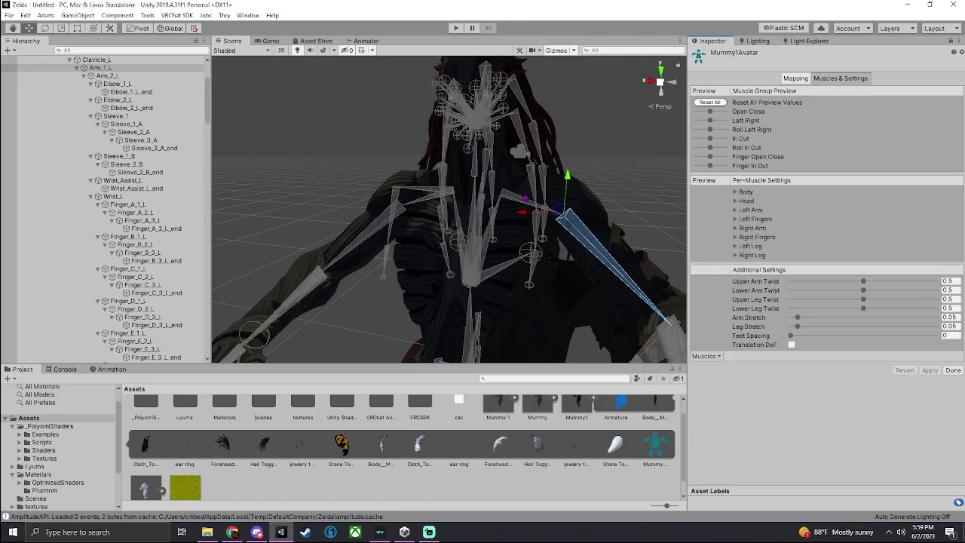
# Step: Try to rotate the left shoulder bone, Clavicle_L, in the muscle preview pose
pyautogui.click(527, 200)
pyautogui.click(44, 28)
pyautogui.moveTo(517, 155); pyautogui.dragTo(457, 160)
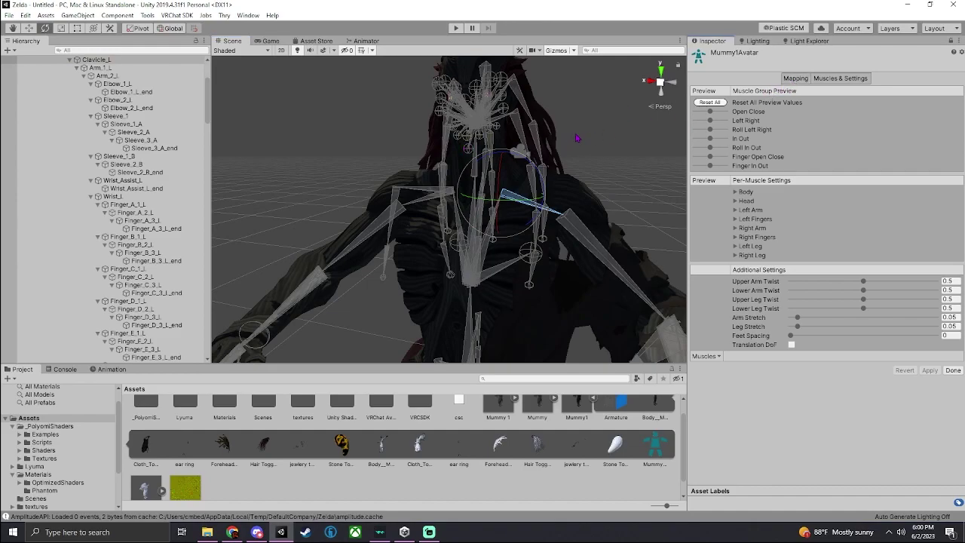
# Step: Return to the body bone mapping, view the upper body, and finish the avatar configuration
pyautogui.click(792, 78)
pyautogui.scroll(-5, 558, 144)
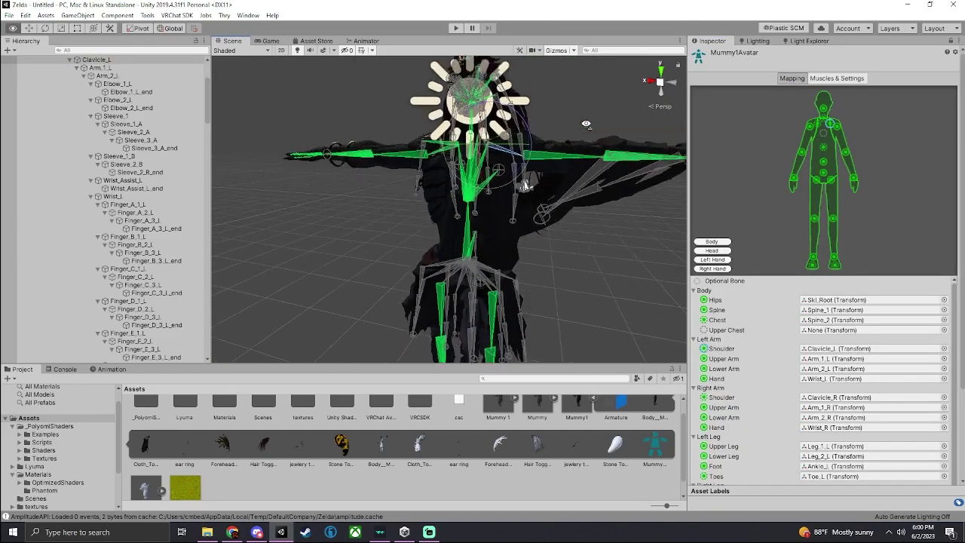
pyautogui.moveTo(586, 123); pyautogui.dragTo(582, 136, button='right')
pyautogui.moveTo(494, 179); pyautogui.dragTo(528, 180, button='right')
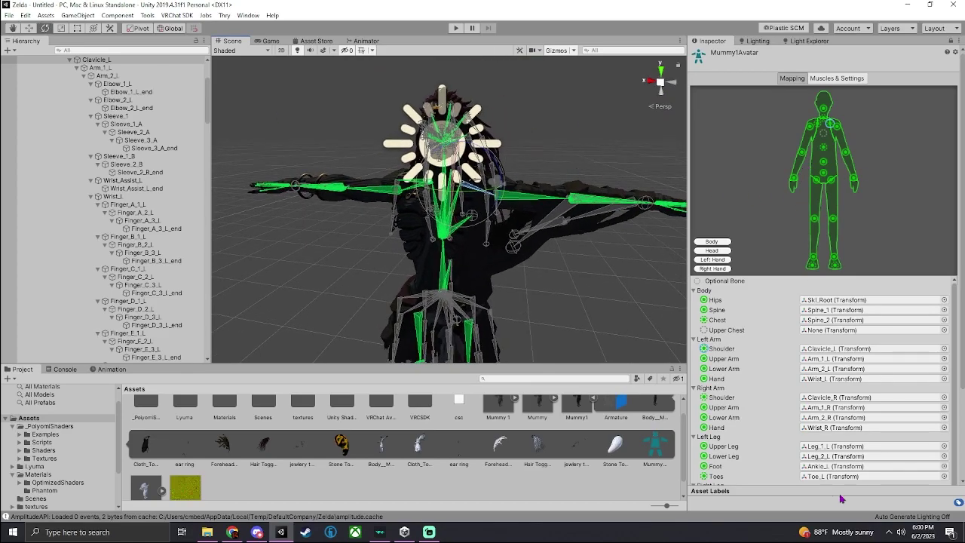
pyautogui.scroll(-3, 905, 422)
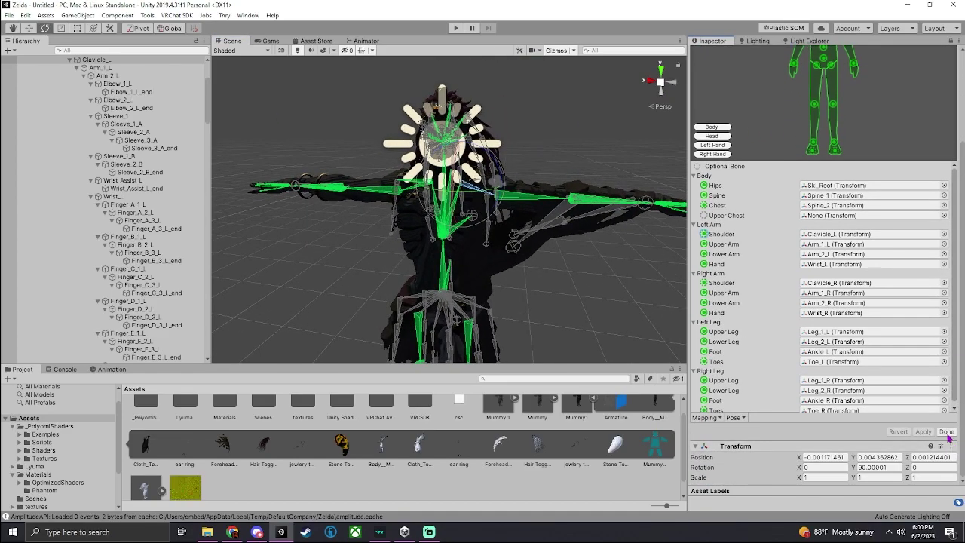
pyautogui.click(947, 432)
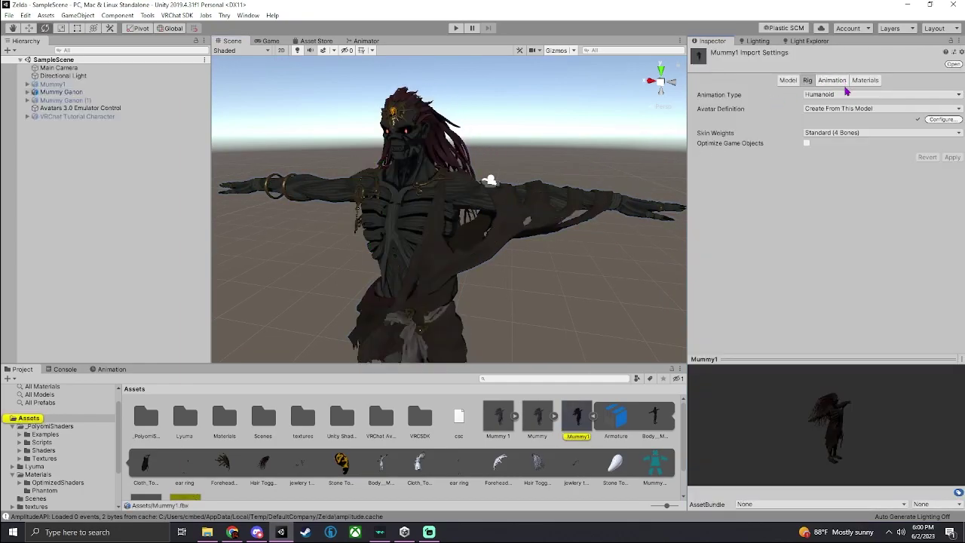
# Step: Reopen Mummy1's avatar configuration to check the available pose options, and exit without applying one
pyautogui.click(951, 119)
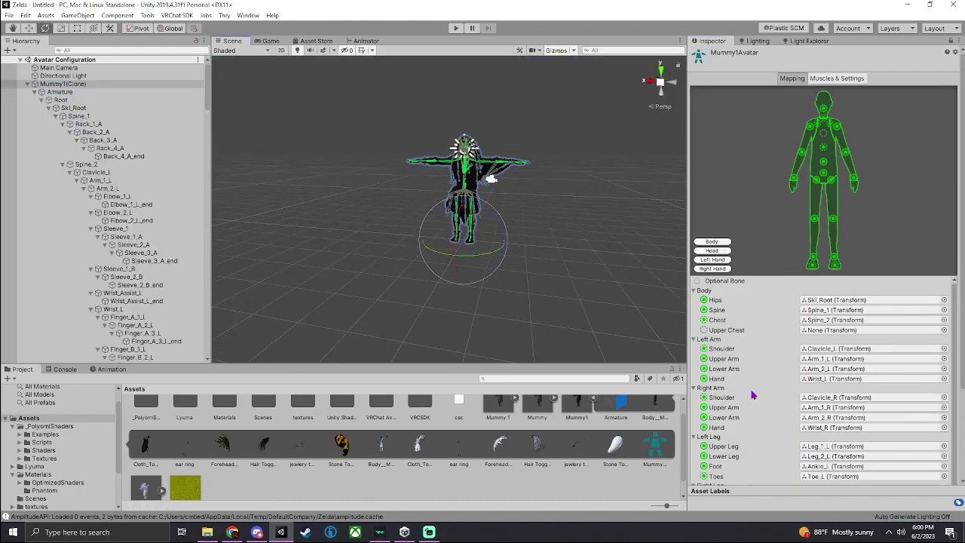
pyautogui.scroll(-3, 907, 359)
pyautogui.click(734, 416)
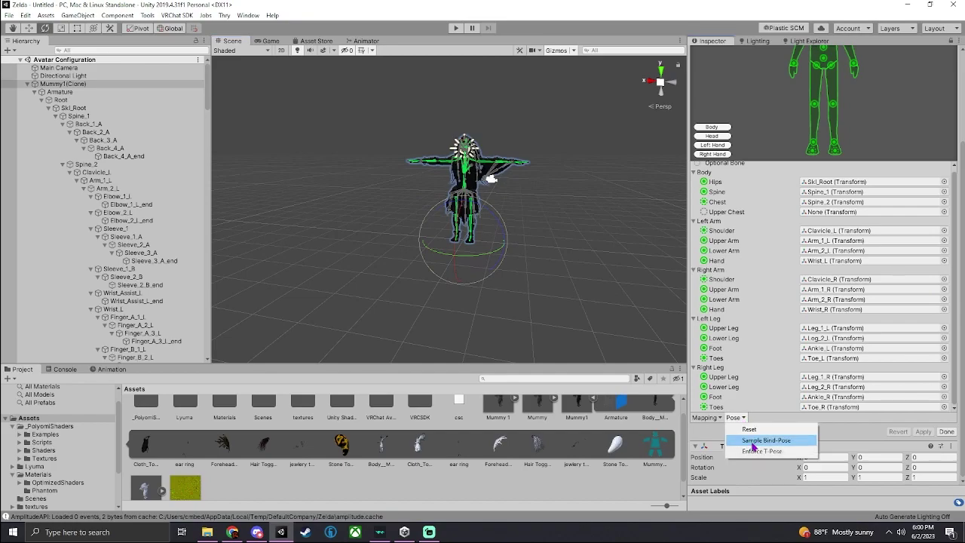
pyautogui.click(945, 436)
pyautogui.click(946, 432)
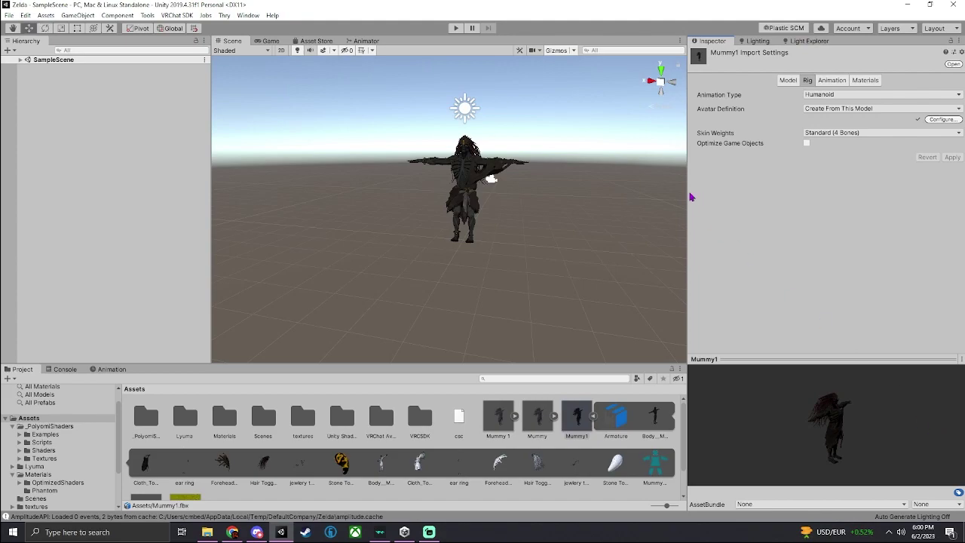
# Step: Look over Mummy Ganon's avatar descriptor and review its performance and validation list in the VRChat SDK Builder
pyautogui.scroll(6, 555, 165)
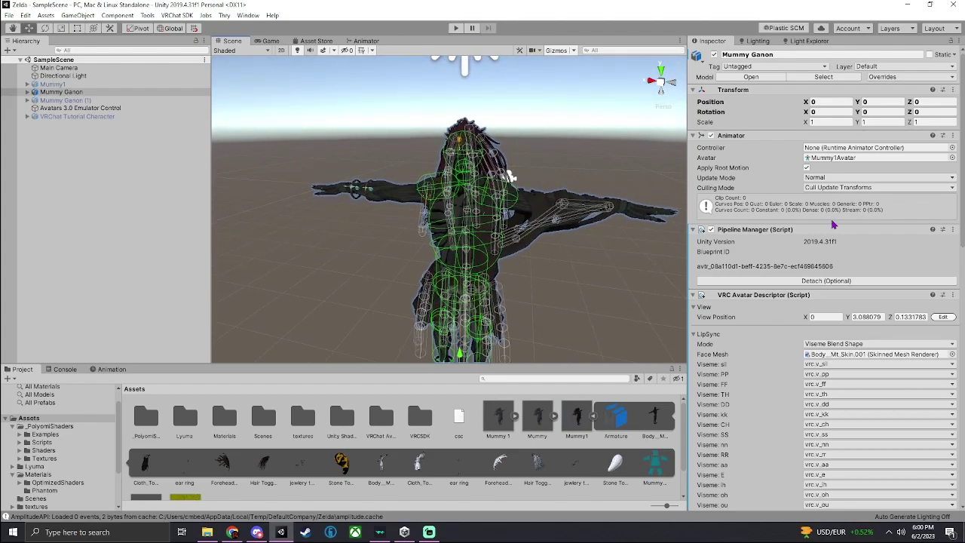
pyautogui.scroll(-5, 742, 135)
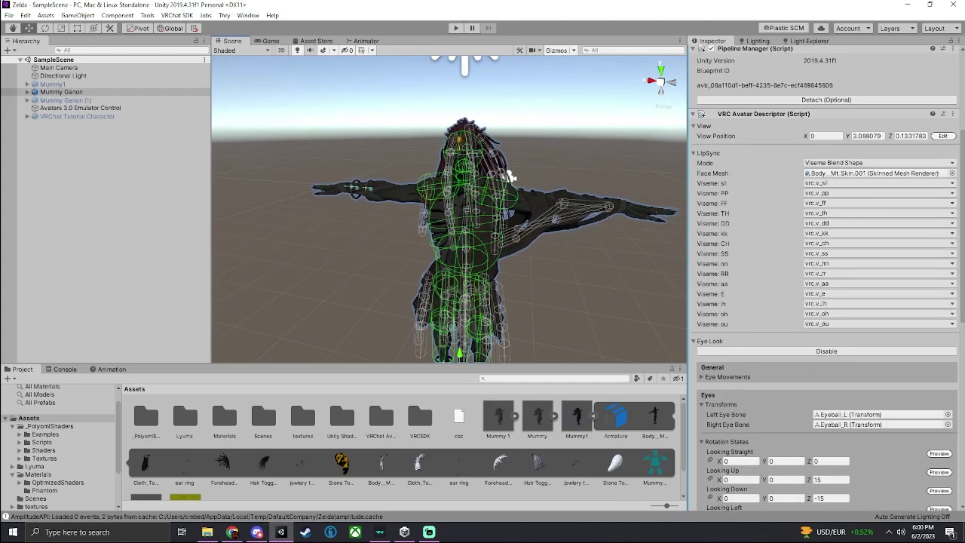
pyautogui.click(177, 15)
pyautogui.click(201, 40)
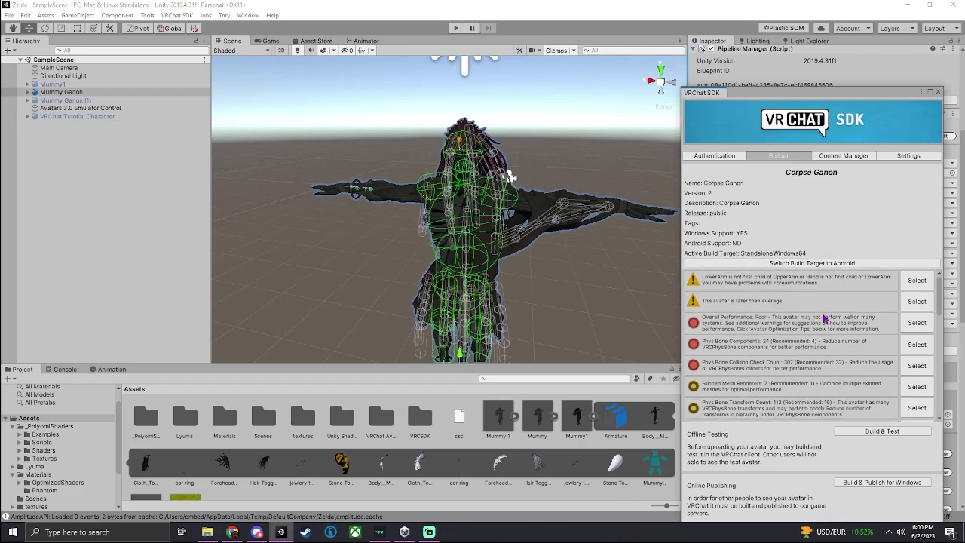
pyautogui.scroll(-3, 835, 279)
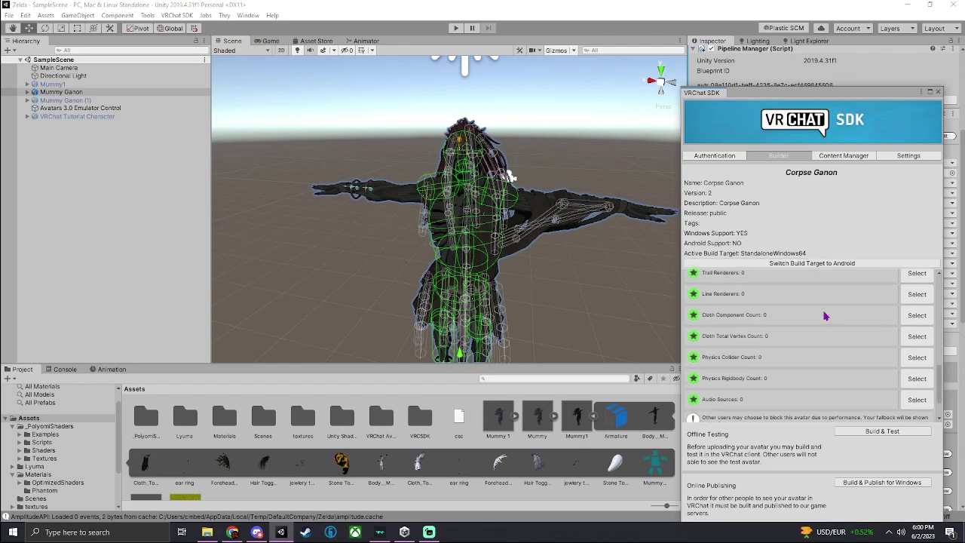
pyautogui.scroll(2, 825, 316)
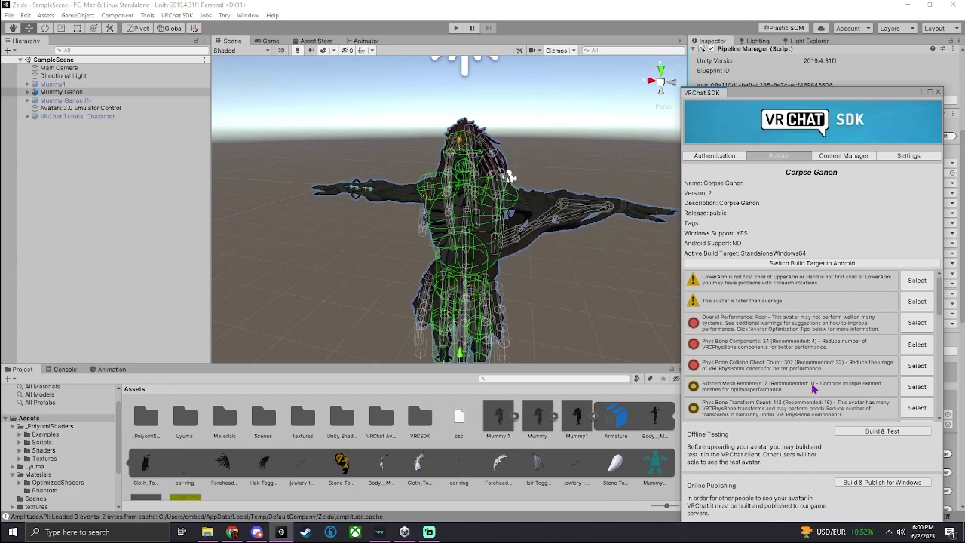
pyautogui.click(937, 91)
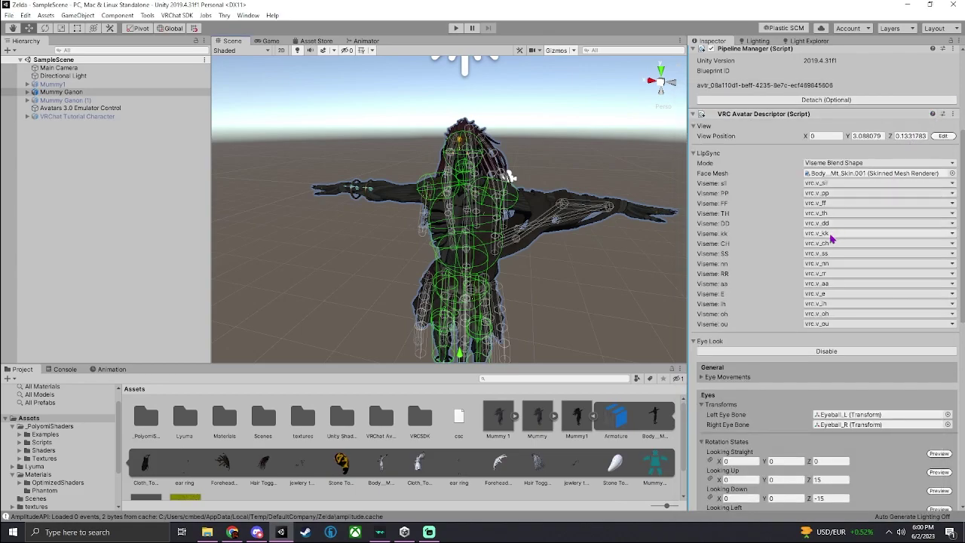
# Step: Deactivate the Mummy Ganon avatar object in the scene
pyautogui.scroll(5, 833, 236)
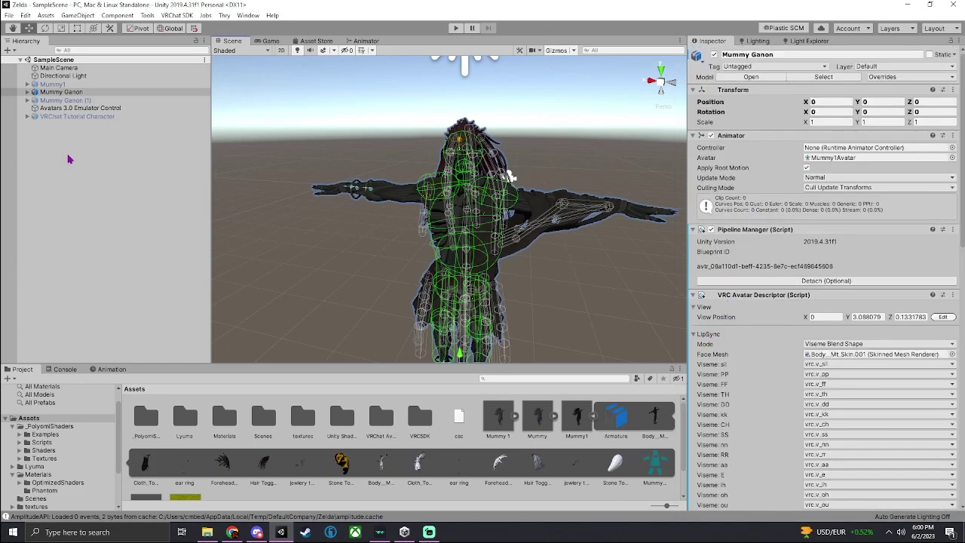
pyautogui.click(76, 100)
pyautogui.click(87, 92)
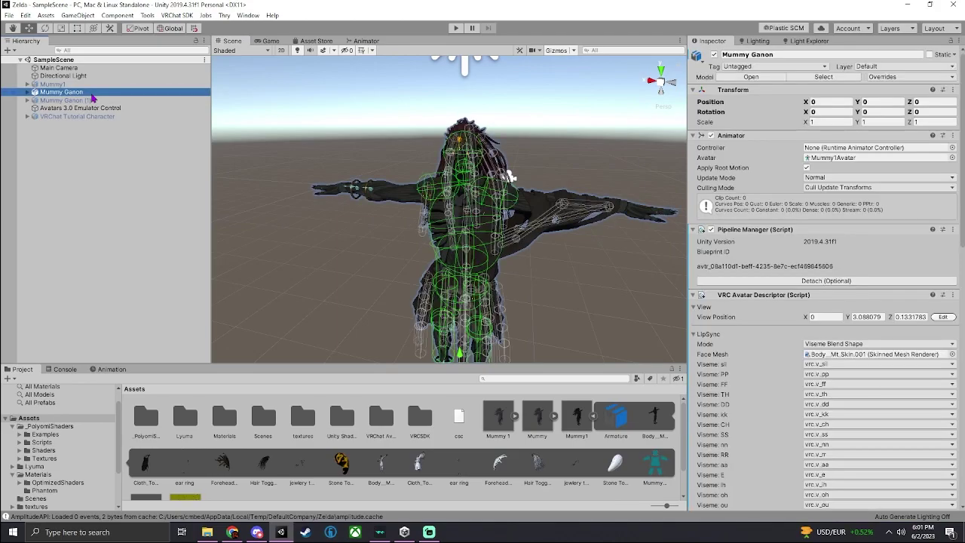
pyautogui.click(716, 54)
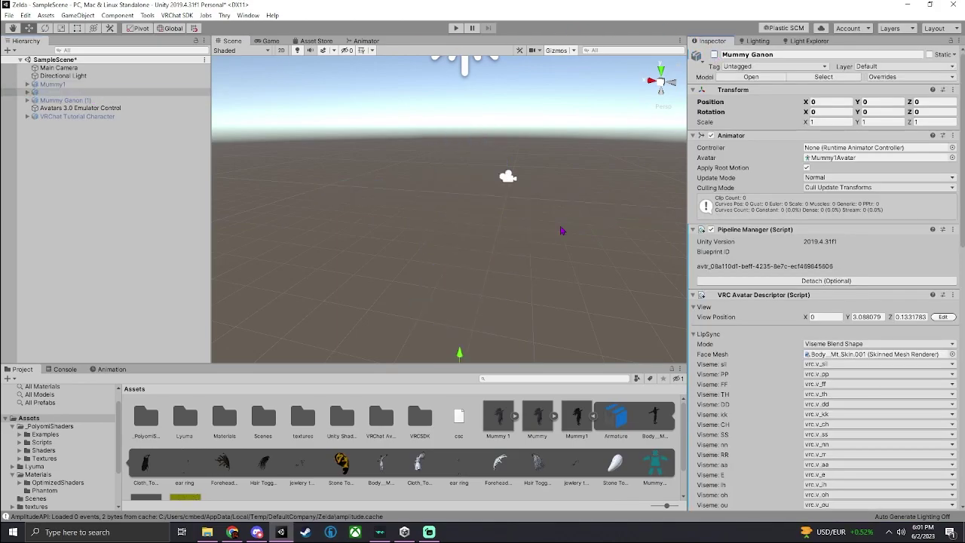
# Step: Look through the project's textures and VRChat Avatar Height Chart folders, and return to the main Assets folder
pyautogui.scroll(-2, 56, 463)
pyautogui.click(44, 459)
pyautogui.click(38, 476)
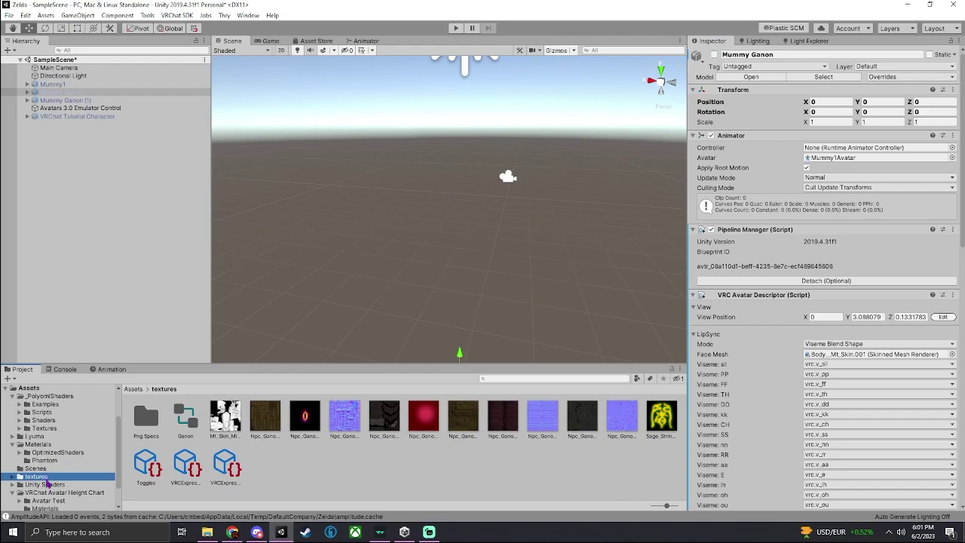
pyautogui.scroll(-1, 52, 476)
pyautogui.click(45, 480)
pyautogui.click(53, 472)
pyautogui.click(64, 464)
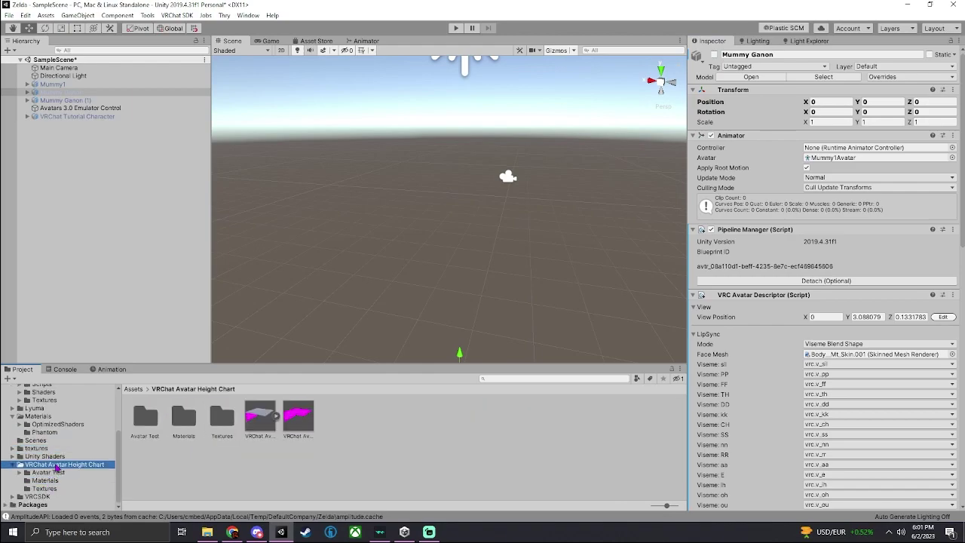
pyautogui.scroll(3, 57, 460)
pyautogui.click(45, 451)
pyautogui.click(45, 437)
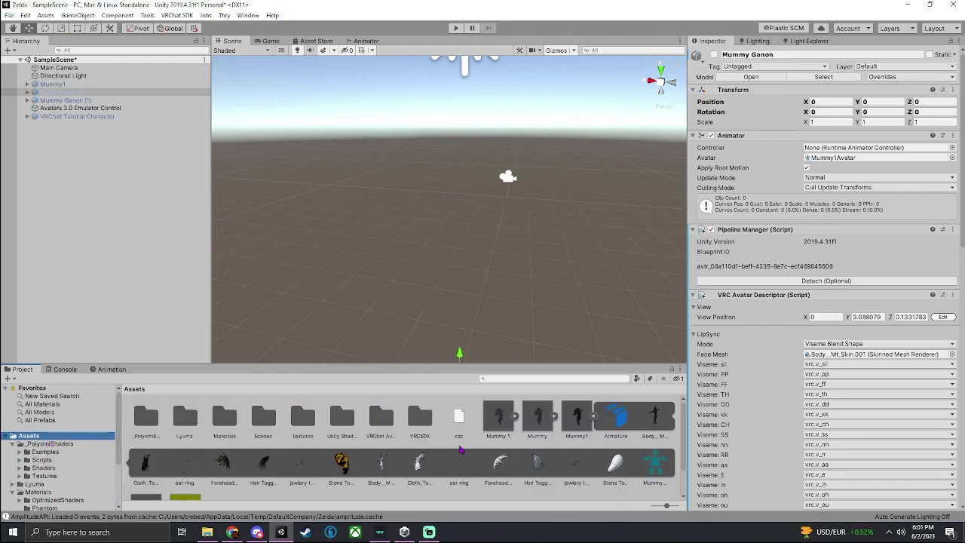
# Step: Add the Mummy 1 model from the project assets to SampleScene and view its upper body
pyautogui.moveTo(502, 422); pyautogui.dragTo(113, 227)
pyautogui.rightClick(343, 193)
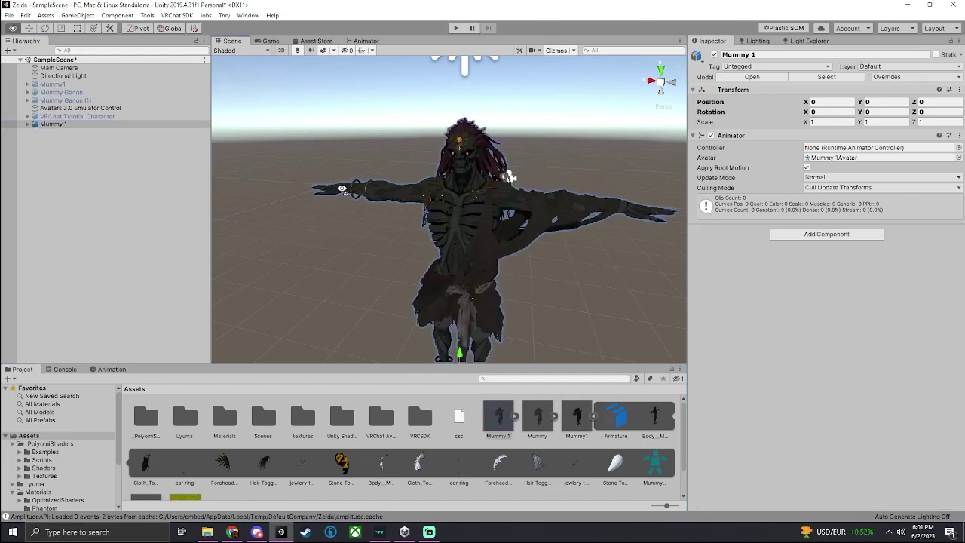
pyautogui.scroll(4, 343, 193)
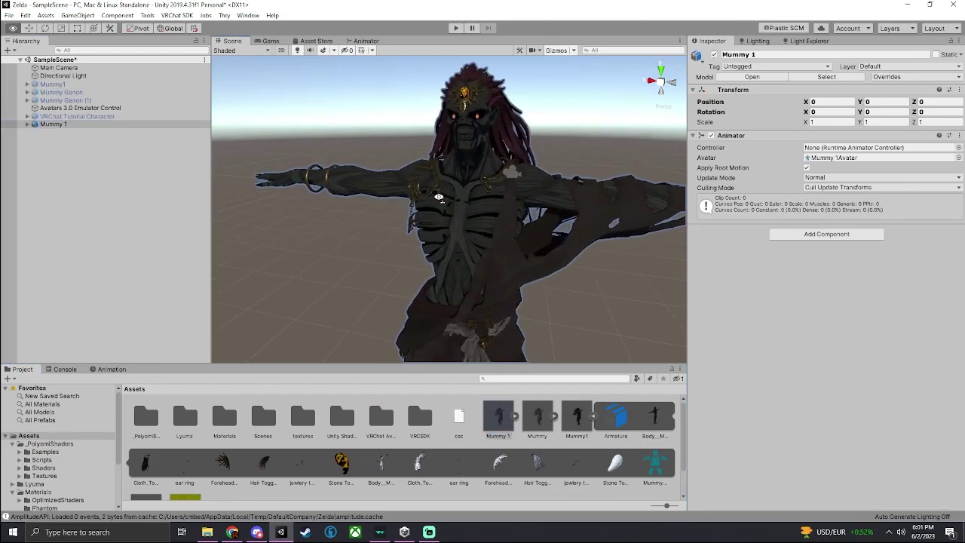
pyautogui.click(117, 194)
# Step: Add a VRC Avatar Descriptor component to the Mummy 1 object
pyautogui.click(89, 124)
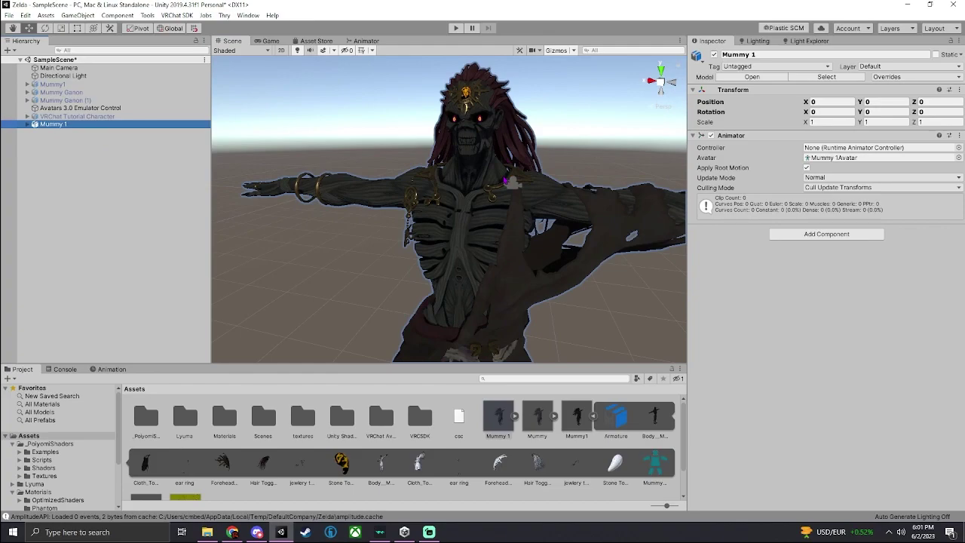
pyautogui.click(820, 235)
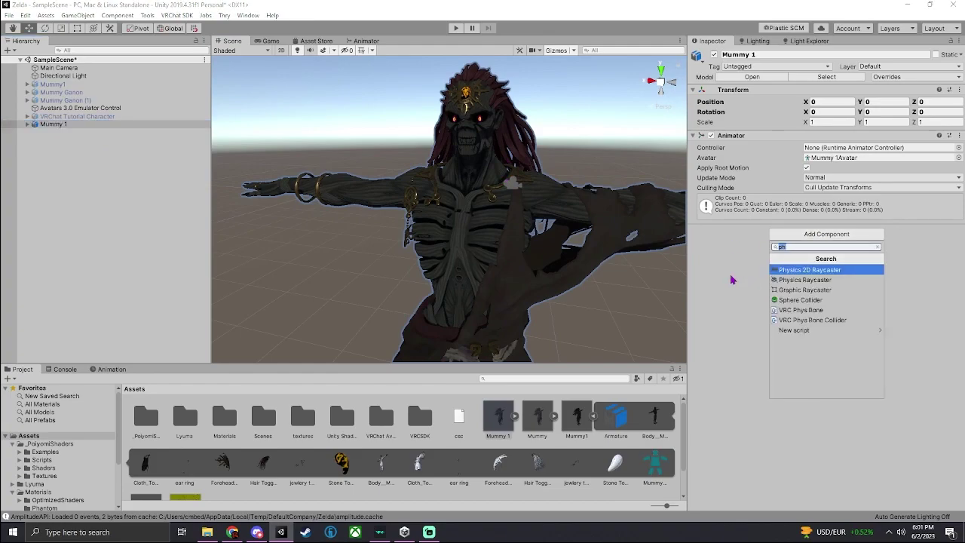
pyautogui.write('av')
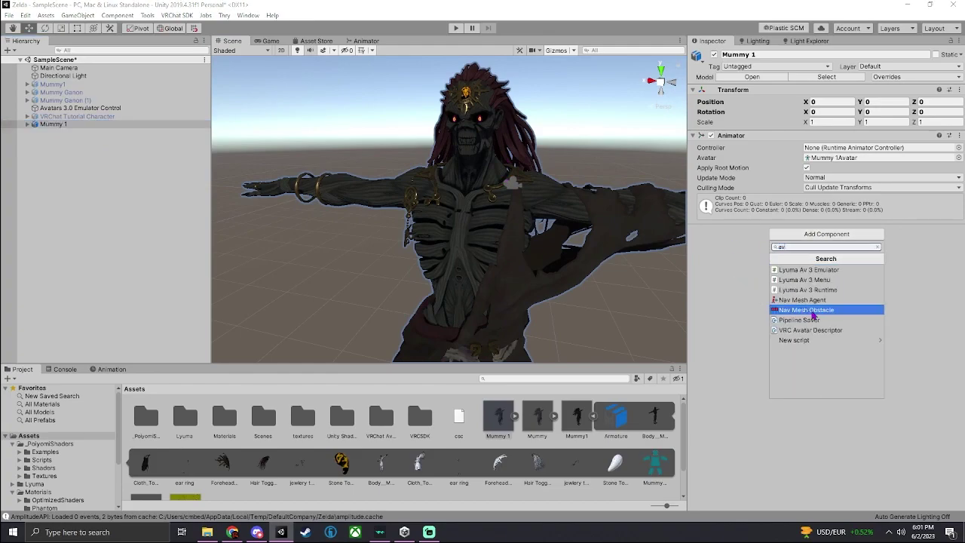
pyautogui.click(810, 329)
# Step: Auto-detect Mummy 1's lip sync settings, and change the LipSync mode to Jaw Flap Bone
pyautogui.moveTo(558, 185)
pyautogui.mouseDown(button='right')
pyautogui.moveTo(569, 194)
pyautogui.moveTo(573, 181)
pyautogui.mouseUp(button='right')
pyautogui.press('w')
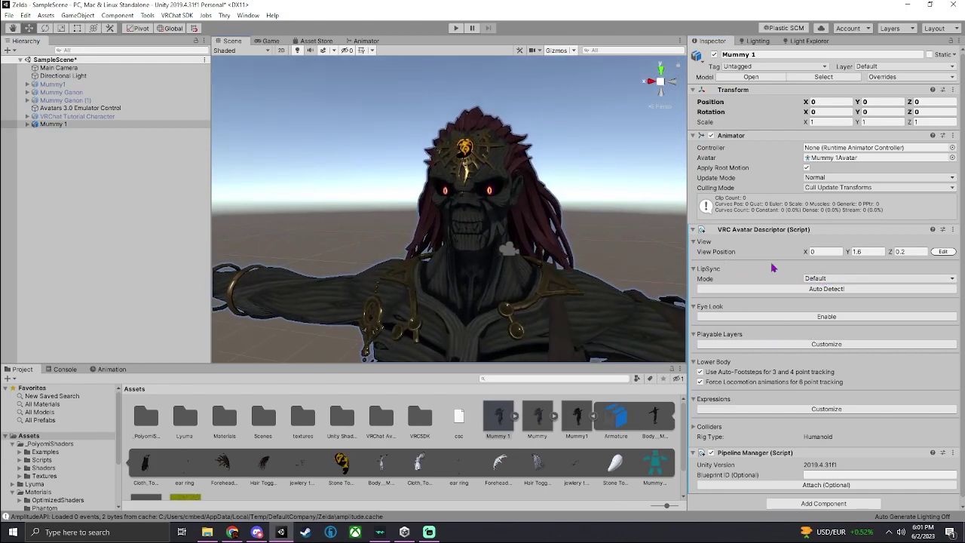
pyautogui.click(825, 288)
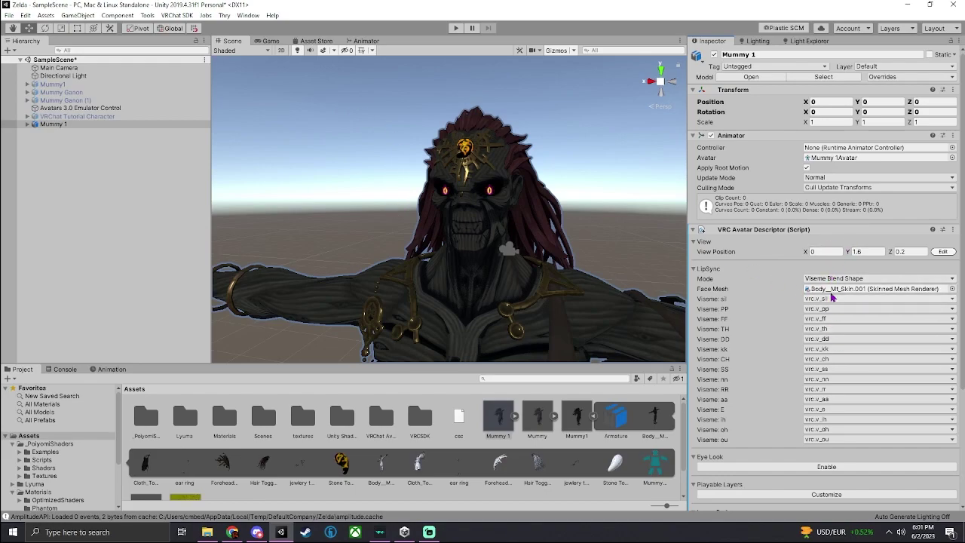
pyautogui.click(841, 281)
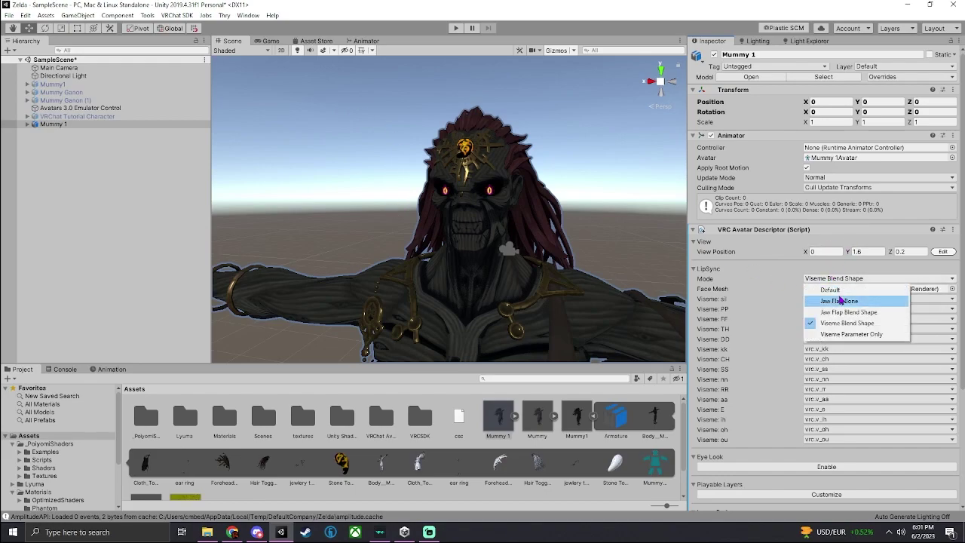
pyautogui.click(839, 301)
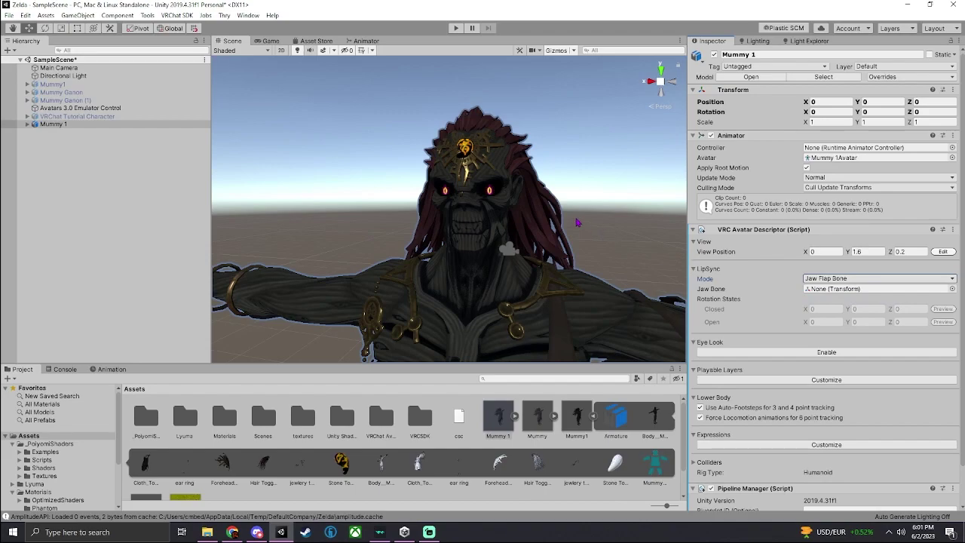
pyautogui.click(951, 289)
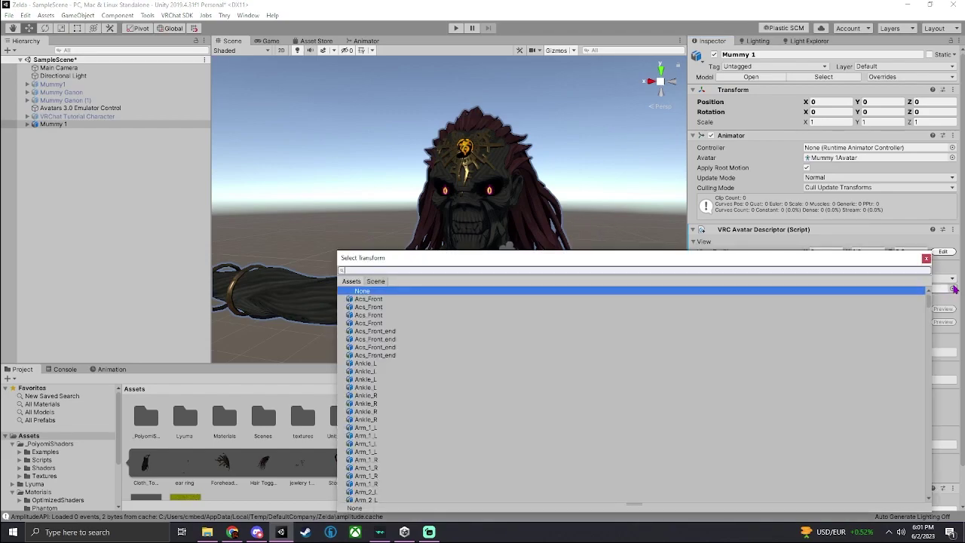
pyautogui.write('jaw')
pyautogui.press('BackSpace')
pyautogui.press('BackSpace')
pyautogui.press('BackSpace')
pyautogui.write('chin')
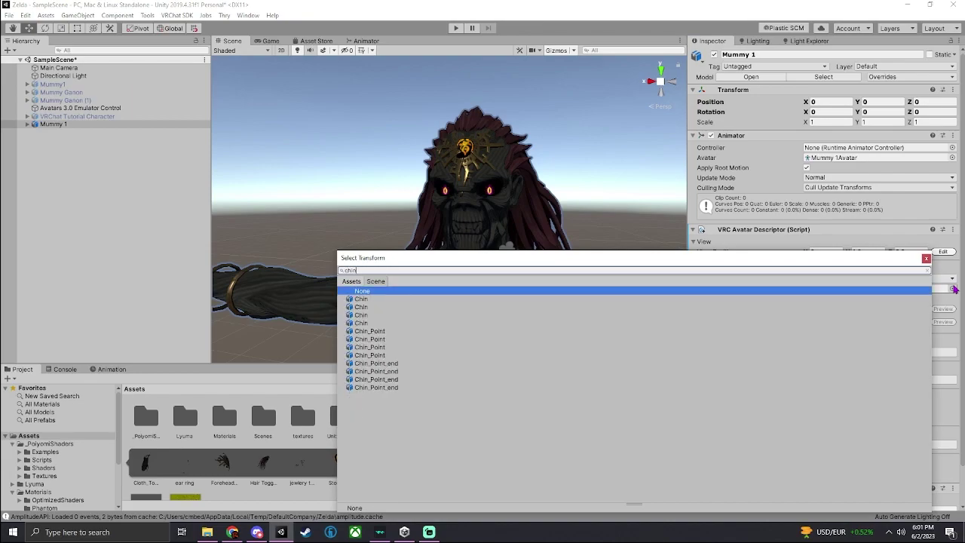
pyautogui.click(926, 260)
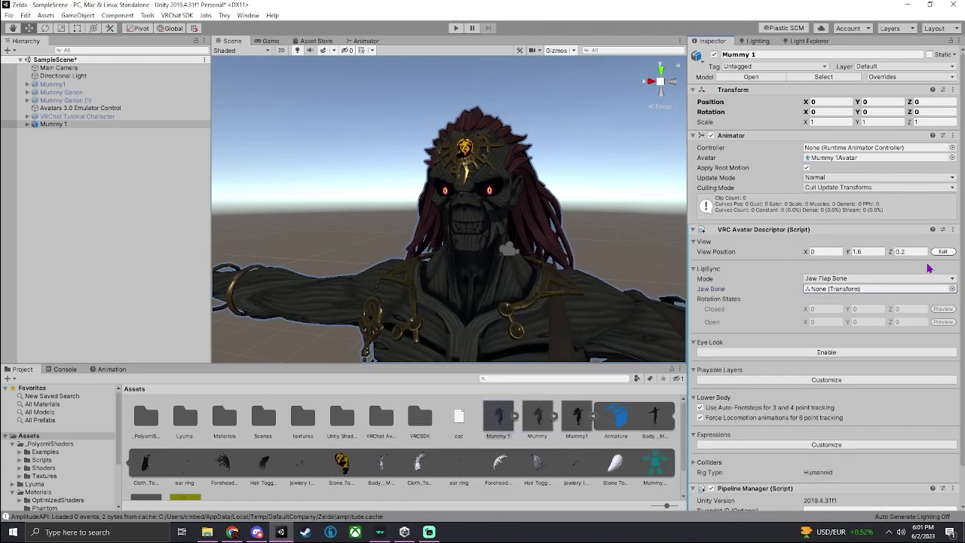
# Step: Expand Mummy 1's armature through Skl_Root, Spine_1, Spine_2, Neck and Head down to the bones under Face_Root
pyautogui.click(27, 125)
pyautogui.click(34, 132)
pyautogui.click(42, 140)
pyautogui.click(58, 140)
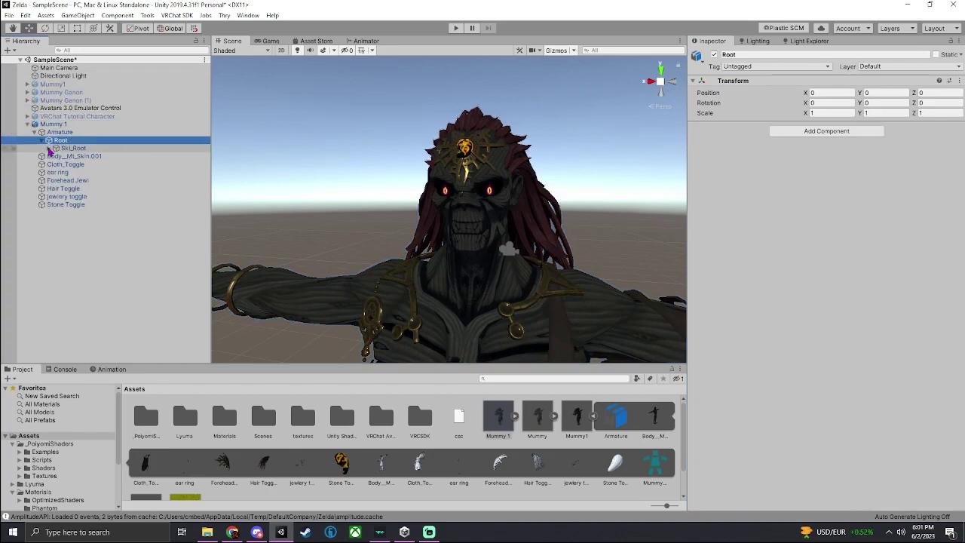
pyautogui.click(57, 149)
pyautogui.click(48, 148)
pyautogui.click(55, 164)
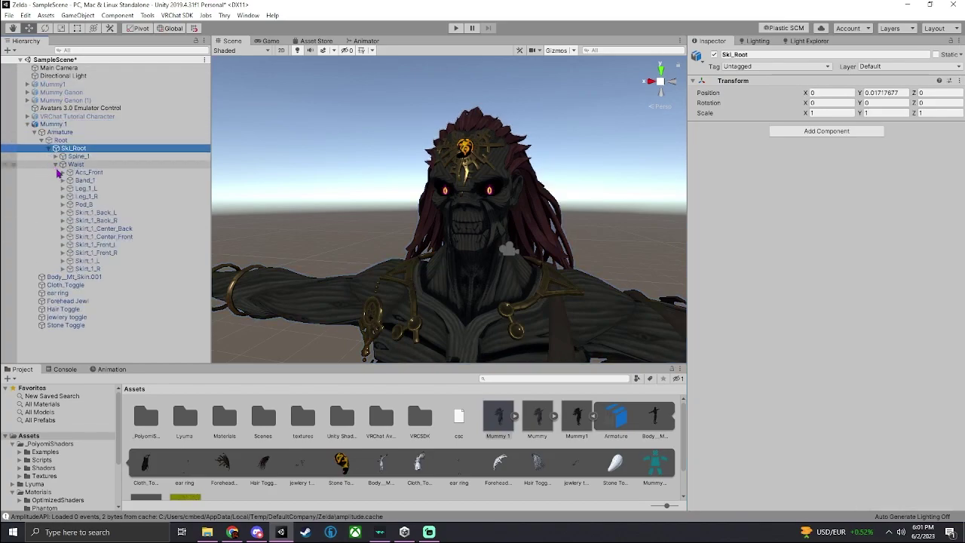
pyautogui.click(55, 156)
pyautogui.click(62, 165)
pyautogui.click(69, 172)
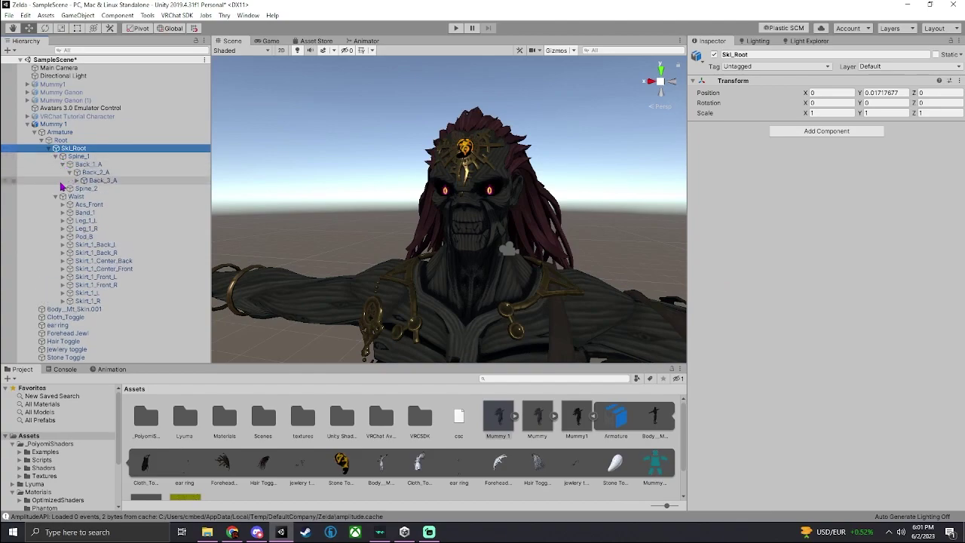
pyautogui.click(63, 189)
pyautogui.click(69, 236)
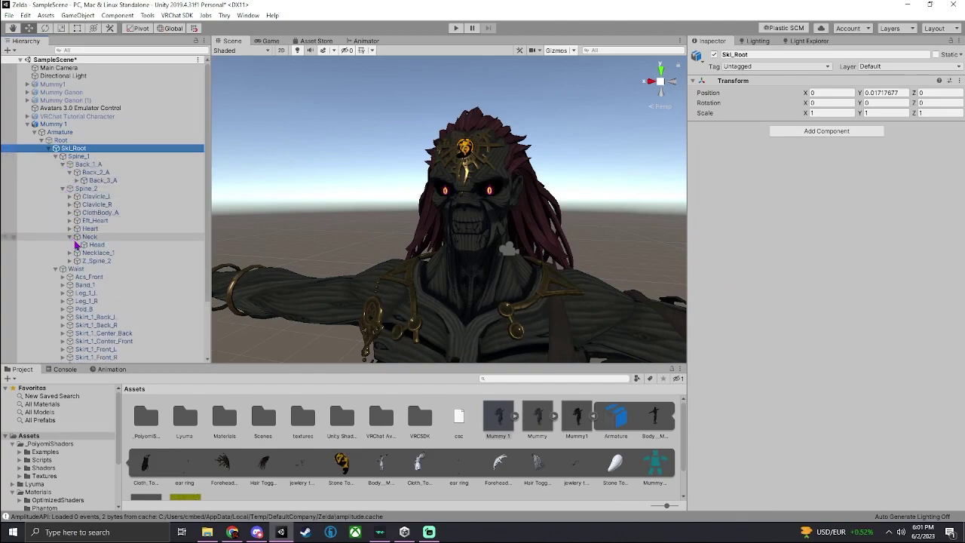
pyautogui.click(76, 245)
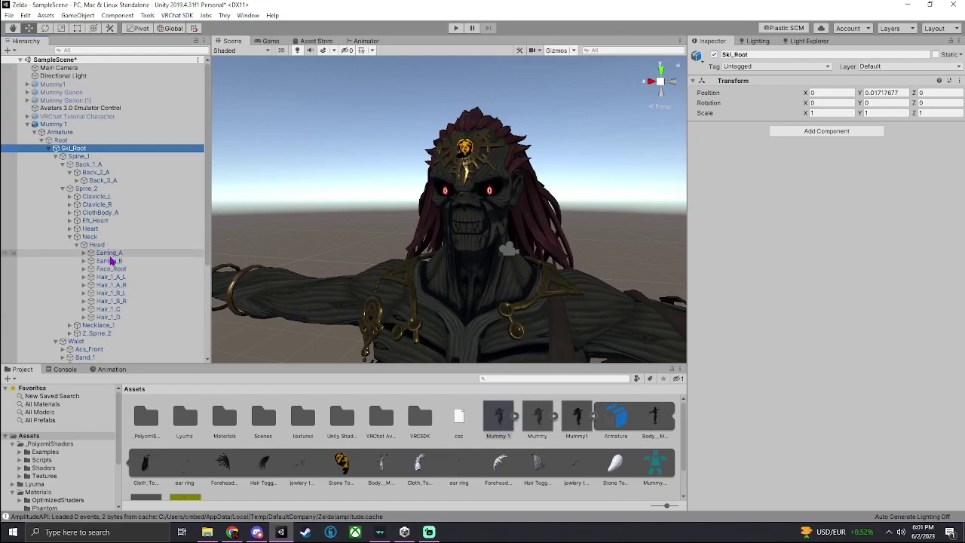
pyautogui.scroll(-3, 82, 249)
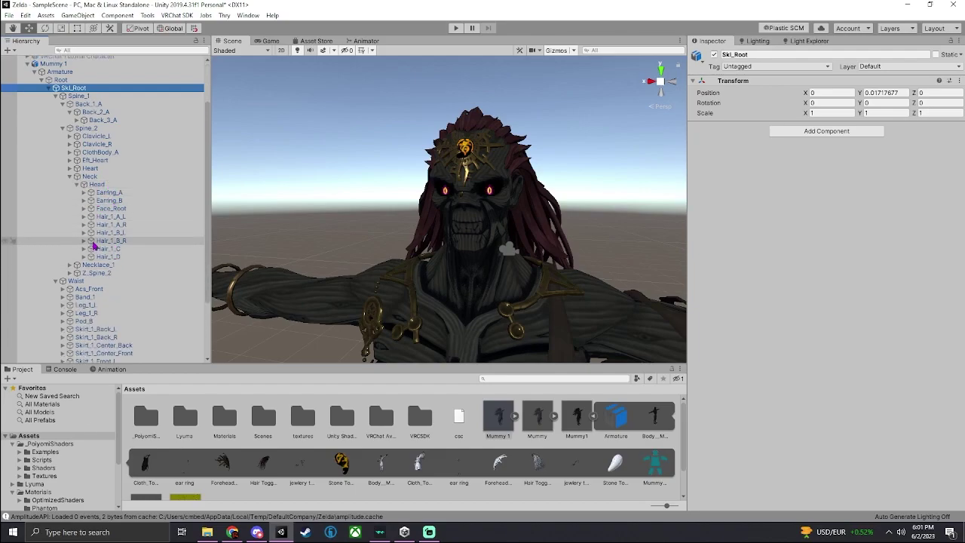
pyautogui.click(84, 208)
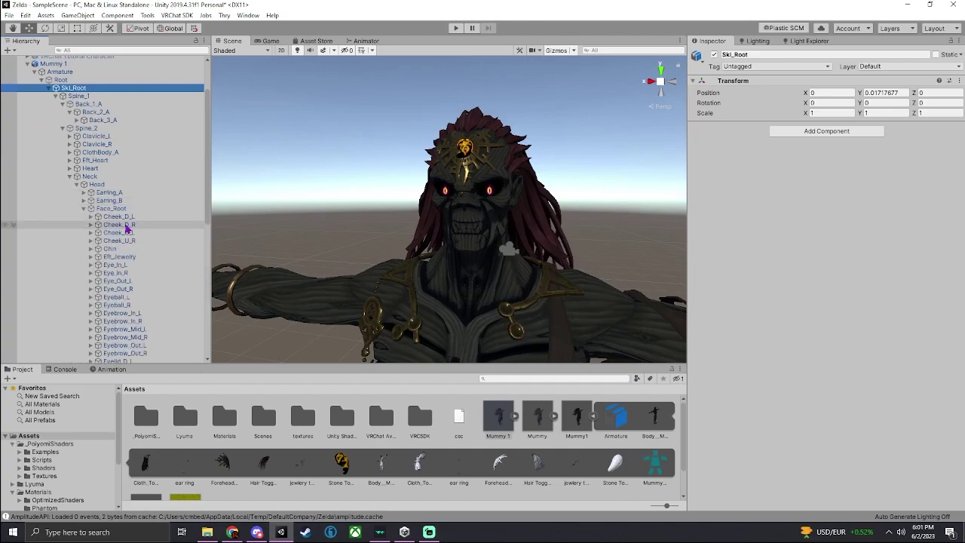
# Step: Assign the Chin bone as Mummy 1's Jaw Bone and preview its closed and open rotation states from the side
pyautogui.click(53, 64)
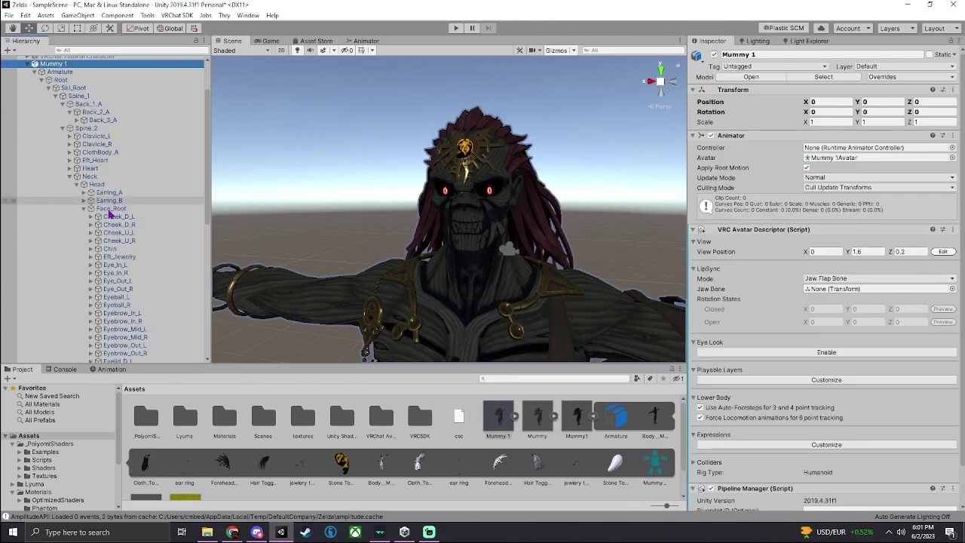
pyautogui.moveTo(109, 248); pyautogui.dragTo(865, 290)
pyautogui.moveTo(633, 190); pyautogui.dragTo(675, 193, button='right')
pyautogui.click(946, 310)
pyautogui.click(943, 322)
pyautogui.click(939, 310)
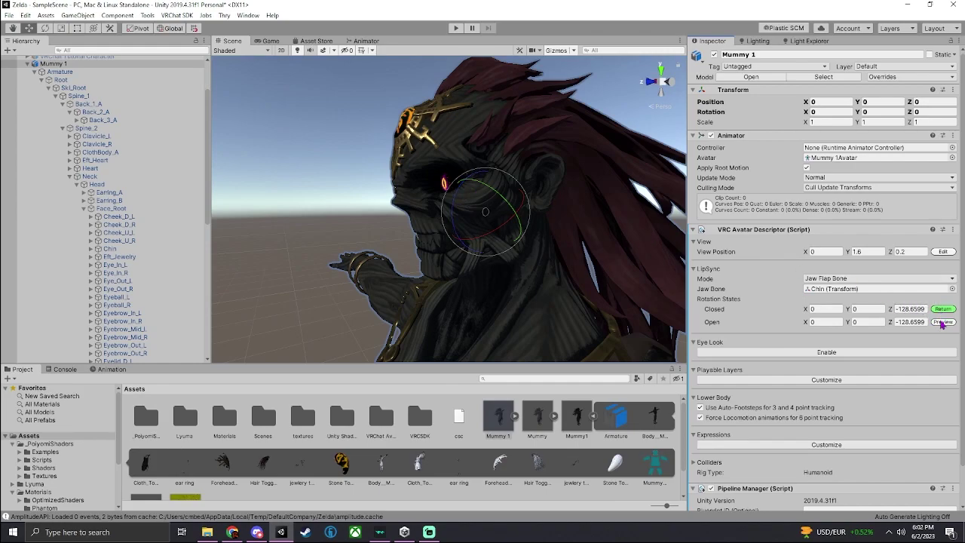
# Step: Rotate the jaw's Open state to about -151.3 on Z, and preview the Closed state for comparison
pyautogui.click(942, 322)
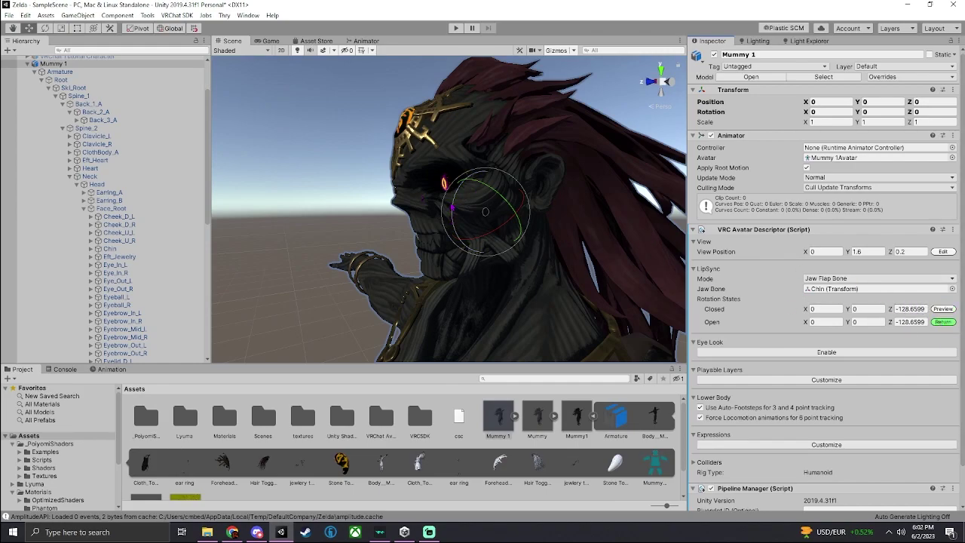
pyautogui.moveTo(454, 204); pyautogui.dragTo(458, 233)
pyautogui.click(942, 322)
pyautogui.click(944, 309)
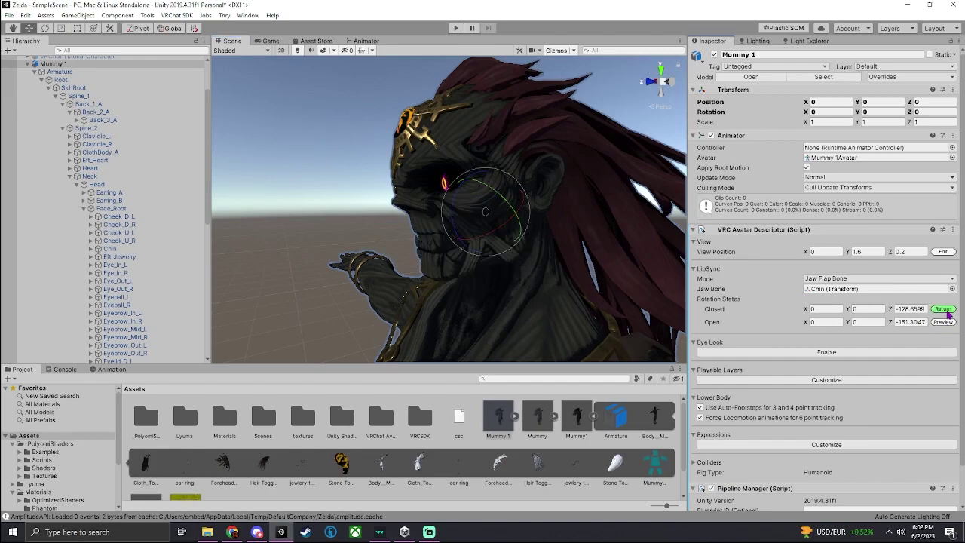
# Step: End the Closed jaw preview, and briefly preview the jaw's Open rotation state
pyautogui.click(943, 309)
pyautogui.click(944, 322)
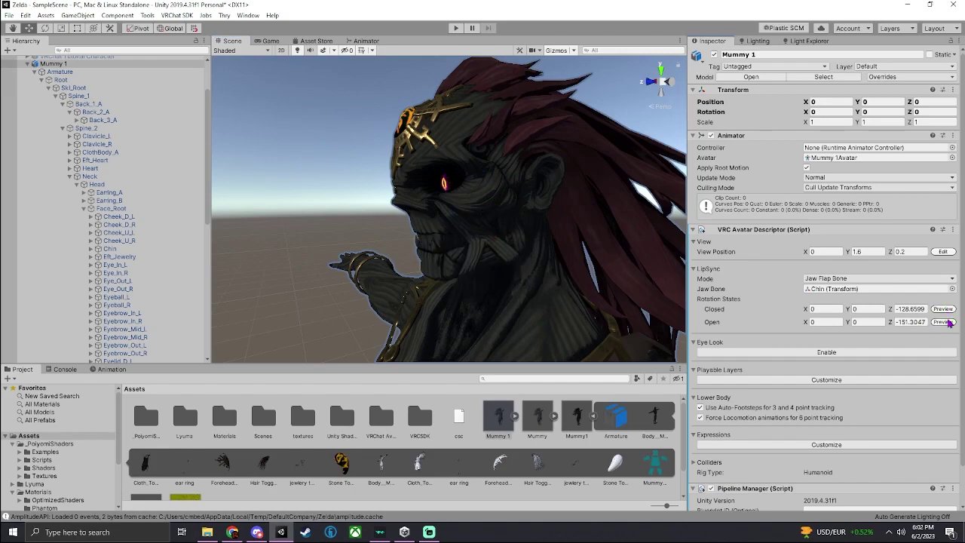
pyautogui.click(944, 322)
# Step: Enable Eye Look on Mummy 1 and assign Eyeball_L and Eyeball_R as the left and right eye bones
pyautogui.moveTo(528, 211)
pyautogui.keyDown('alt'); pyautogui.mouseDown()
pyautogui.moveTo(465, 205)
pyautogui.moveTo(520, 208)
pyautogui.mouseUp(); pyautogui.keyUp('alt')
pyautogui.click(826, 352)
pyautogui.scroll(-3, 833, 339)
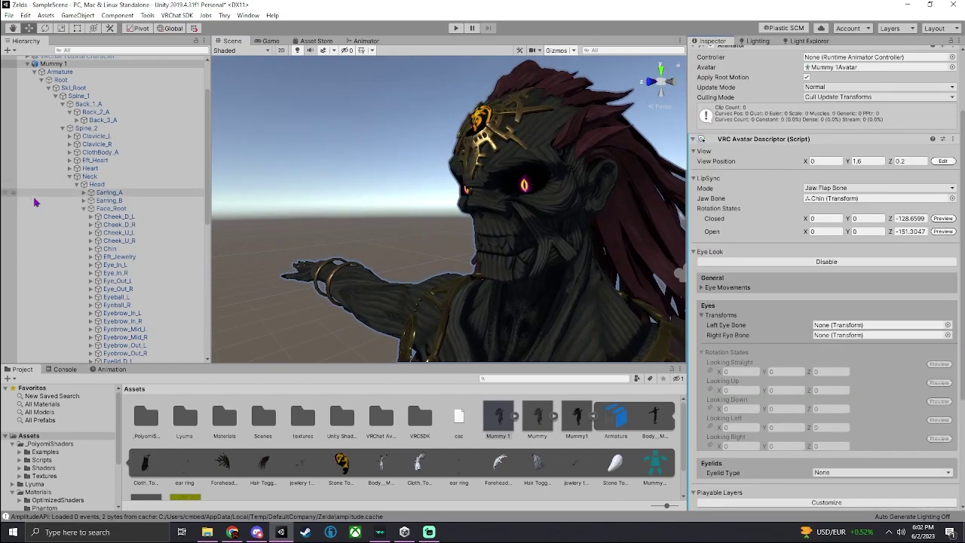
pyautogui.scroll(-2, 149, 253)
pyautogui.moveTo(117, 267); pyautogui.dragTo(844, 324)
pyautogui.moveTo(116, 274); pyautogui.dragTo(844, 334)
pyautogui.keyDown('alt'); pyautogui.moveTo(580, 249); pyautogui.dragTo(608, 252); pyautogui.keyUp('alt')
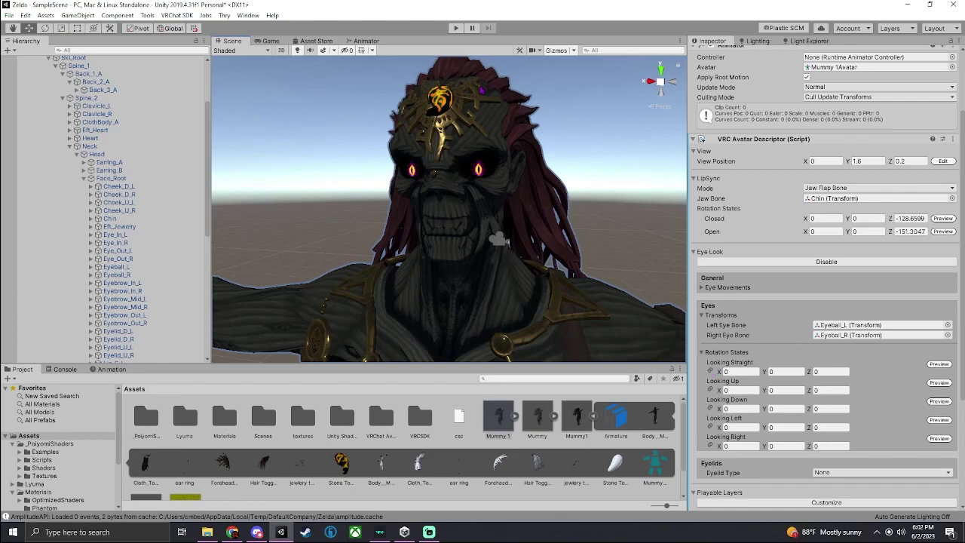
# Step: Preview the eyes' Looking Straight state, and rotate the Looking Up state to about 26.2 on Z
pyautogui.click(939, 365)
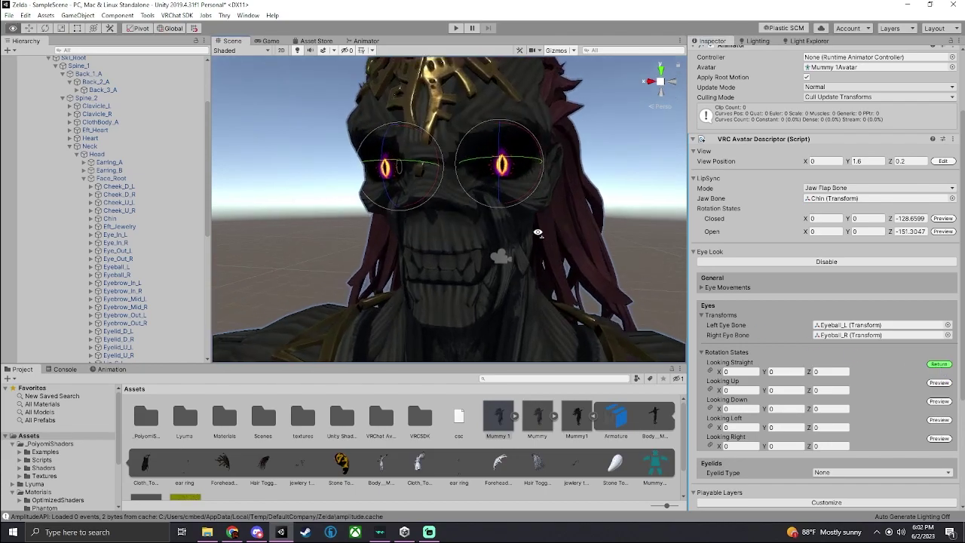
pyautogui.click(938, 383)
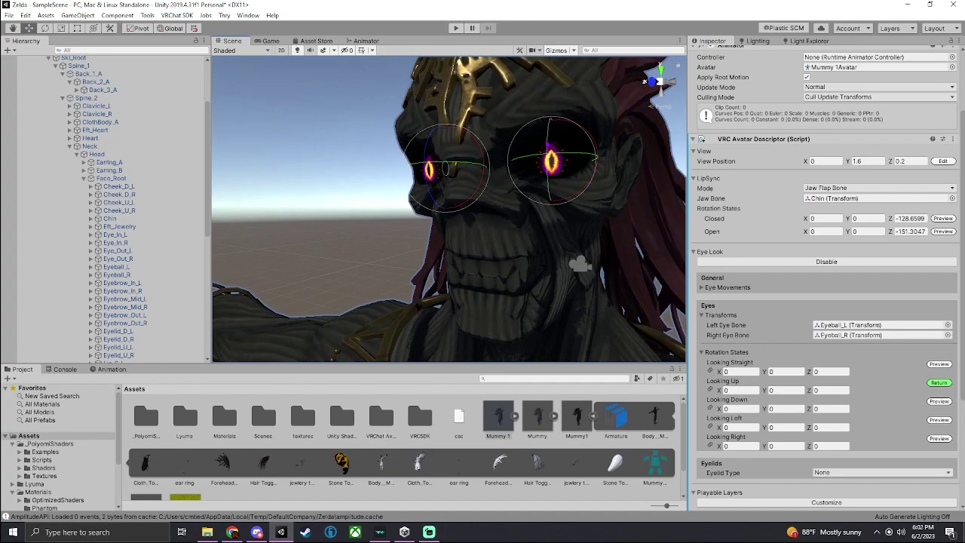
pyautogui.keyDown('ctrl'); pyautogui.moveTo(551, 158); pyautogui.dragTo(612, 165); pyautogui.keyUp('ctrl')
# Step: Rotate the eyes to about -16.1 on Z for Looking Down, -44.3 on Y for Looking Left and 25.7 on Y for Looking Right
pyautogui.click(938, 401)
pyautogui.click(941, 422)
pyautogui.click(938, 438)
pyautogui.moveTo(552, 163); pyautogui.dragTo(637, 252)
pyautogui.click(939, 438)
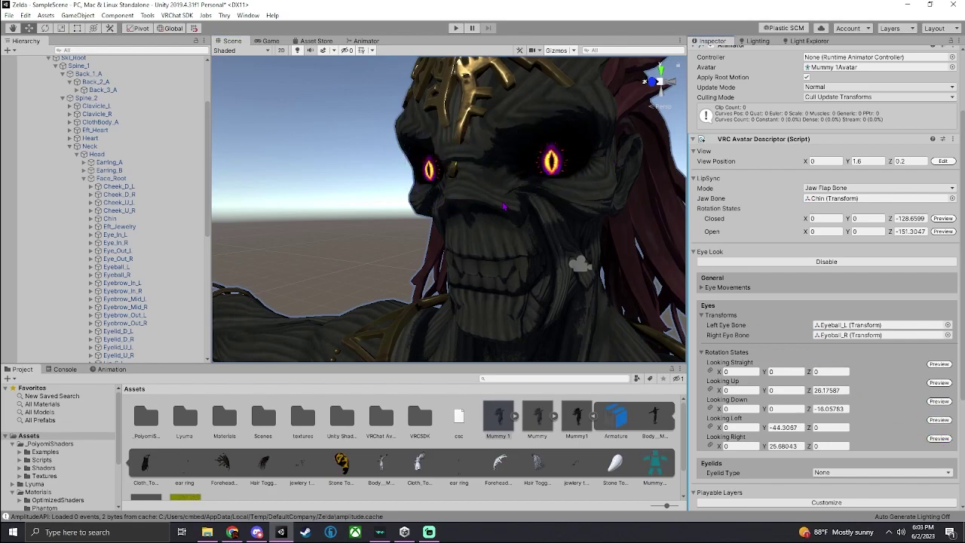
# Step: Preview all eye rotation states in turn, from Looking Straight through Looking Right, to check the eye movement
pyautogui.click(938, 364)
pyautogui.click(938, 382)
pyautogui.click(939, 401)
pyautogui.click(938, 419)
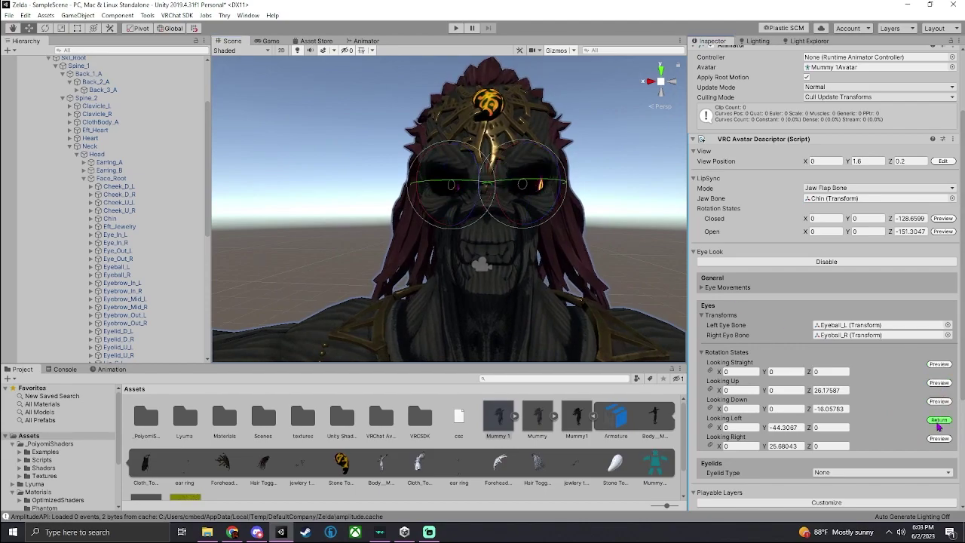
pyautogui.click(938, 438)
pyautogui.click(938, 440)
# Step: Set the Eyelid Type to Bones and assign the Eyelid_U and Eyelid_D bones to the upper and lower eyelids on both sides
pyautogui.scroll(-3, 813, 367)
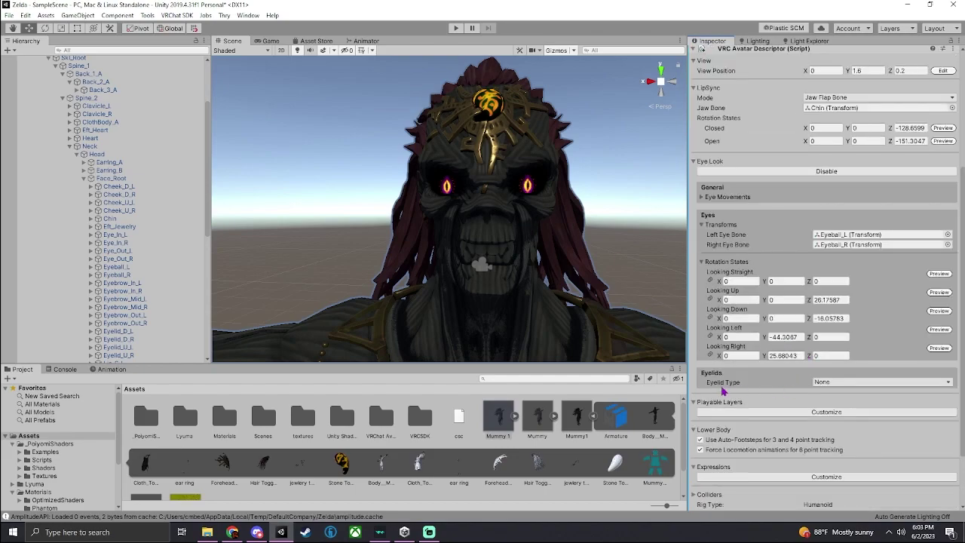
pyautogui.click(818, 382)
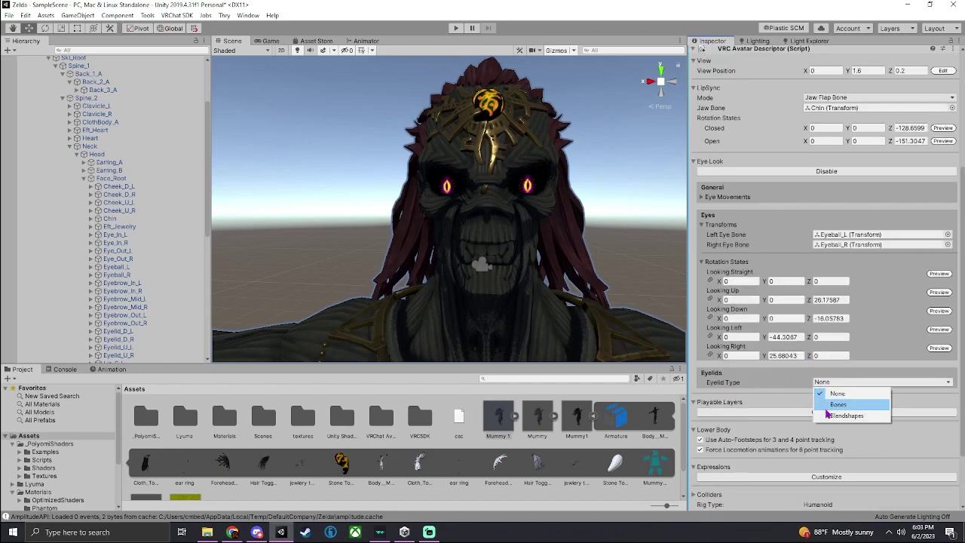
pyautogui.click(837, 405)
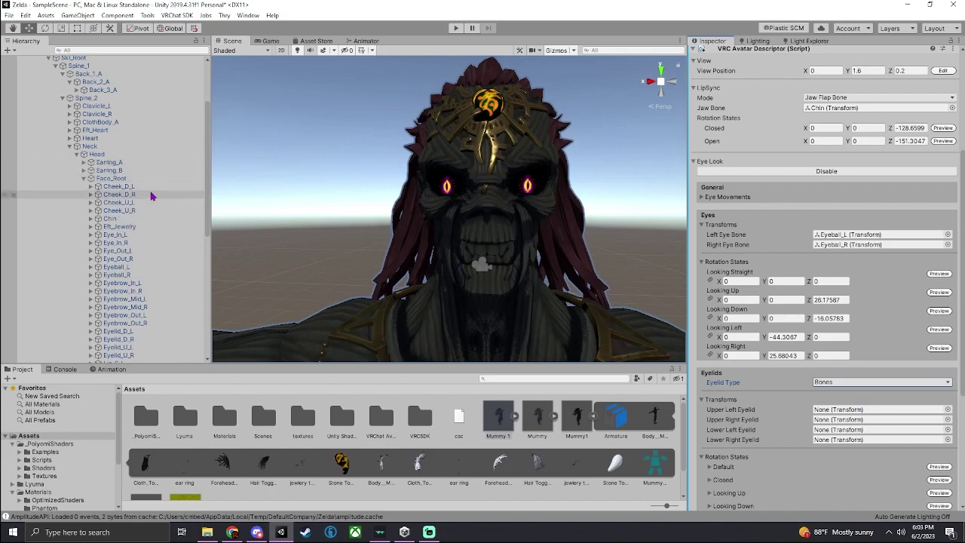
pyautogui.scroll(-2, 138, 279)
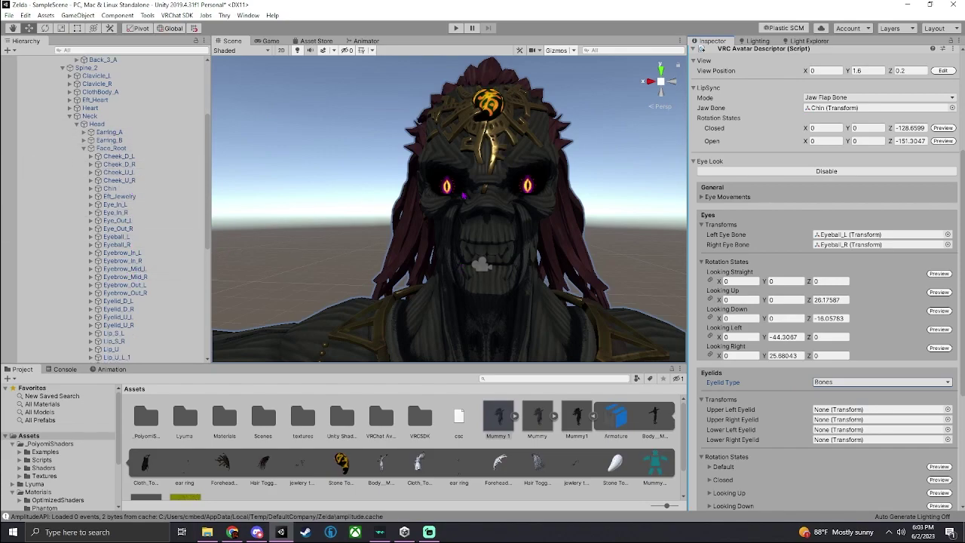
pyautogui.scroll(-2, 138, 269)
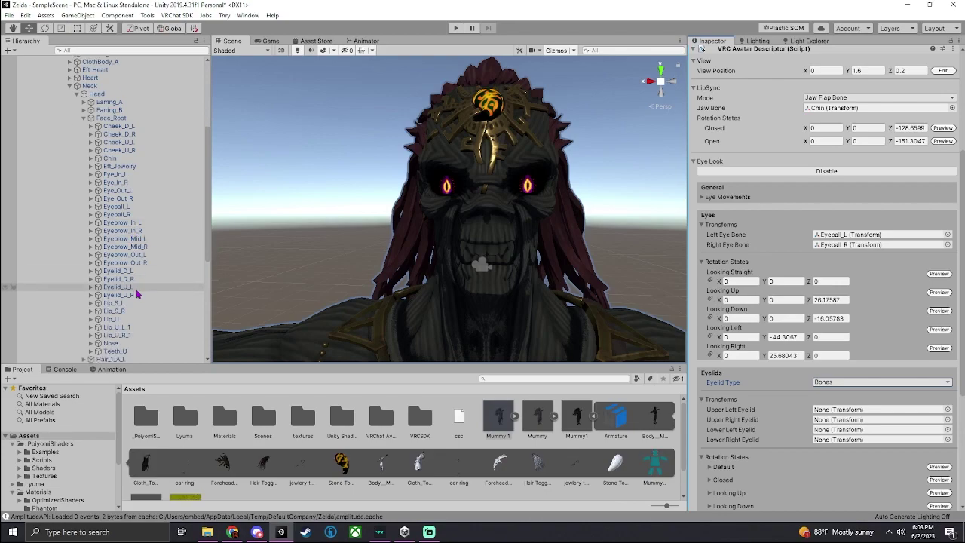
pyautogui.click(833, 411)
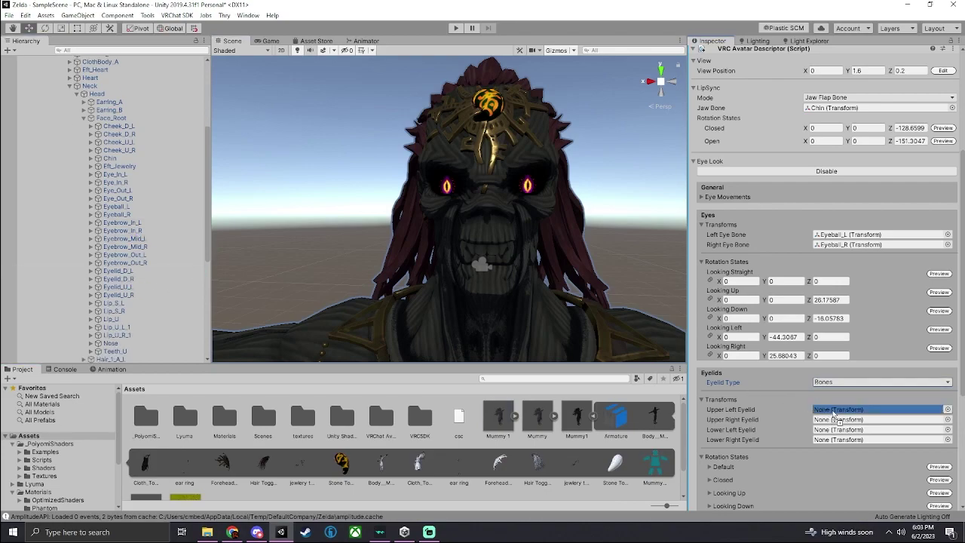
pyautogui.click(834, 429)
pyautogui.moveTo(834, 431); pyautogui.dragTo(833, 431)
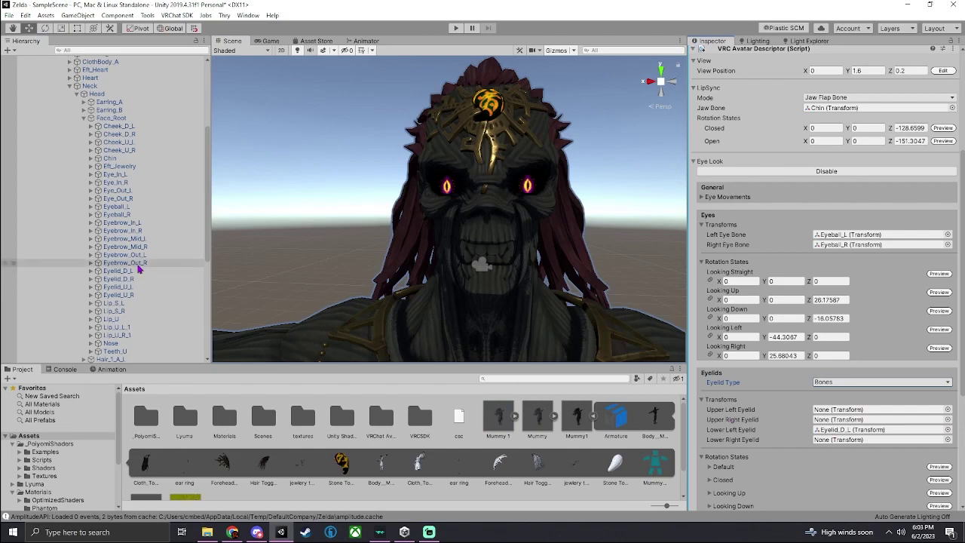
pyautogui.moveTo(130, 290); pyautogui.dragTo(829, 409)
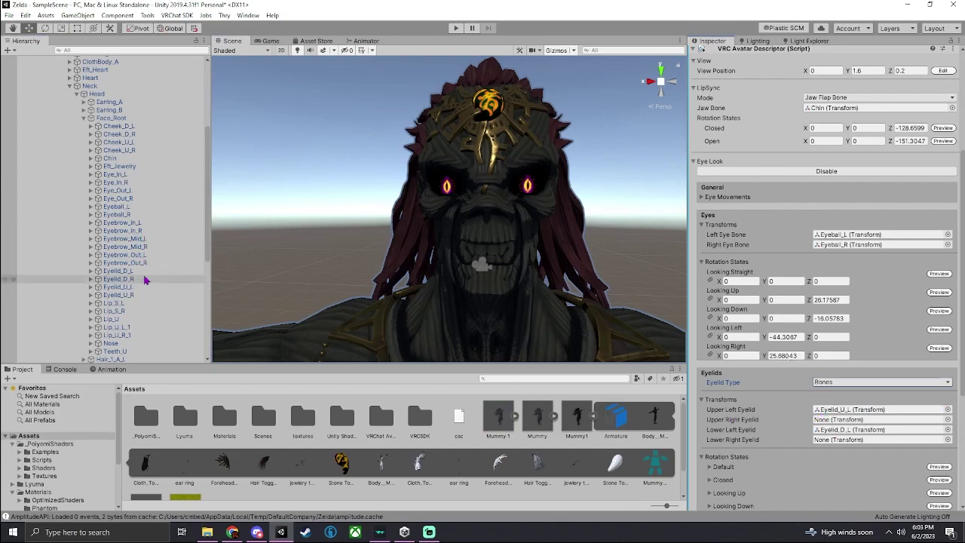
pyautogui.moveTo(129, 294); pyautogui.dragTo(836, 419)
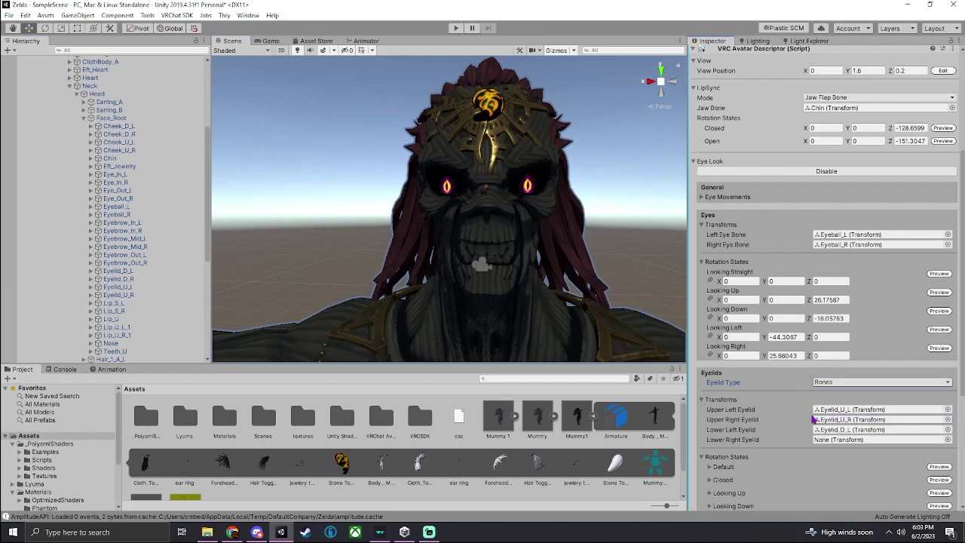
pyautogui.moveTo(155, 280); pyautogui.dragTo(852, 442)
# Step: Preview the bone eyelids' Default state and try out rotating the eyelids for the Closed state
pyautogui.moveTo(493, 213)
pyautogui.keyDown('alt'); pyautogui.mouseDown()
pyautogui.moveTo(479, 208)
pyautogui.moveTo(498, 211)
pyautogui.mouseUp(); pyautogui.keyUp('alt')
pyautogui.scroll(-3, 818, 291)
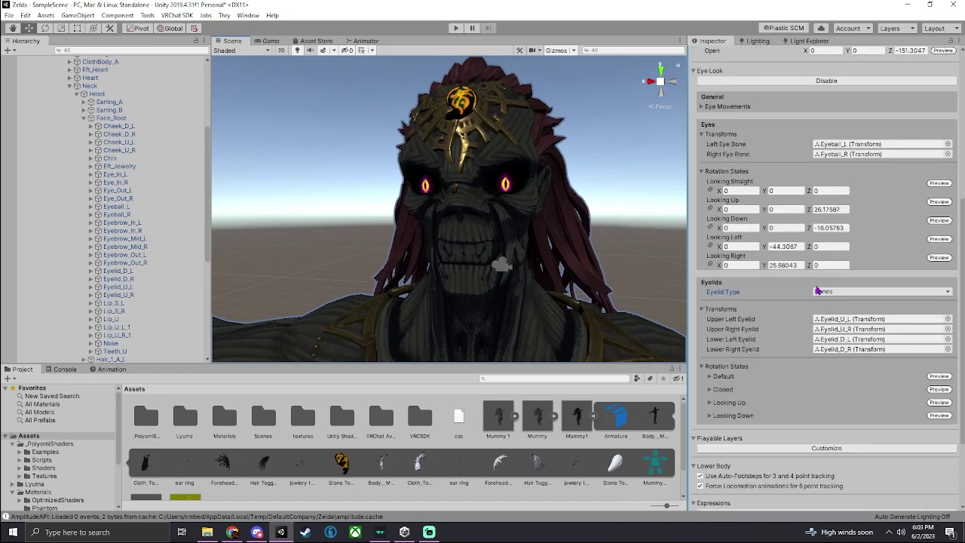
pyautogui.click(939, 376)
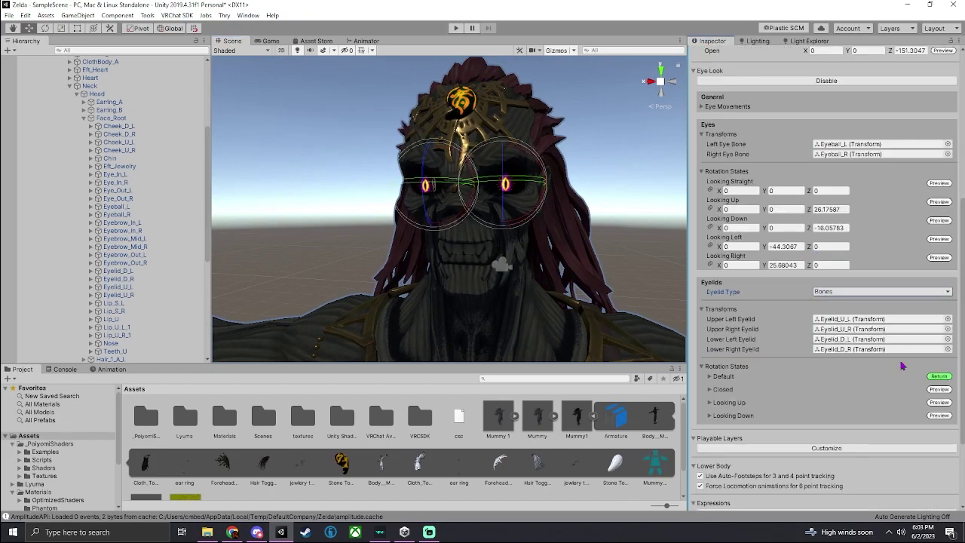
pyautogui.keyDown('alt'); pyautogui.moveTo(640, 215); pyautogui.dragTo(511, 182); pyautogui.keyUp('alt')
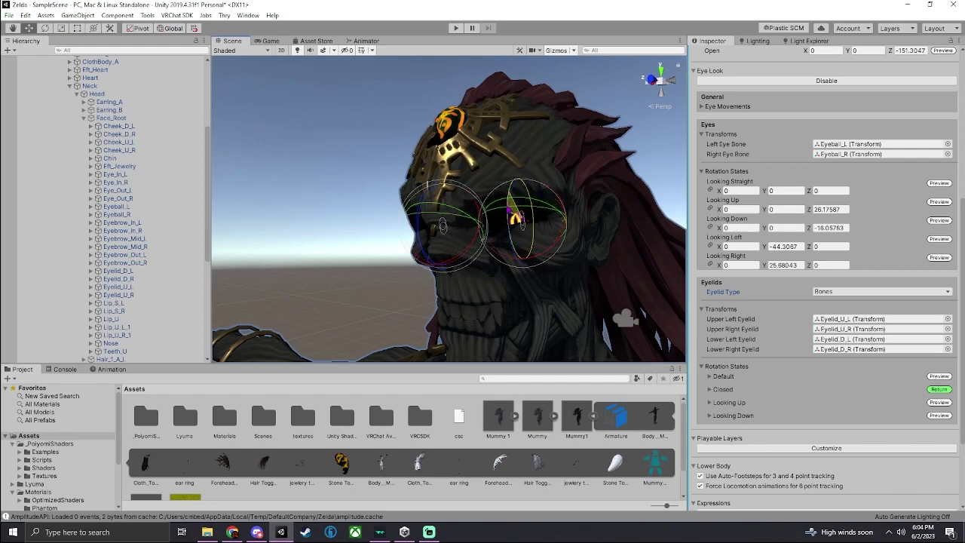
pyautogui.keyDown('alt'); pyautogui.moveTo(527, 211); pyautogui.dragTo(596, 208); pyautogui.keyUp('alt')
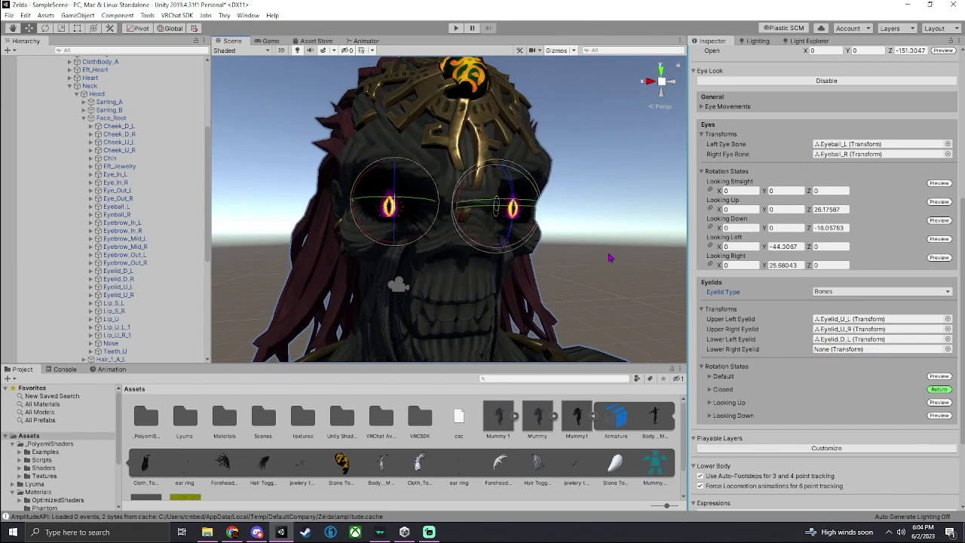
# Step: Change the Eyelid Type to Blendshapes and assign Mummy 1's Body__Mt_Skin.001 as the Eyelids Mesh
pyautogui.click(872, 291)
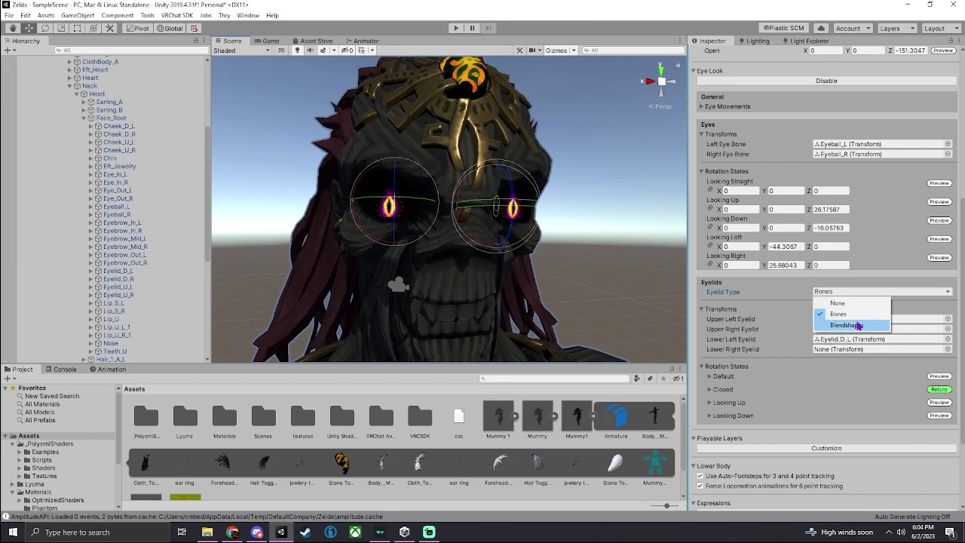
pyautogui.click(859, 324)
pyautogui.scroll(5, 102, 134)
pyautogui.click(57, 94)
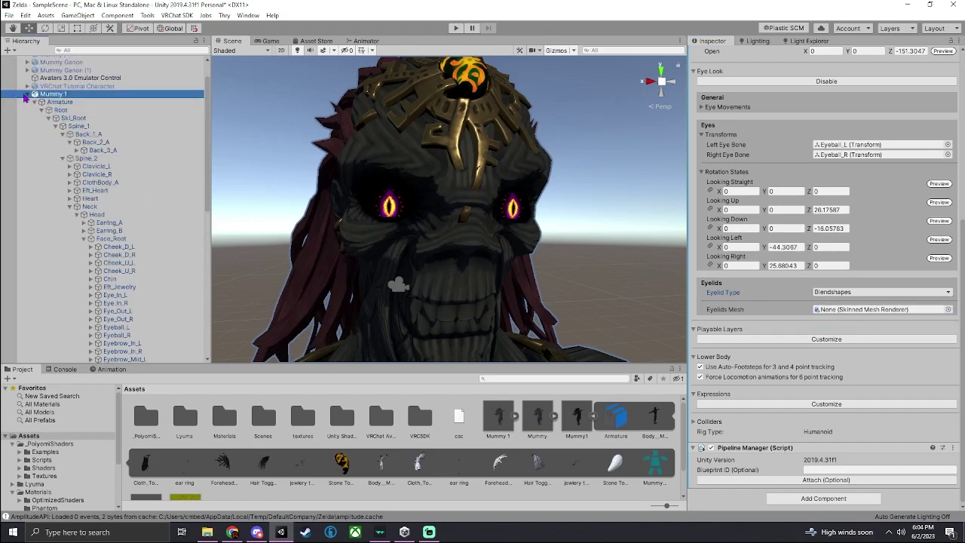
pyautogui.click(27, 93)
pyautogui.keyDown('alt'); pyautogui.click(27, 123); pyautogui.keyUp('alt')
pyautogui.click(34, 132)
pyautogui.moveTo(74, 140); pyautogui.dragTo(850, 312)
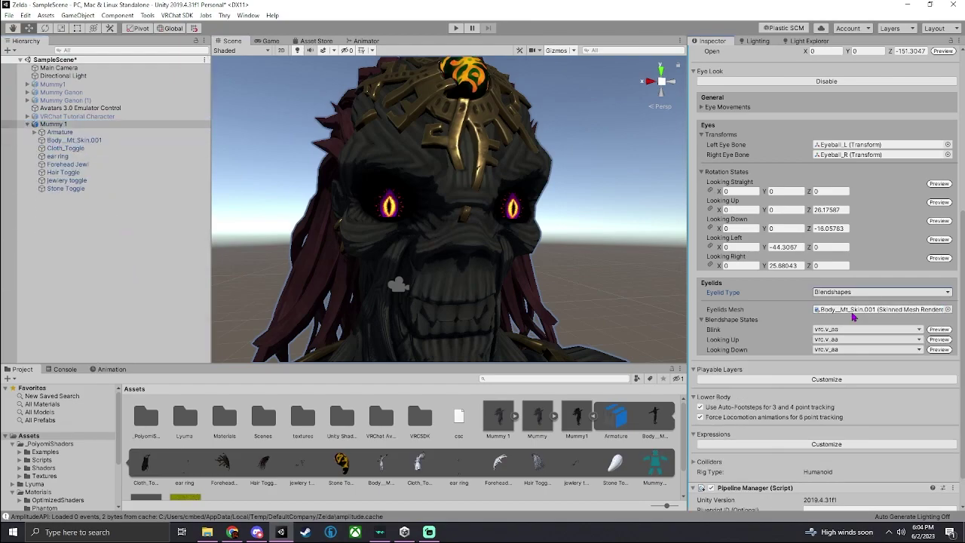
# Step: Set the Blink state to the Blink blendshape, and set Looking Up and Looking Down to -none-
pyautogui.click(863, 329)
pyautogui.click(860, 329)
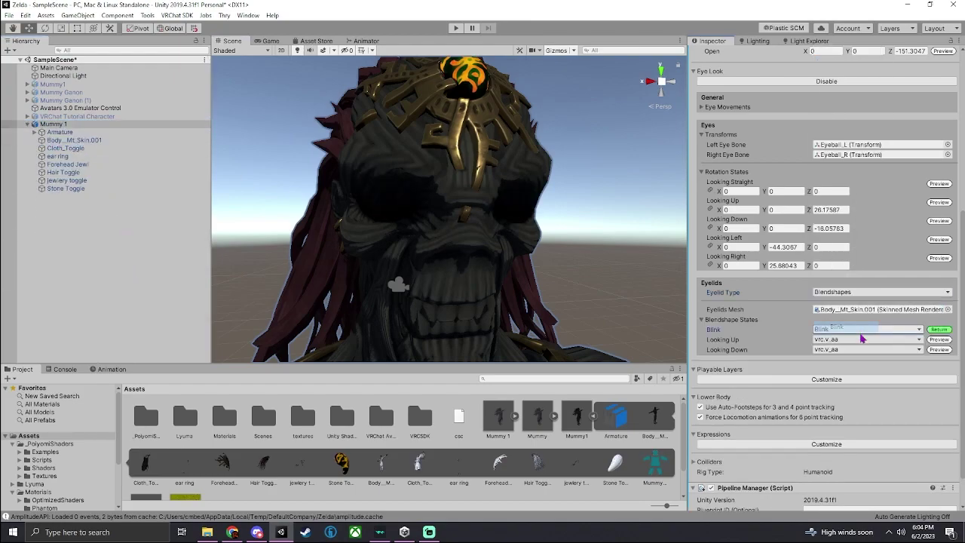
pyautogui.click(863, 339)
pyautogui.click(850, 65)
pyautogui.click(829, 349)
pyautogui.click(851, 62)
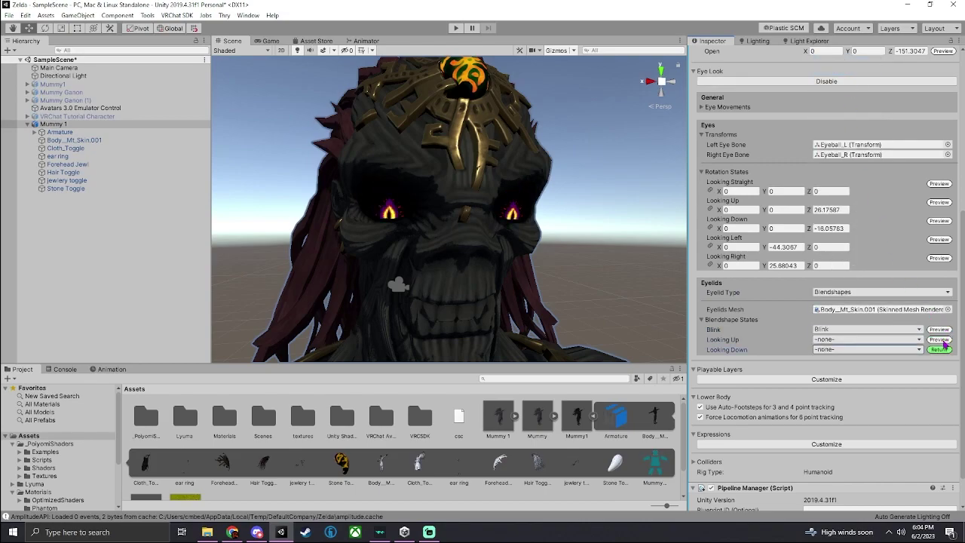
pyautogui.click(942, 349)
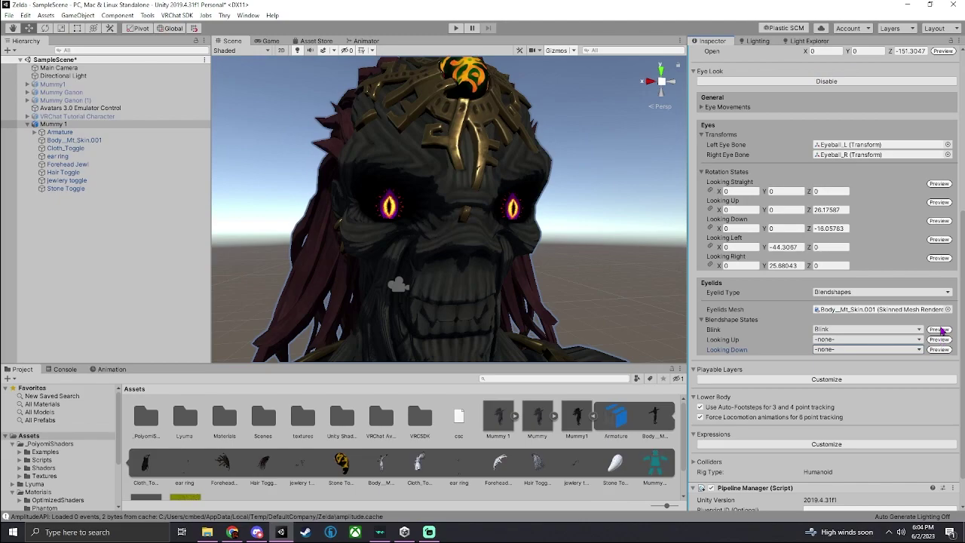
# Step: Preview the Blink blendshape repeatedly to check that the avatar's eyes close and open
pyautogui.click(941, 330)
pyautogui.click(941, 330)
pyautogui.click(941, 330)
pyautogui.click(941, 330)
pyautogui.click(942, 330)
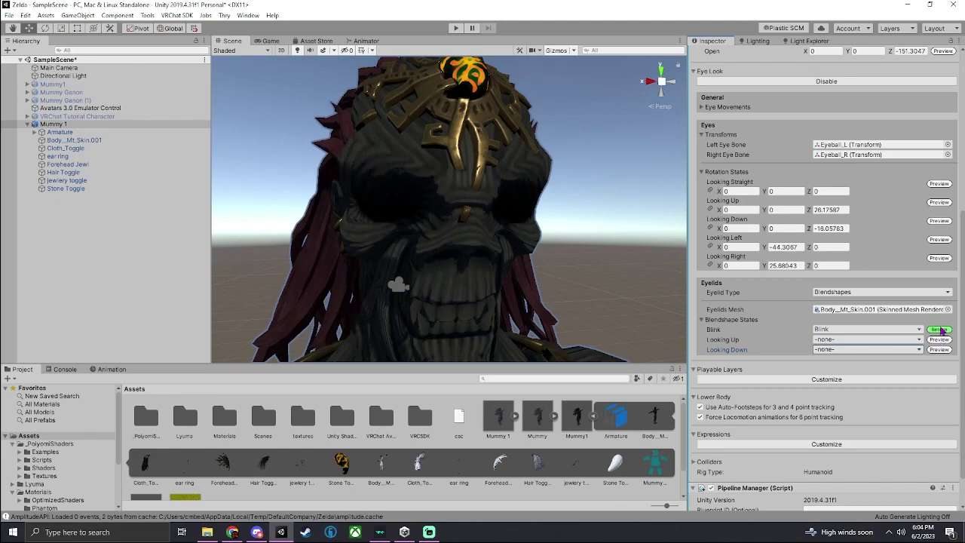
pyautogui.click(940, 329)
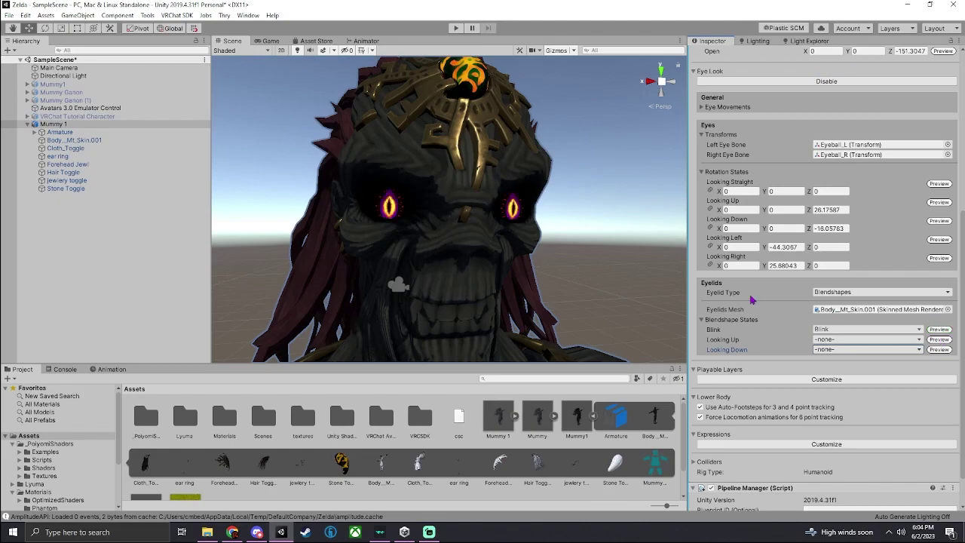
# Step: Open Mummy 1's View Position for editing and view the whole avatar from an angle
pyautogui.scroll(-2, 742, 293)
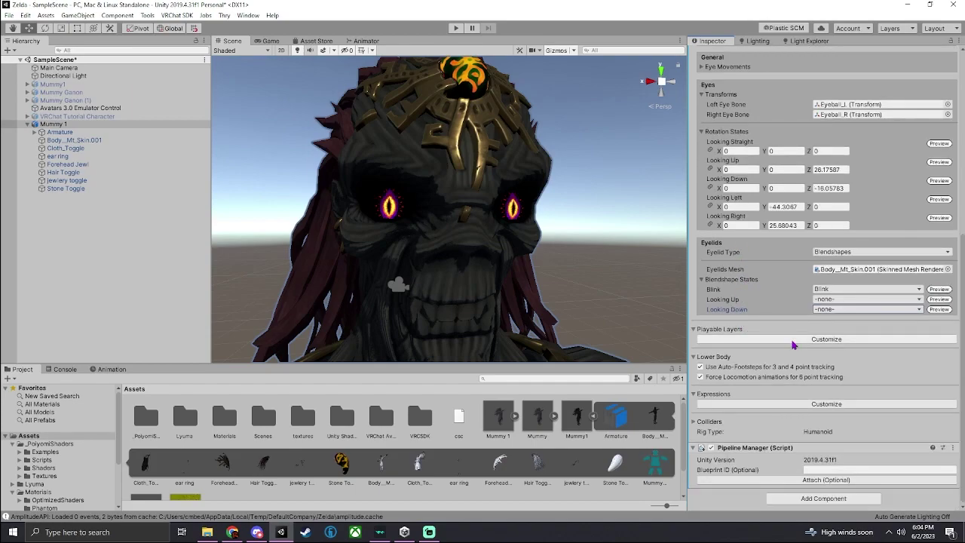
pyautogui.scroll(-5, 581, 252)
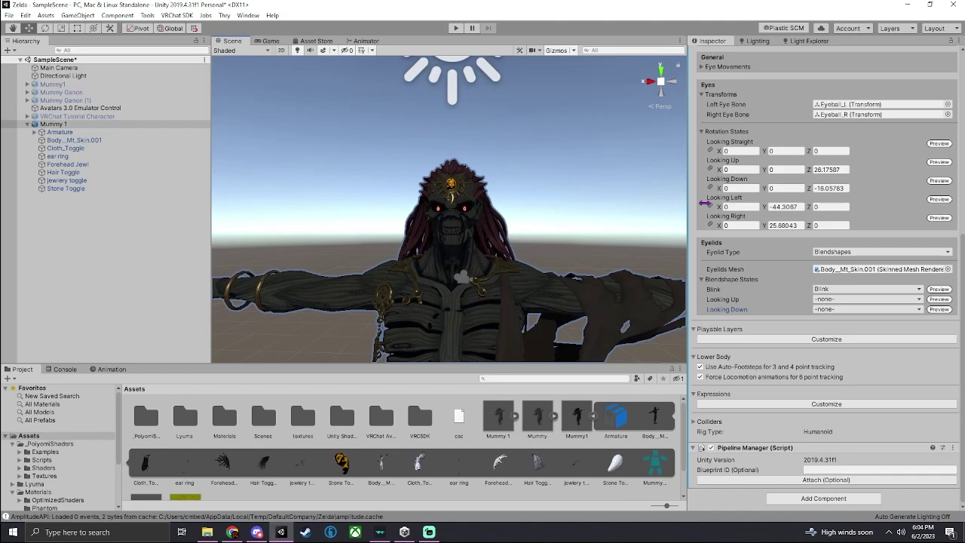
pyautogui.scroll(6, 812, 221)
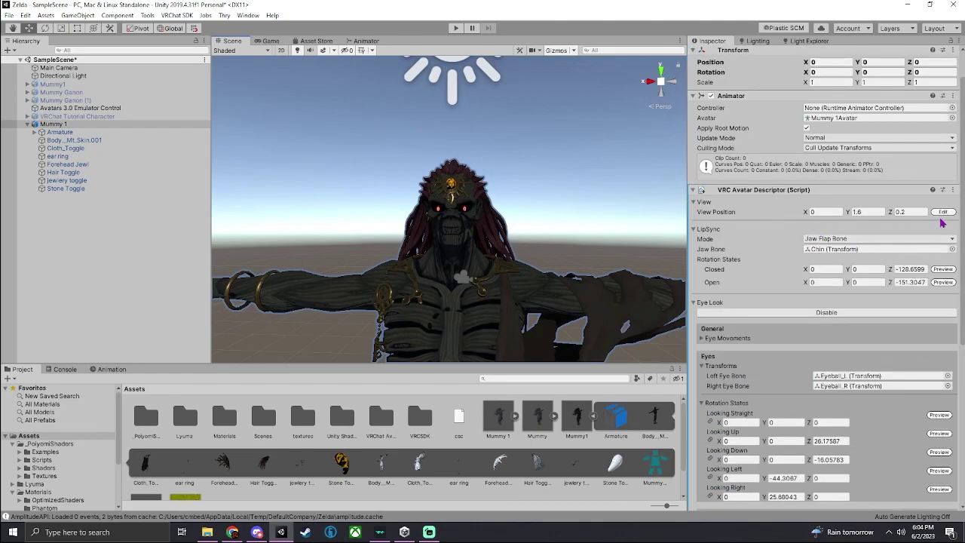
pyautogui.click(943, 212)
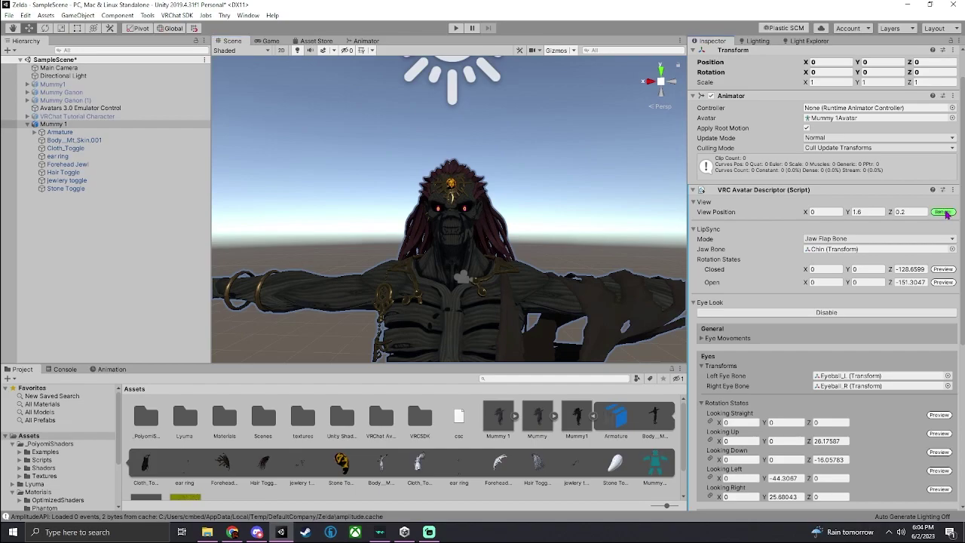
pyautogui.moveTo(539, 134); pyautogui.dragTo(498, 160, button='right')
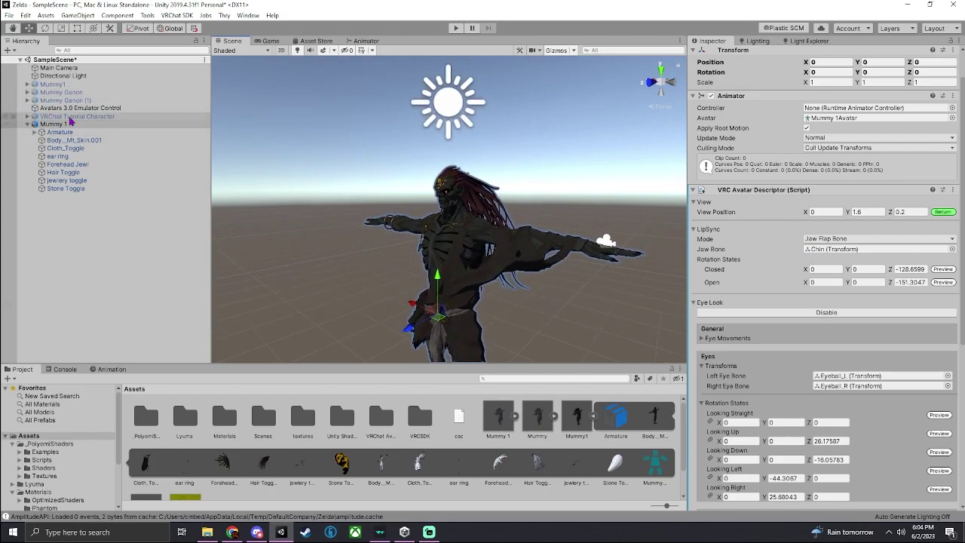
# Step: Select the Mummy Ganon avatar and toggle its visibility on and off to compare it with Mummy 1
pyautogui.click(65, 93)
pyautogui.scroll(1, 753, 90)
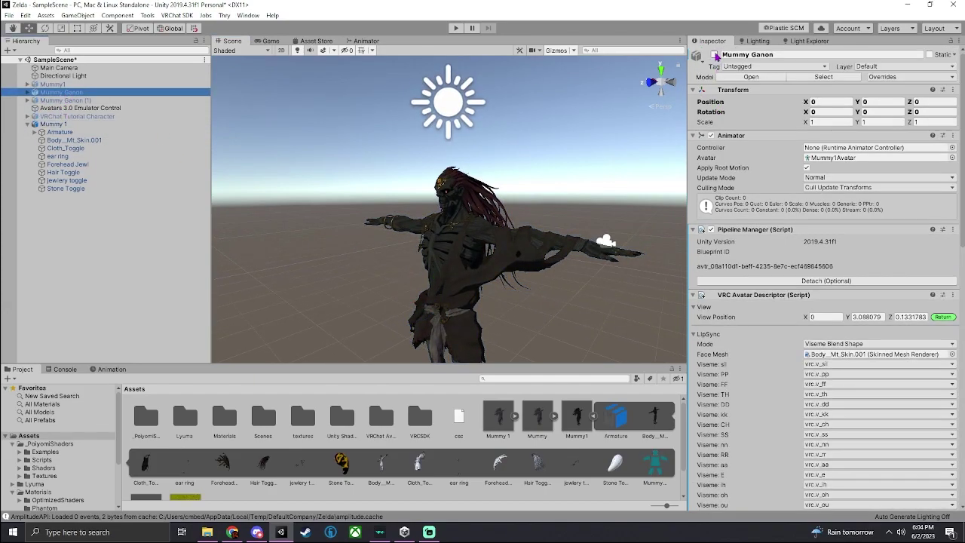
pyautogui.click(715, 55)
pyautogui.click(715, 55)
pyautogui.click(714, 55)
pyautogui.click(714, 55)
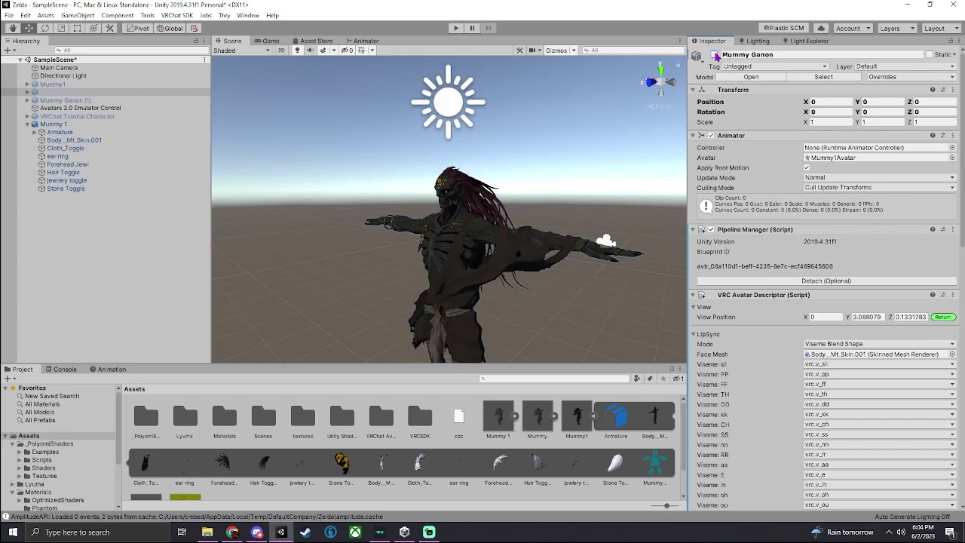
# Step: Select Mummy 1 and raise its avatar descriptor view position to eye level, at Y about 3.087
pyautogui.moveTo(479, 153); pyautogui.dragTo(390, 152, button='right')
pyautogui.click(79, 125)
pyautogui.scroll(3, 453, 136)
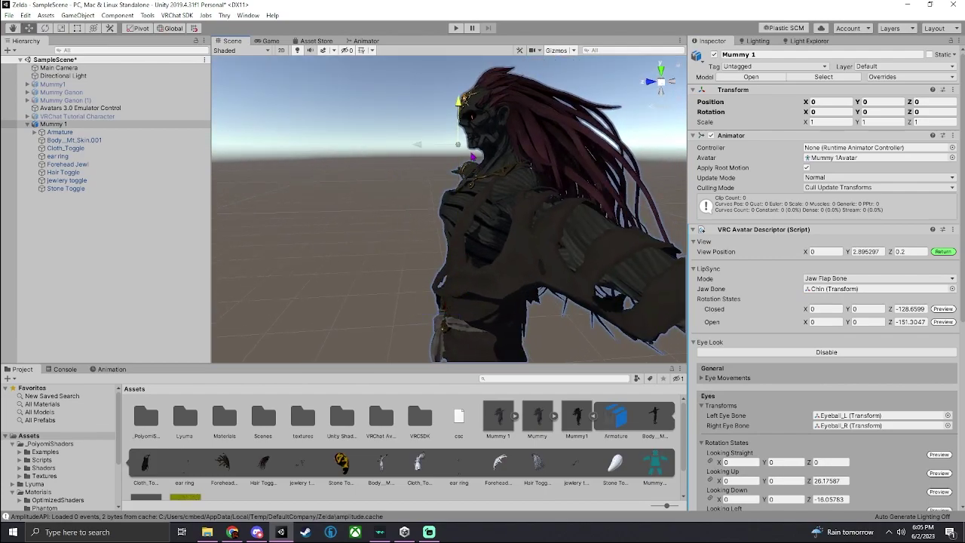
pyautogui.press('w')
pyautogui.moveTo(482, 171); pyautogui.dragTo(474, 128, button='right')
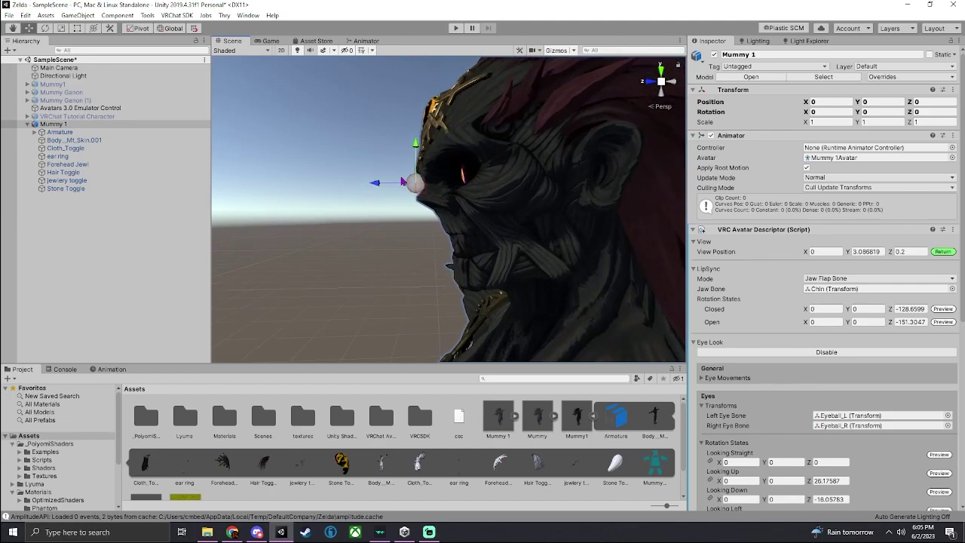
pyautogui.press('s')
pyautogui.moveTo(442, 180); pyautogui.dragTo(567, 186, button='right')
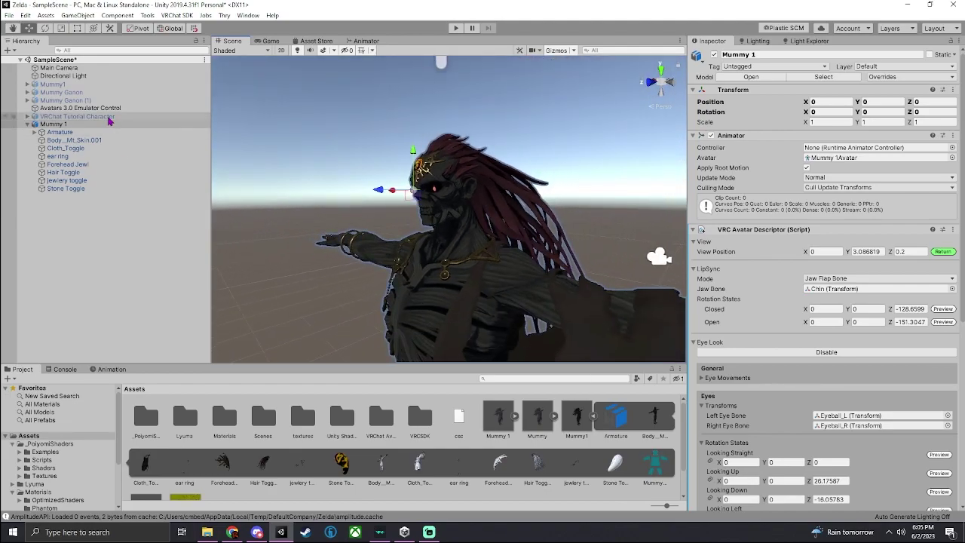
# Step: Enable the VRChat Tutorial Character in the scene and view its head beside Mummy 1's from the side
pyautogui.click(133, 118)
pyautogui.click(714, 55)
pyautogui.moveTo(634, 144); pyautogui.dragTo(400, 143, button='right')
# Step: Reselect Mummy 1 and move its view position back toward the eyes, to Z about 0.12
pyautogui.click(120, 129)
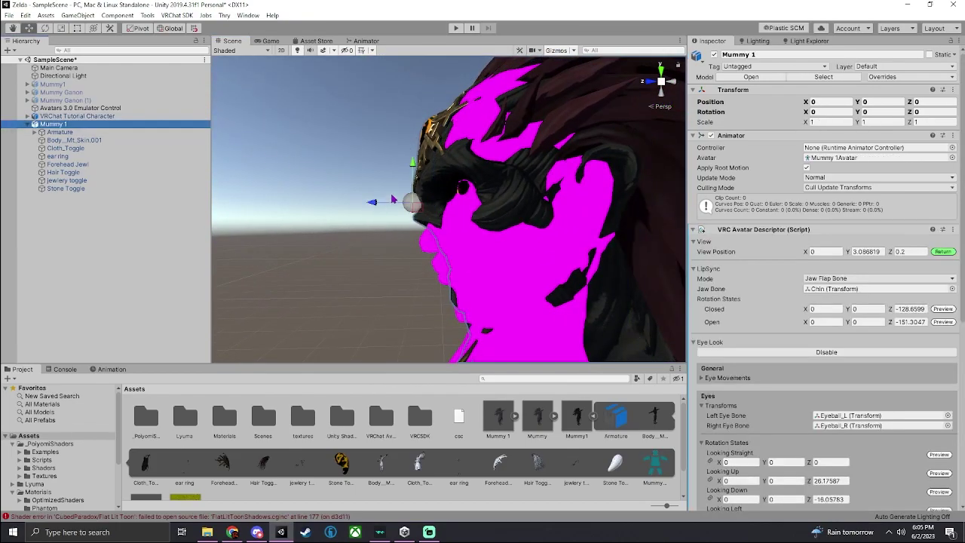
pyautogui.moveTo(373, 202); pyautogui.dragTo(411, 201)
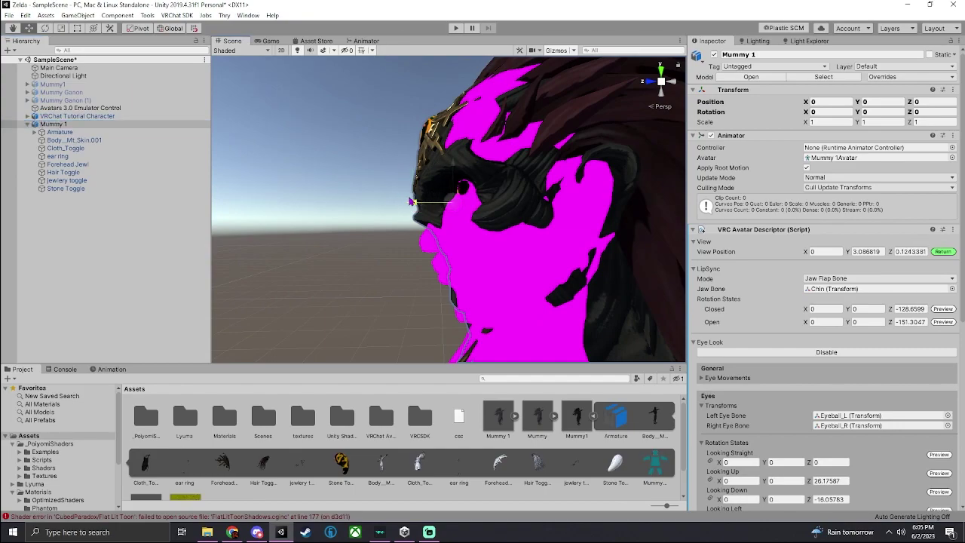
pyautogui.moveTo(362, 159); pyautogui.dragTo(462, 209, button='right')
# Step: Hide the VRChat Tutorial Character and view the whole Mummy 1 avatar
pyautogui.click(462, 208)
pyautogui.click(711, 60)
pyautogui.moveTo(655, 248); pyautogui.dragTo(651, 184, button='right')
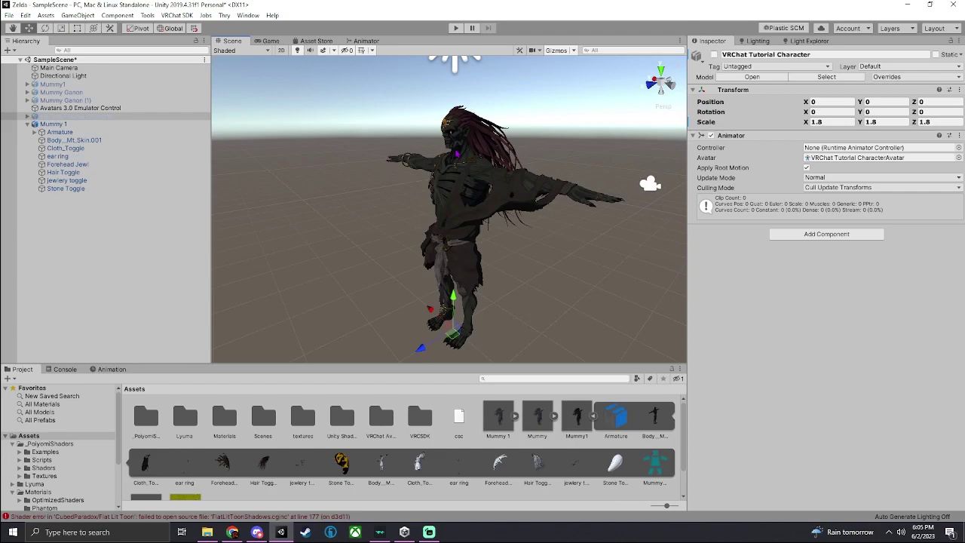
# Step: Open the humanoid rig configuration of the Mummy 1 model, saving the modified SampleScene
pyautogui.click(83, 132)
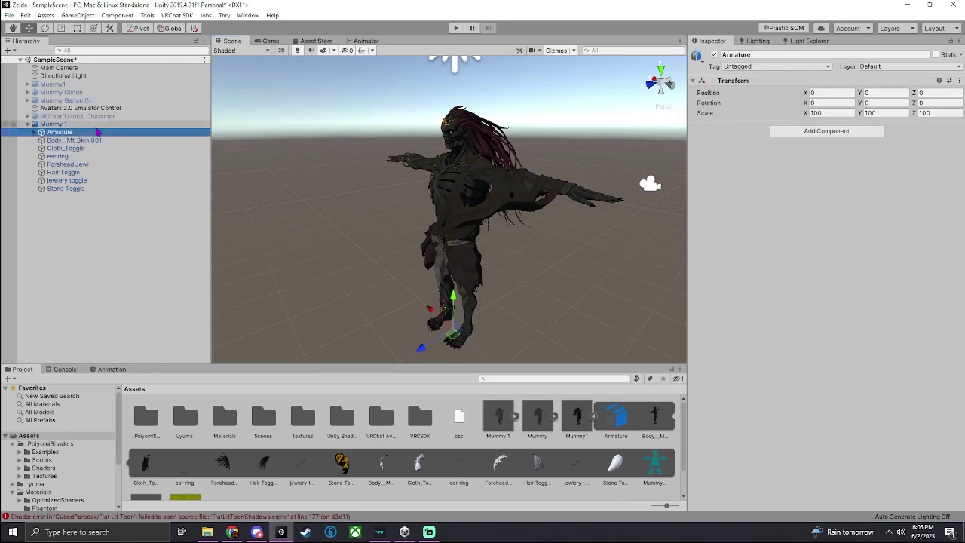
pyautogui.click(95, 125)
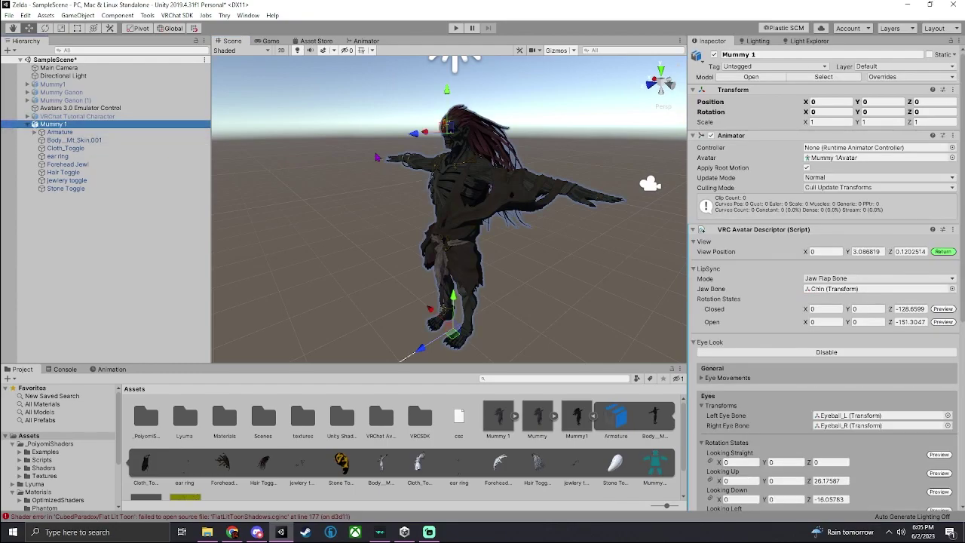
pyautogui.click(802, 78)
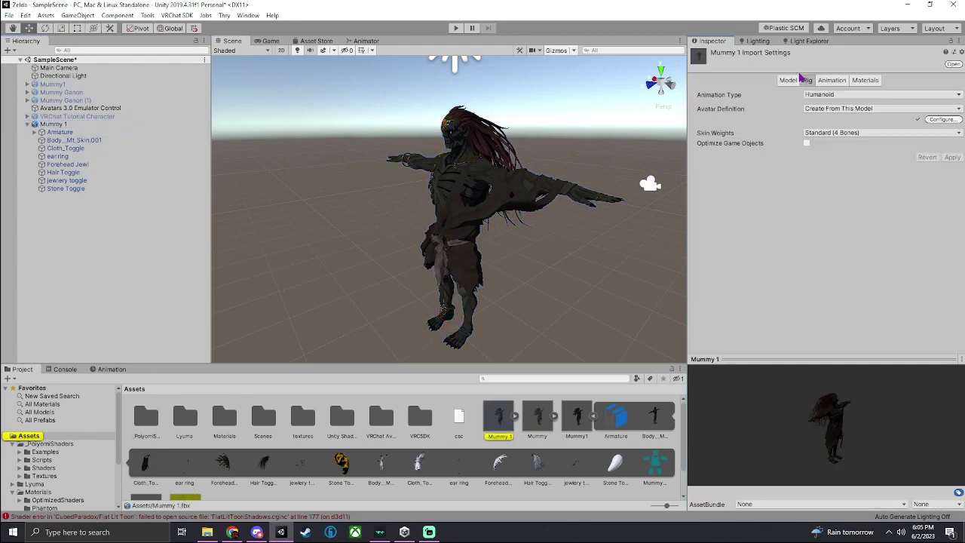
pyautogui.moveTo(636, 115); pyautogui.dragTo(382, 201, button='right')
pyautogui.click(941, 119)
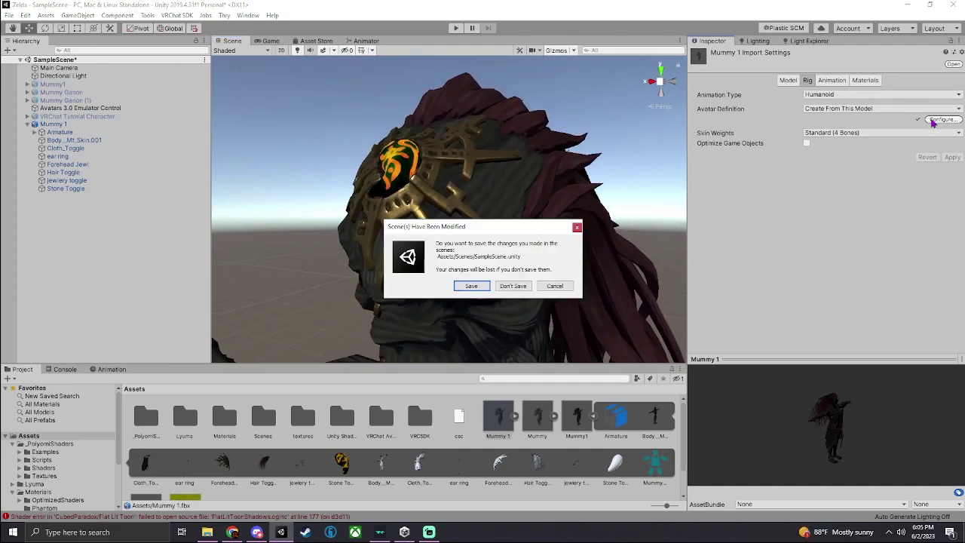
pyautogui.click(467, 287)
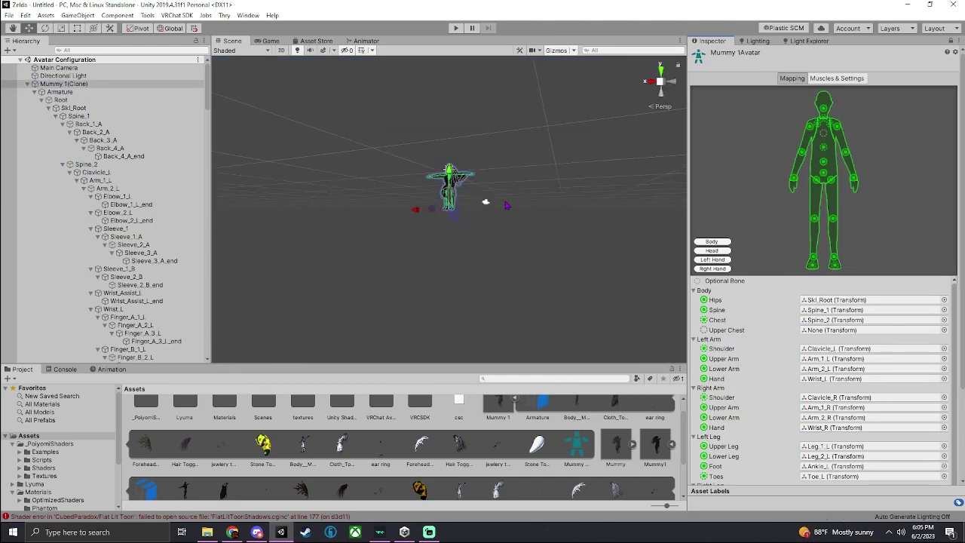
# Step: Inspect the foot bones of the Mummy 1 clone, try moving the model upward, and undo the move
pyautogui.scroll(8, 506, 202)
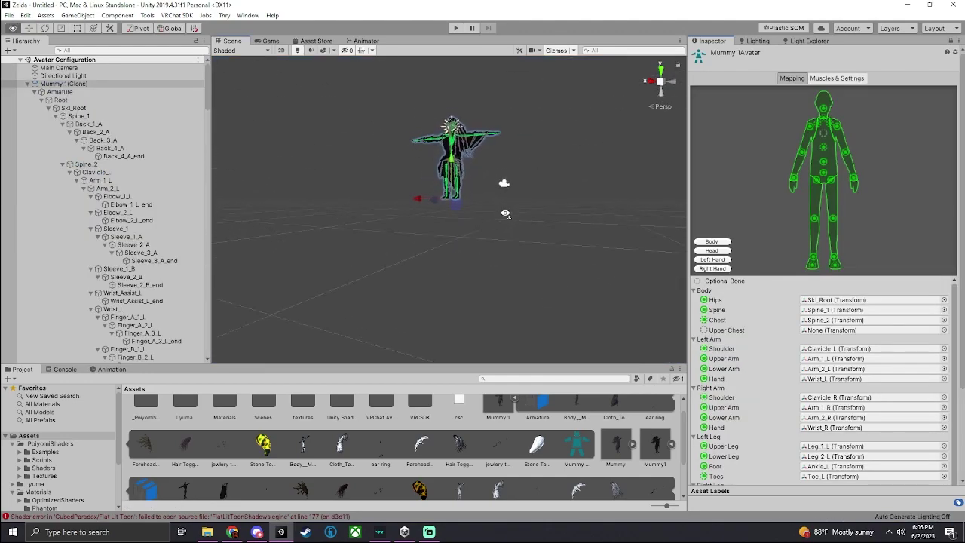
pyautogui.scroll(10, 506, 217)
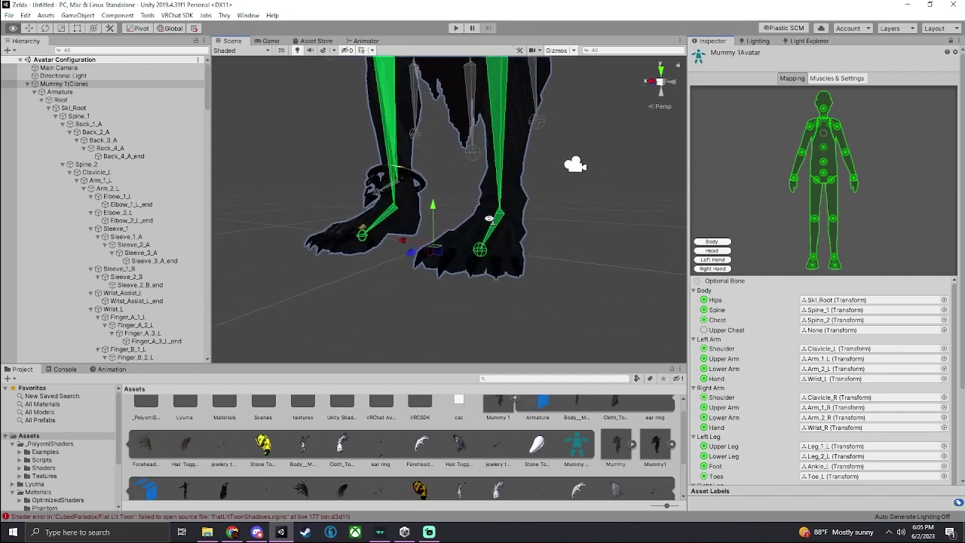
pyautogui.scroll(-10, 408, 215)
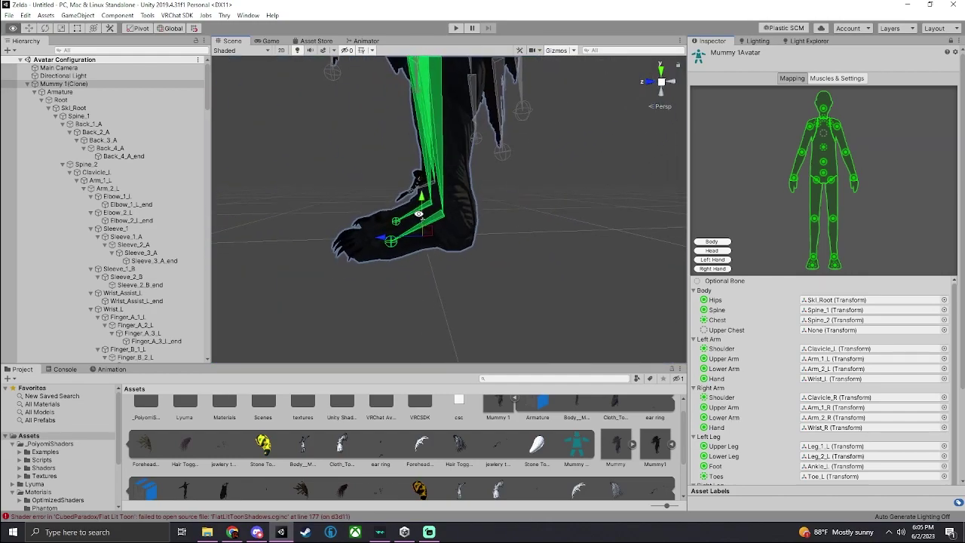
pyautogui.keyDown('alt'); pyautogui.moveTo(409, 203); pyautogui.dragTo(561, 160); pyautogui.keyUp('alt')
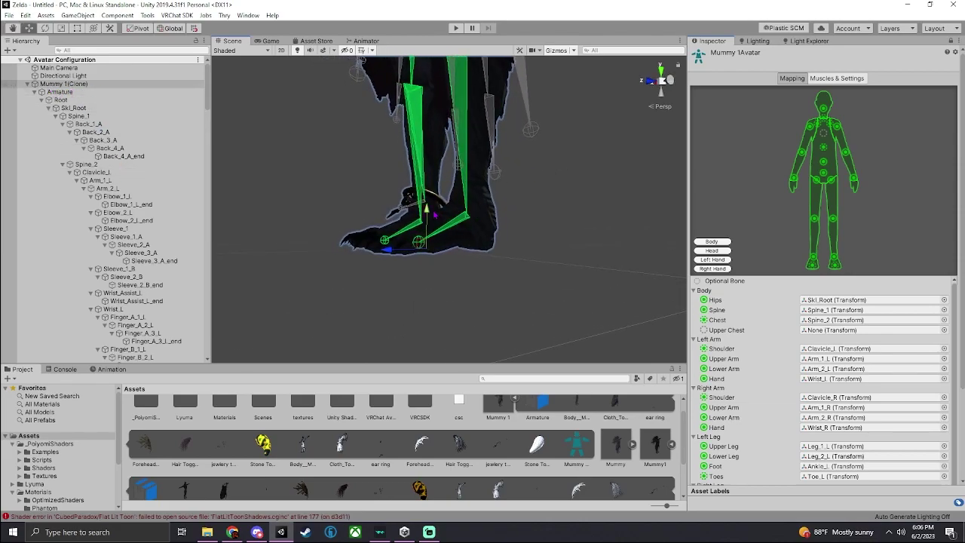
pyautogui.moveTo(428, 212); pyautogui.dragTo(426, 201)
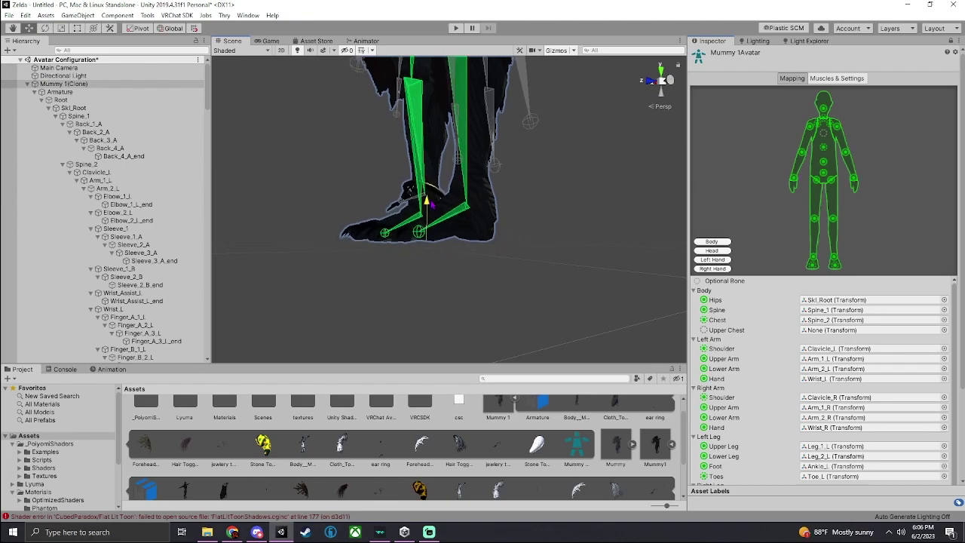
pyautogui.hotkey('ctrl', 'z')
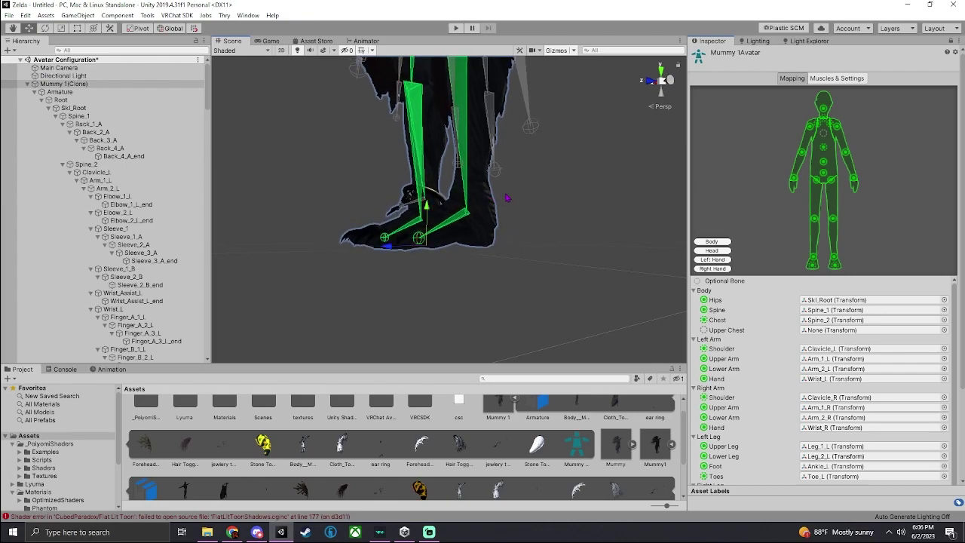
pyautogui.keyDown('alt'); pyautogui.moveTo(532, 191); pyautogui.dragTo(512, 259); pyautogui.keyUp('alt')
# Step: Finish the avatar configuration and return to SampleScene
pyautogui.scroll(-3, 909, 256)
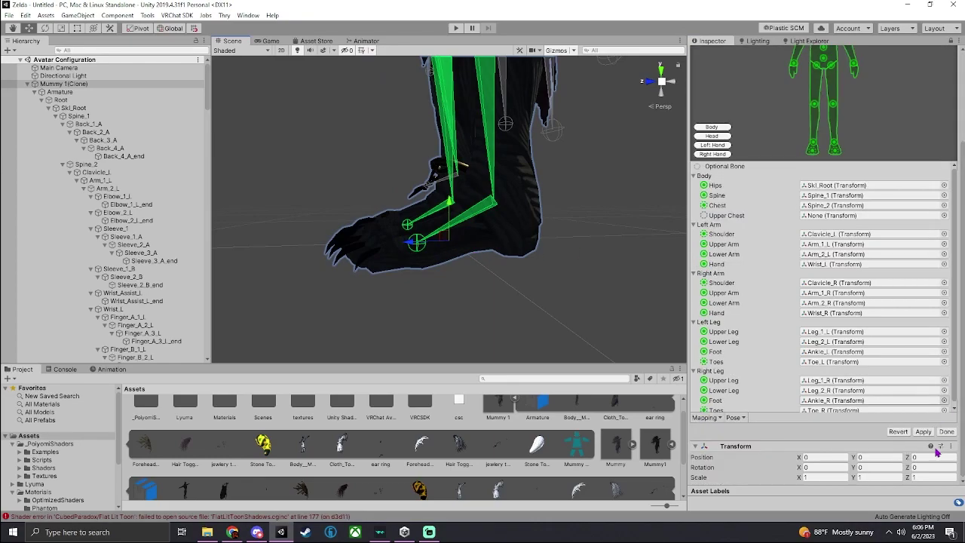
pyautogui.click(947, 432)
pyautogui.click(506, 287)
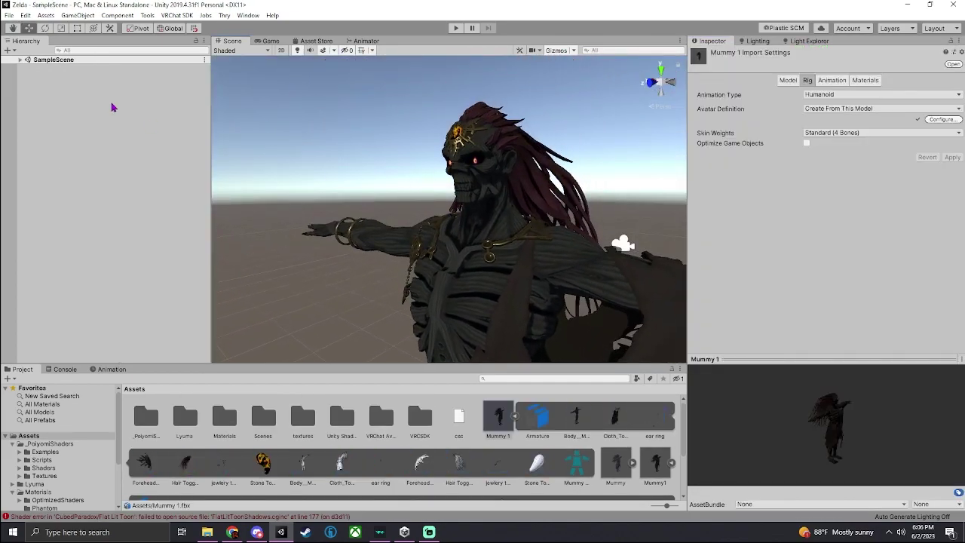
# Step: Auto-fix Mummy 1's Read/Write and blendshape normals errors in the VRChat SDK builder and review the remaining performance entries
pyautogui.click(163, 16)
pyautogui.click(170, 42)
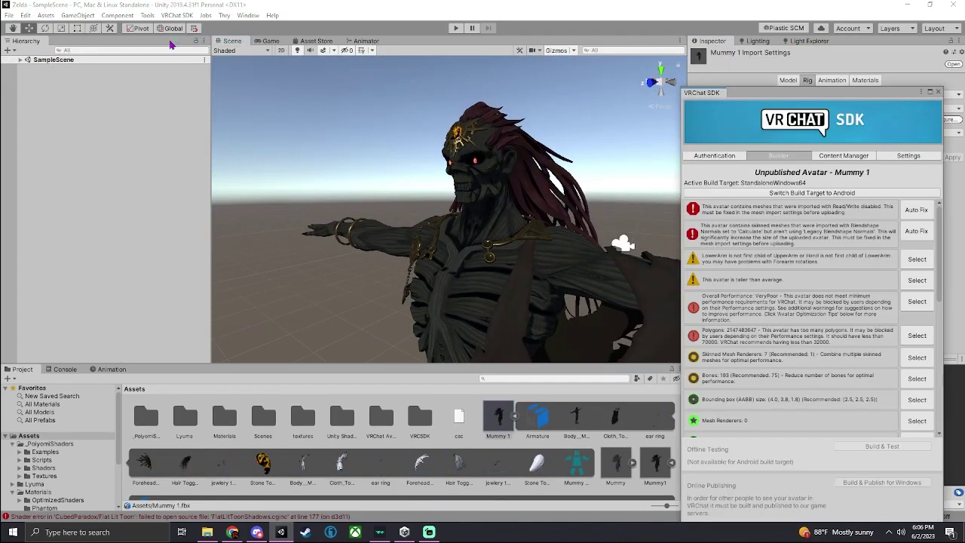
pyautogui.click(911, 215)
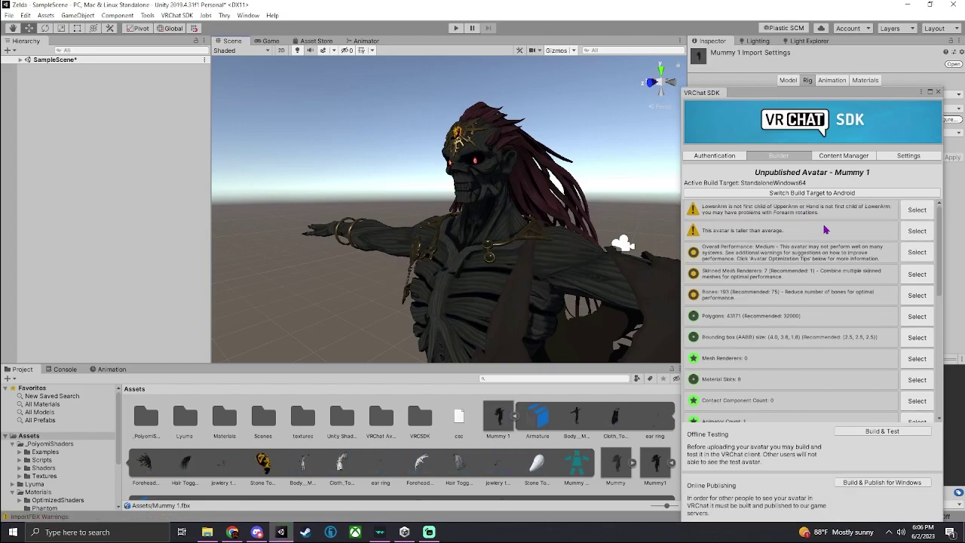
pyautogui.scroll(-10, 783, 293)
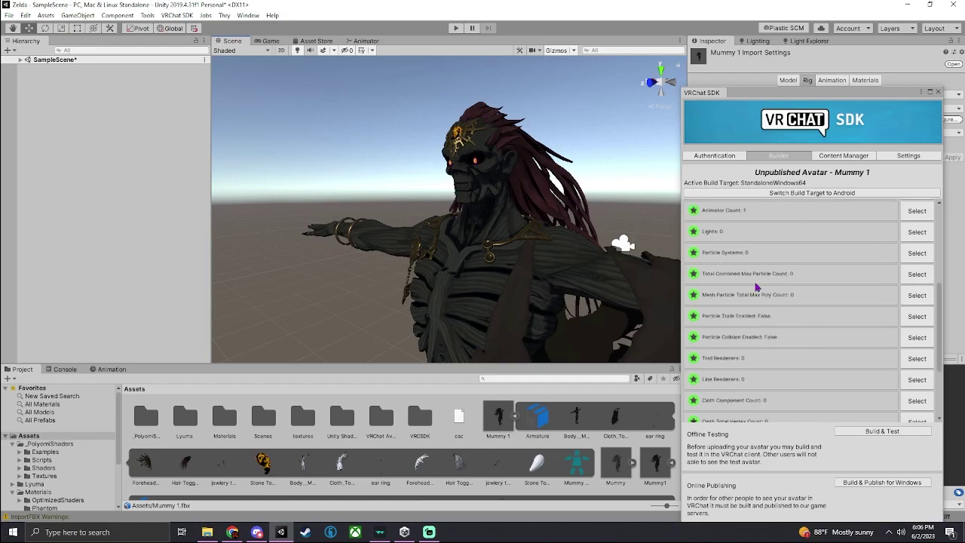
pyautogui.scroll(10, 735, 331)
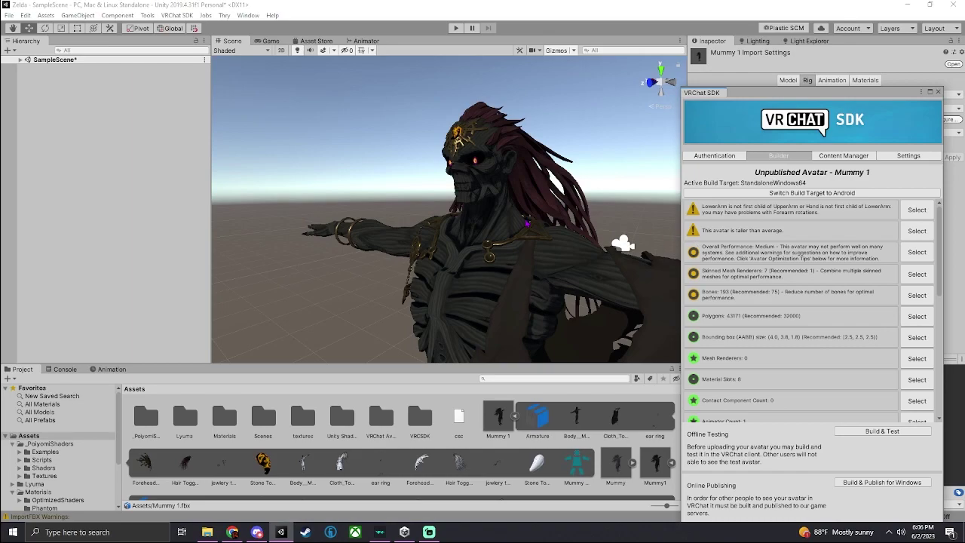
# Step: Add the VRChat Avatar Height Chart asset to SampleScene and view it together with Mummy 1
pyautogui.scroll(-10, 420, 247)
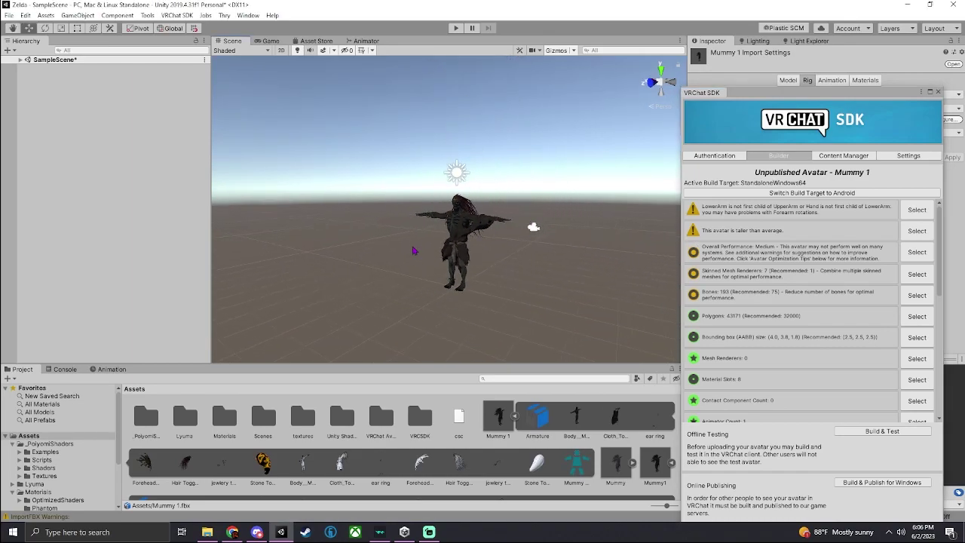
pyautogui.click(19, 59)
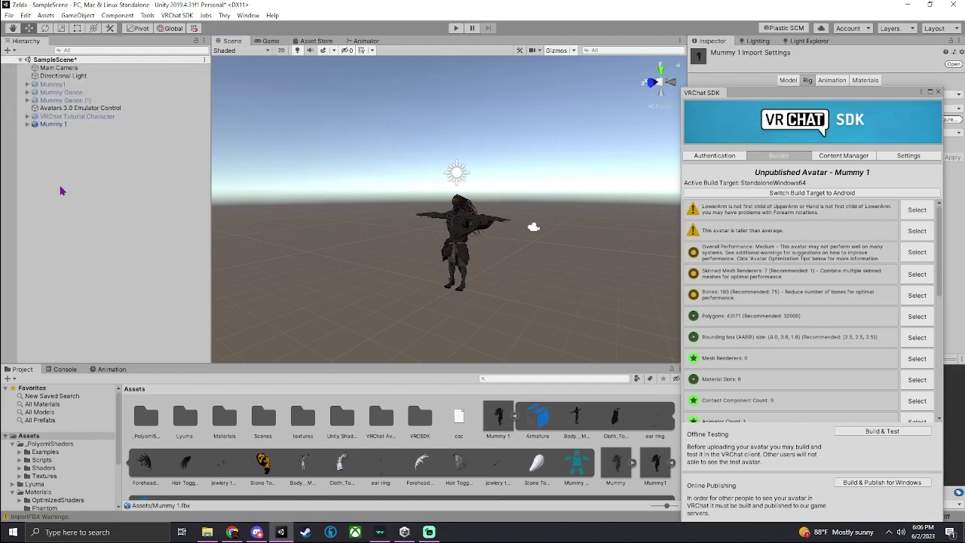
pyautogui.scroll(-3, 55, 463)
pyautogui.click(58, 467)
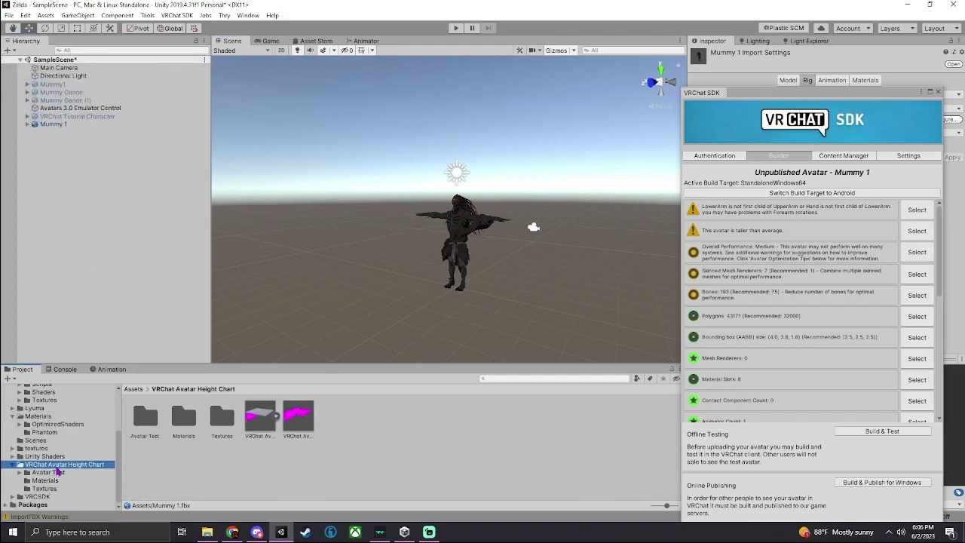
pyautogui.moveTo(261, 428); pyautogui.dragTo(135, 248)
pyautogui.scroll(5, 409, 198)
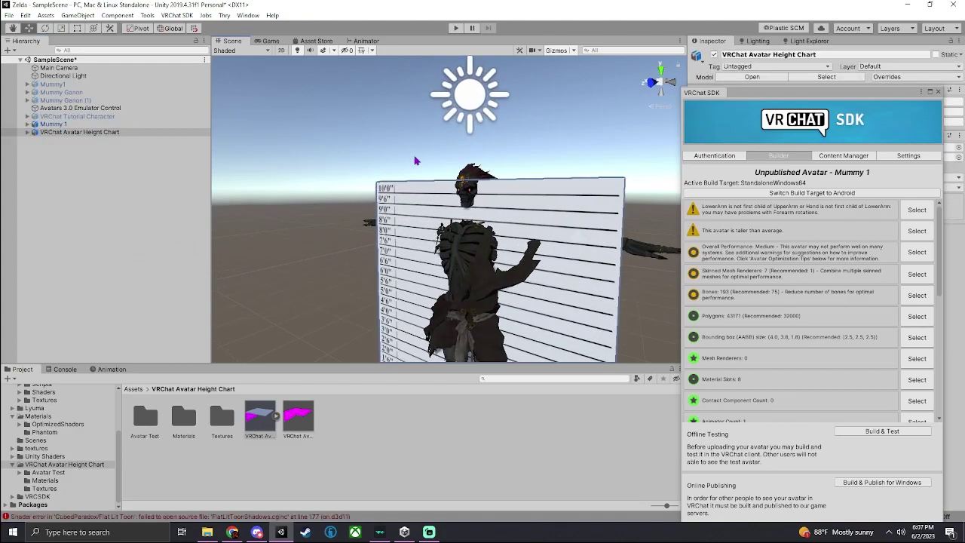
pyautogui.scroll(-6, 449, 165)
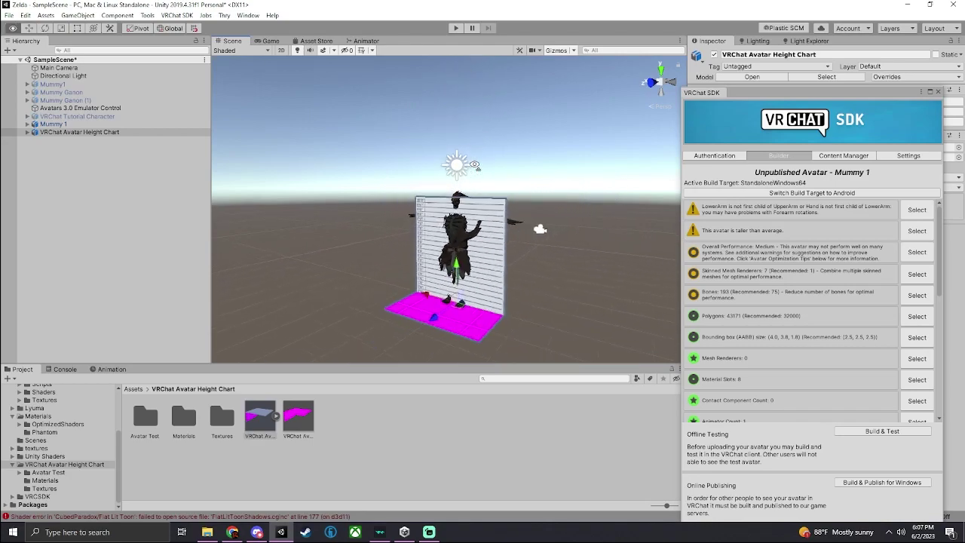
# Step: Set Mummy 1's scale to 5 on the X, Y and Z axes
pyautogui.click(75, 124)
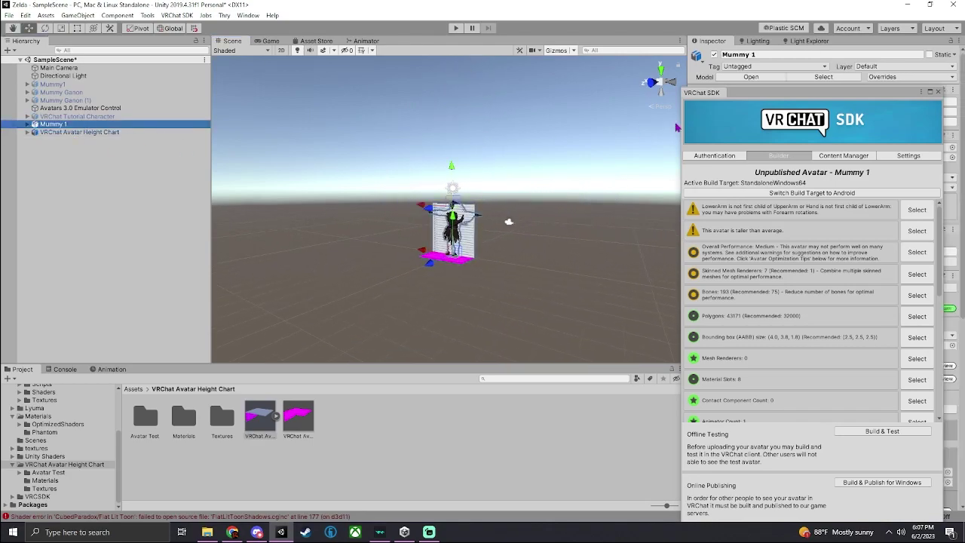
pyautogui.click(829, 122)
pyautogui.write('5')
pyautogui.press('Tab')
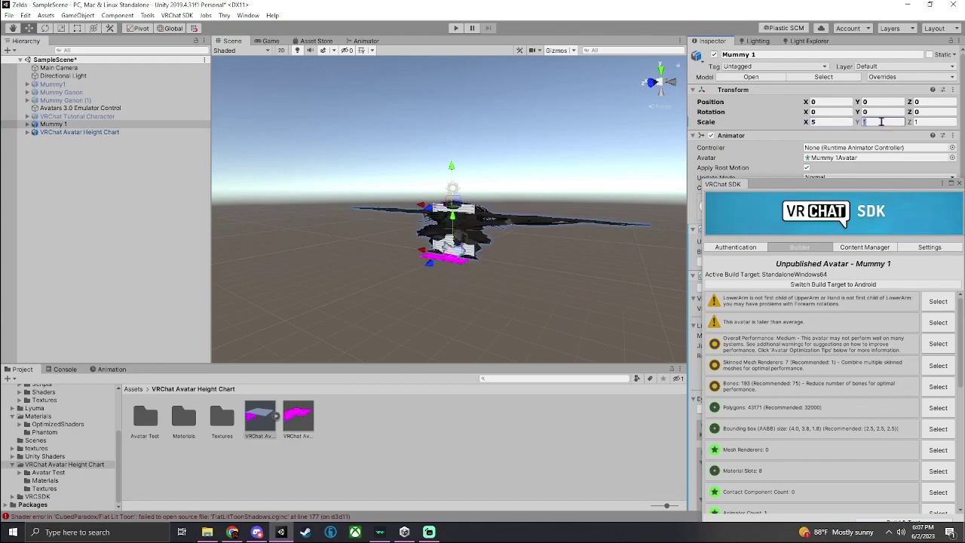
pyautogui.write('5')
pyautogui.press('Tab')
pyautogui.write('5')
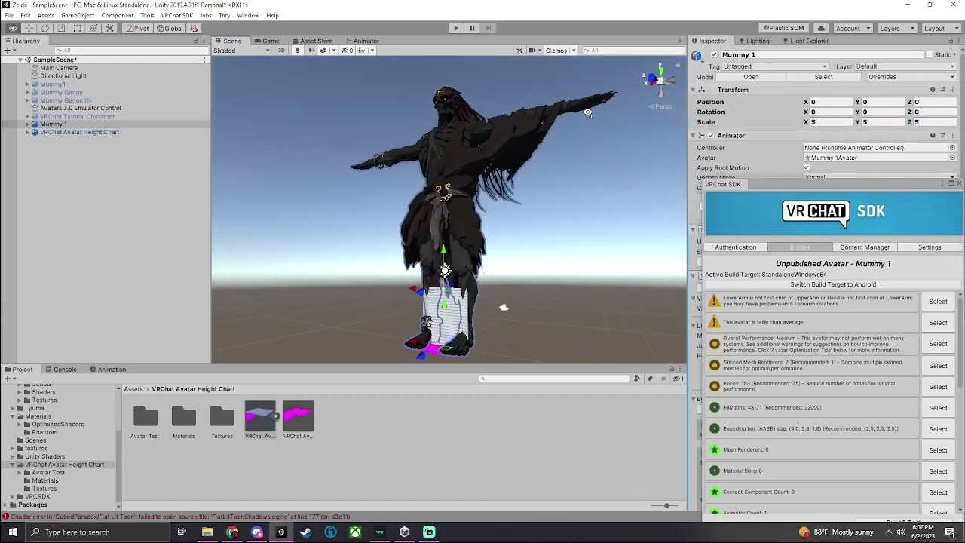
# Step: Undo the scale changes made to Mummy 1 on all three axes
pyautogui.hotkey('ctrl', 'z')
pyautogui.hotkey('ctrl', 'z')
pyautogui.hotkey('ctrl', 'z')
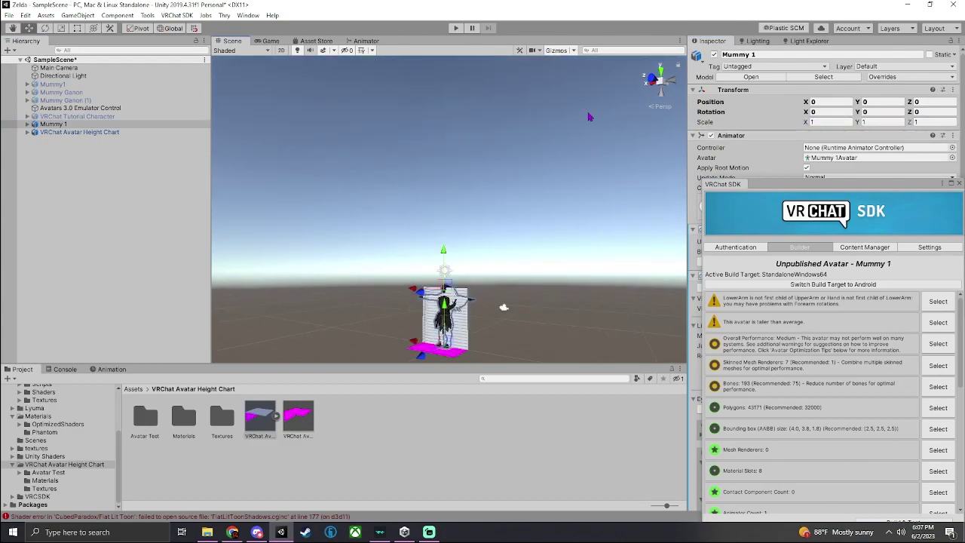
# Step: Compare Mummy 1's height with the height chart up close, and reposition the VRChat SDK window
pyautogui.moveTo(538, 162); pyautogui.dragTo(531, 227, button='right')
pyautogui.press('w')
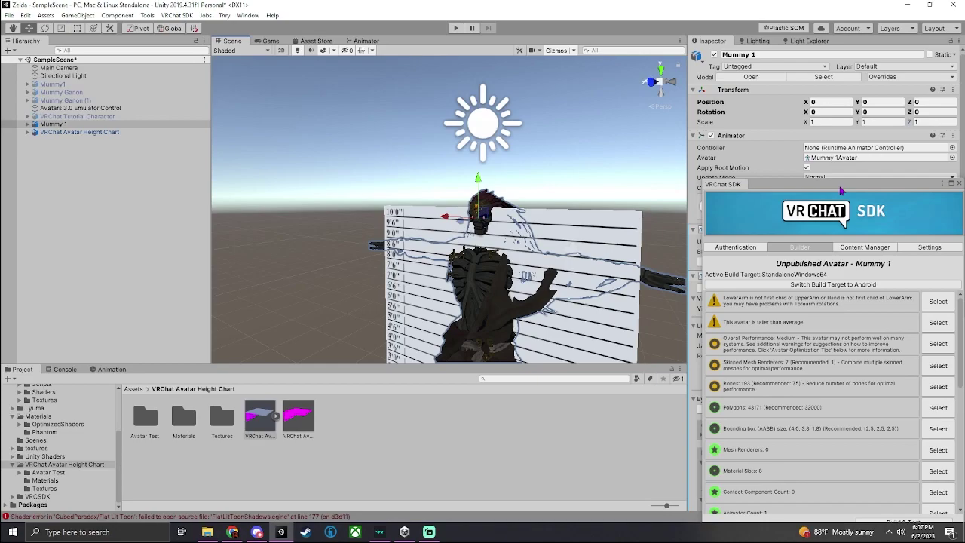
pyautogui.moveTo(558, 212); pyautogui.dragTo(574, 224, button='right')
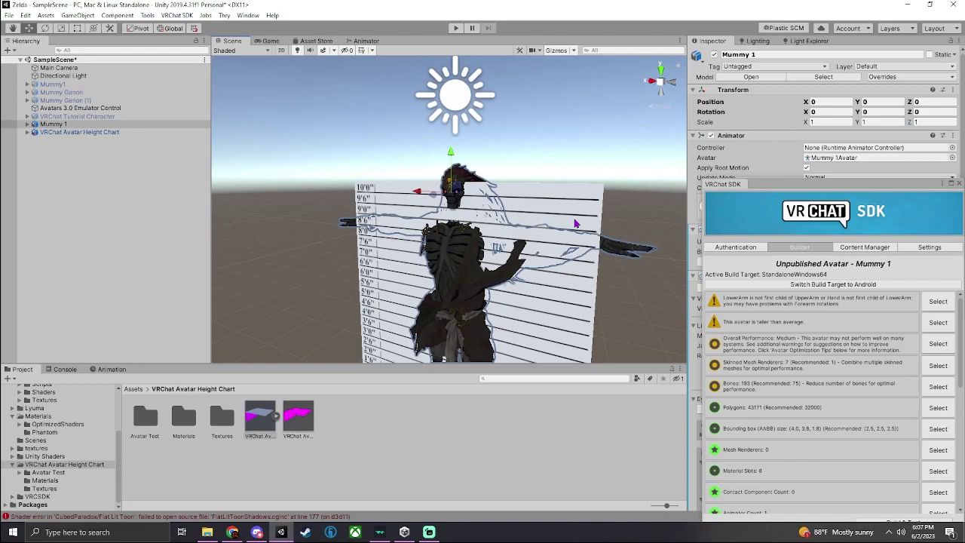
pyautogui.moveTo(836, 188); pyautogui.dragTo(708, 85)
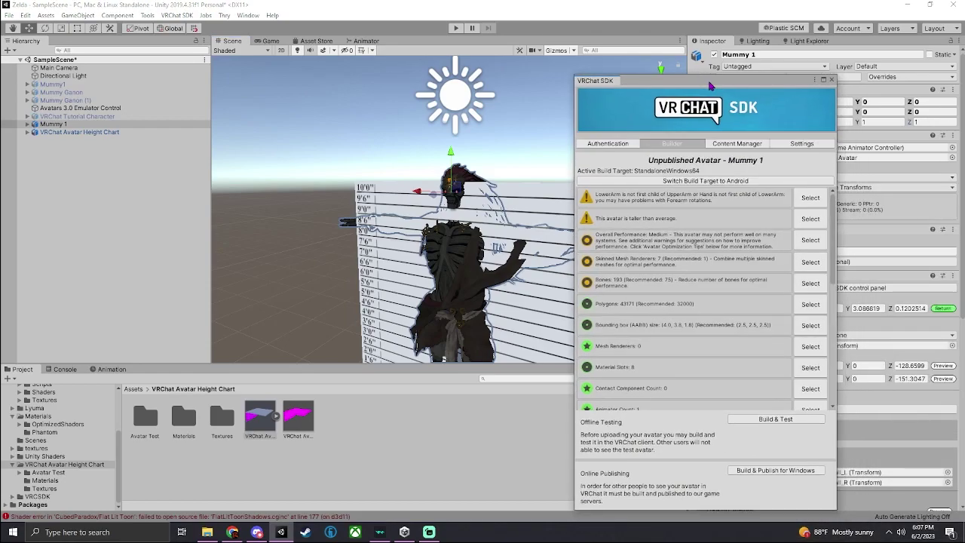
# Step: Build and publish Mummy 1 for Windows, and check the avatar in the running scene
pyautogui.scroll(-2, 642, 280)
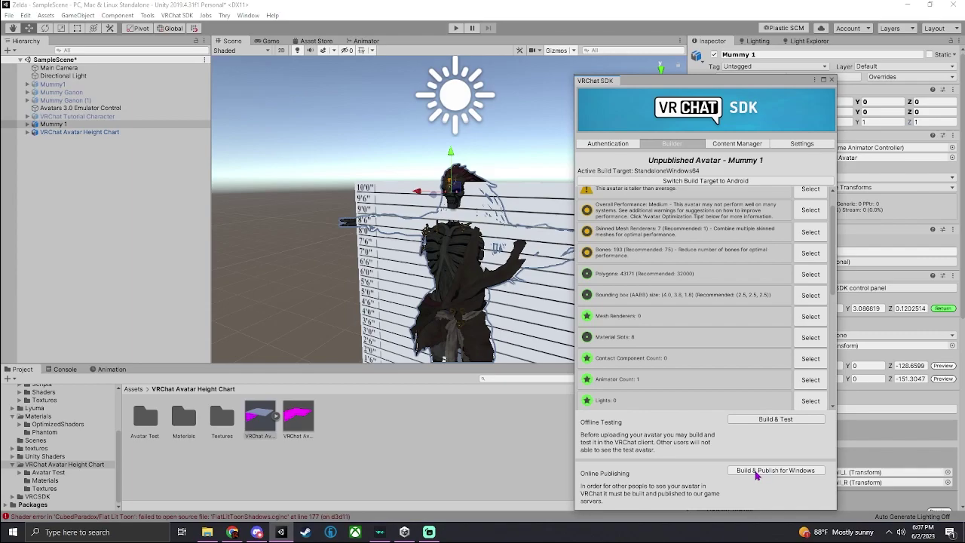
pyautogui.click(756, 474)
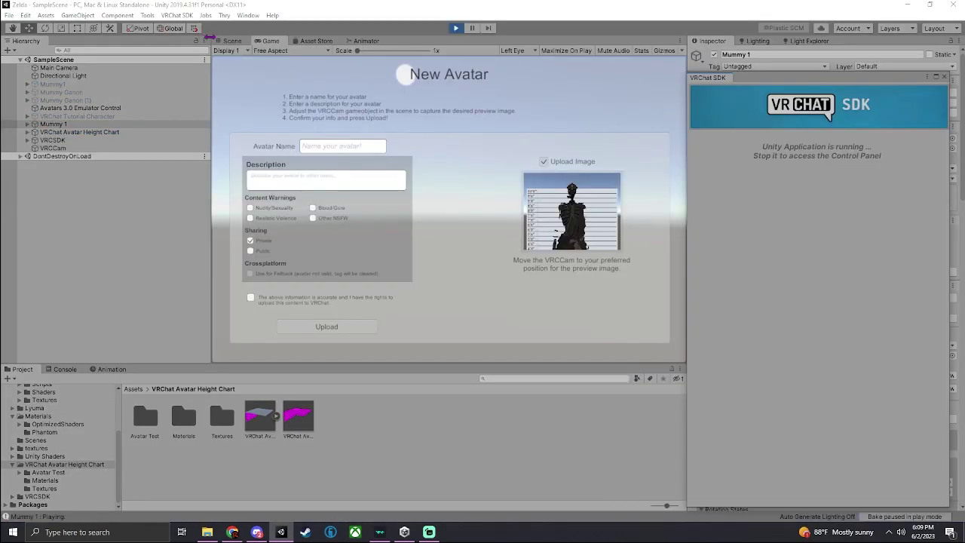
pyautogui.click(231, 40)
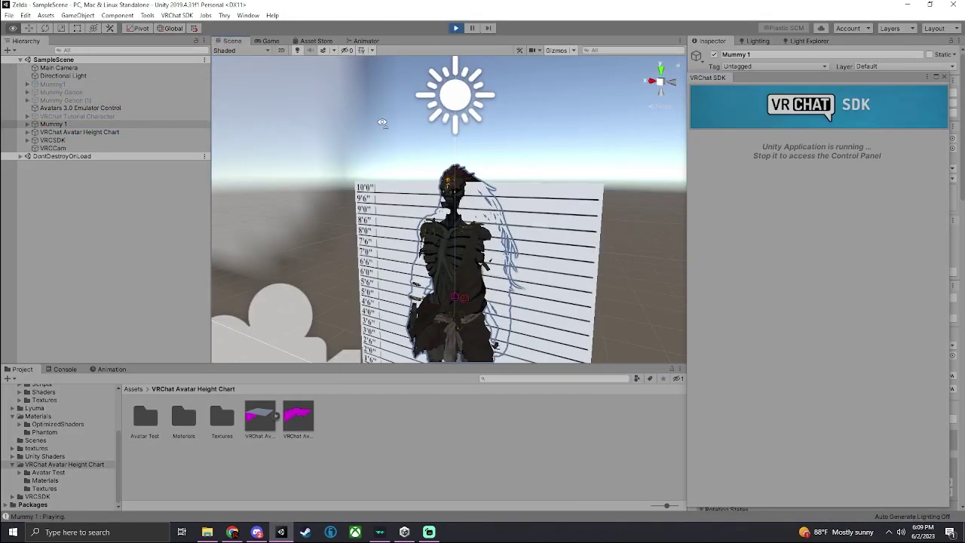
pyautogui.keyDown('alt'); pyautogui.moveTo(383, 122); pyautogui.dragTo(248, 201); pyautogui.keyUp('alt')
# Step: Deactivate the VRChat Avatar Height Chart in the running scene so it is out of the preview image
pyautogui.click(61, 148)
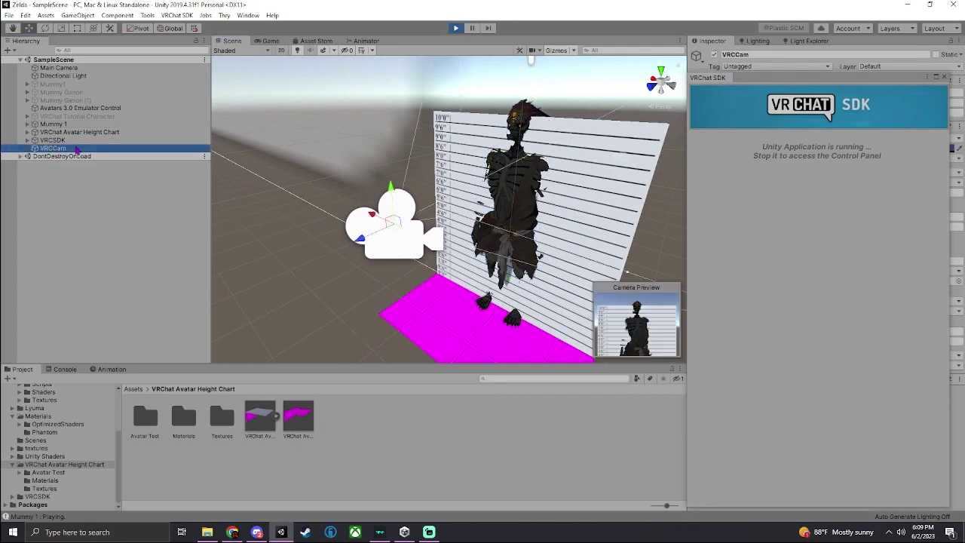
pyautogui.click(121, 132)
pyautogui.click(713, 54)
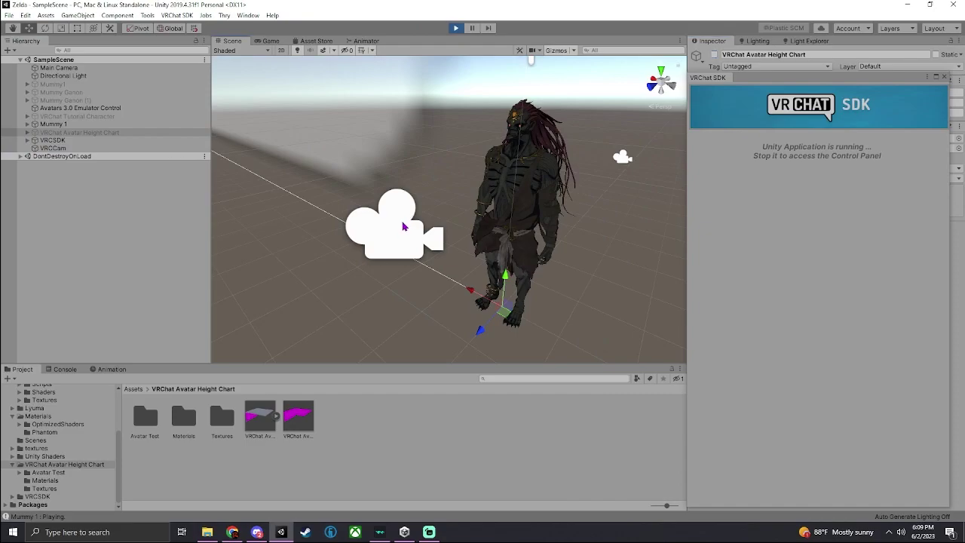
# Step: Frame VRCCam closely on the avatar's forehead and eyes by raising it to Y 3.142 and setting its field of view to 3.7
pyautogui.doubleClick(53, 148)
pyautogui.keyDown('alt'); pyautogui.moveTo(501, 107); pyautogui.dragTo(603, 115); pyautogui.keyUp('alt')
pyautogui.scroll(-3, 564, 113)
pyautogui.click(128, 107)
pyautogui.doubleClick(89, 148)
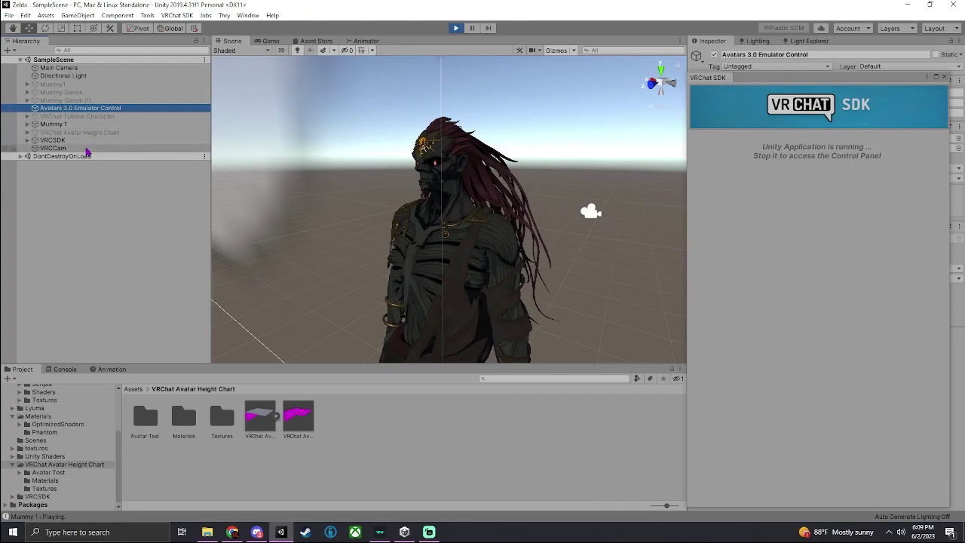
pyautogui.keyDown('alt'); pyautogui.moveTo(381, 166); pyautogui.dragTo(584, 222); pyautogui.keyUp('alt')
pyautogui.moveTo(791, 82); pyautogui.dragTo(216, 225)
pyautogui.moveTo(836, 194); pyautogui.dragTo(814, 196)
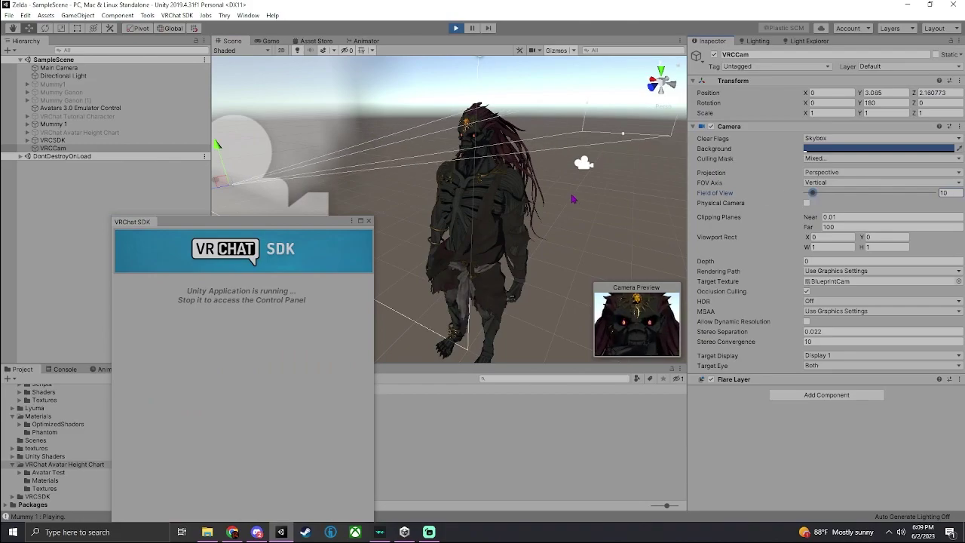
pyautogui.moveTo(217, 144); pyautogui.dragTo(221, 135)
pyautogui.moveTo(813, 193)
pyautogui.mouseDown()
pyautogui.moveTo(797, 193)
pyautogui.moveTo(808, 193)
pyautogui.mouseUp()
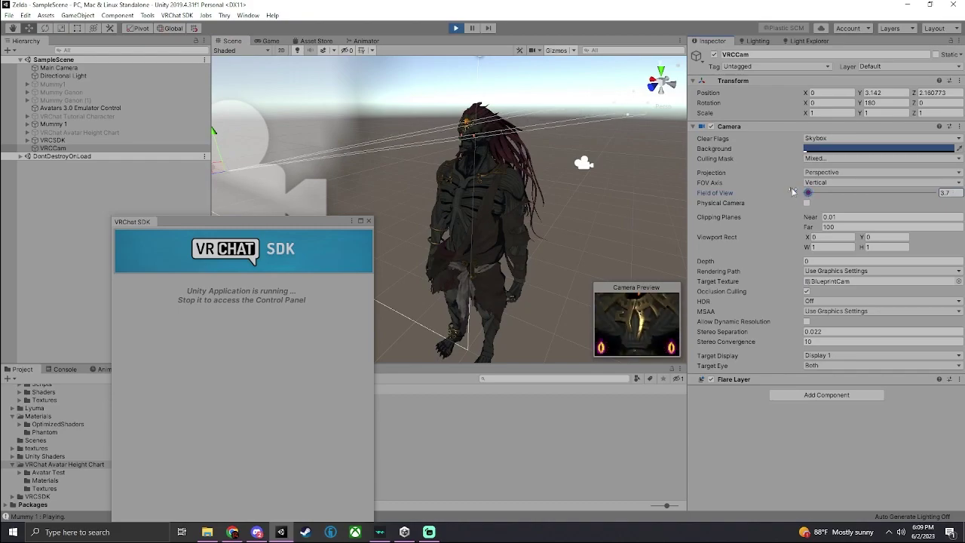
# Step: Enter "Ganon Test" as the avatar name in the New Avatar upload form, moving the VRChat SDK window clear of the form
pyautogui.click(270, 41)
pyautogui.moveTo(298, 226); pyautogui.dragTo(170, 212)
pyautogui.click(349, 147)
pyautogui.write('FGa')
pyautogui.press('BackSpace')
pyautogui.press('BackSpace')
pyautogui.press('BackSpace')
pyautogui.write('Ganon Test')
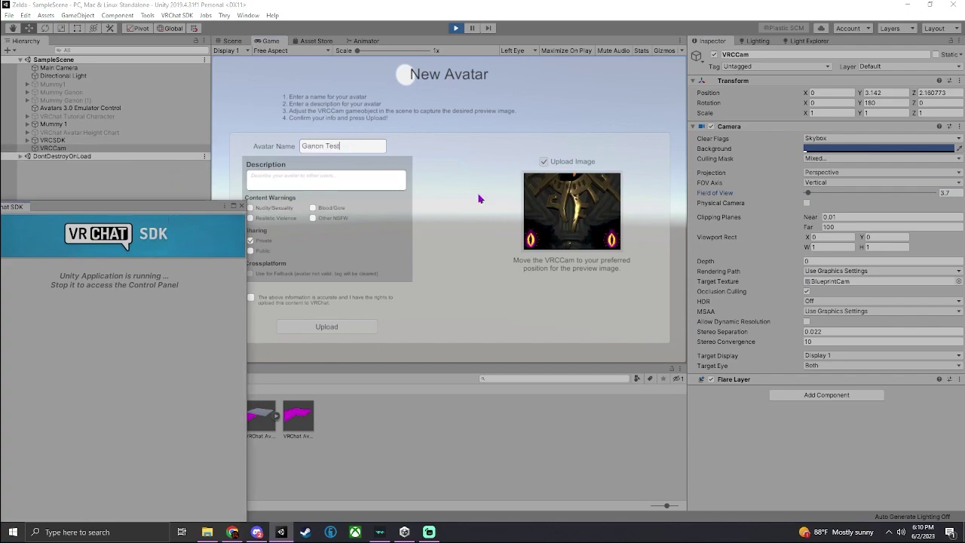
pyautogui.moveTo(193, 213); pyautogui.dragTo(886, 170)
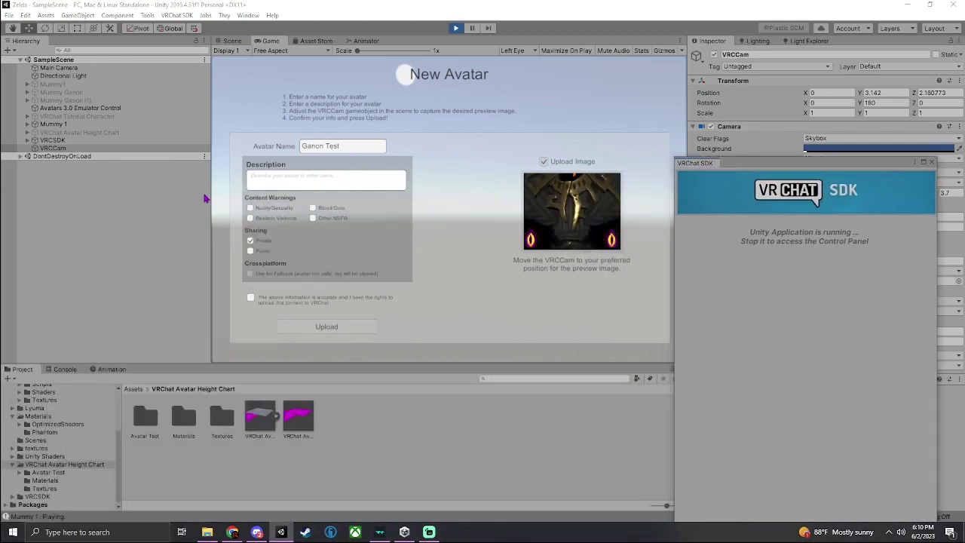
# Step: Set the avatar's sharing to Public and agree to the accuracy and upload rights statement
pyautogui.click(361, 184)
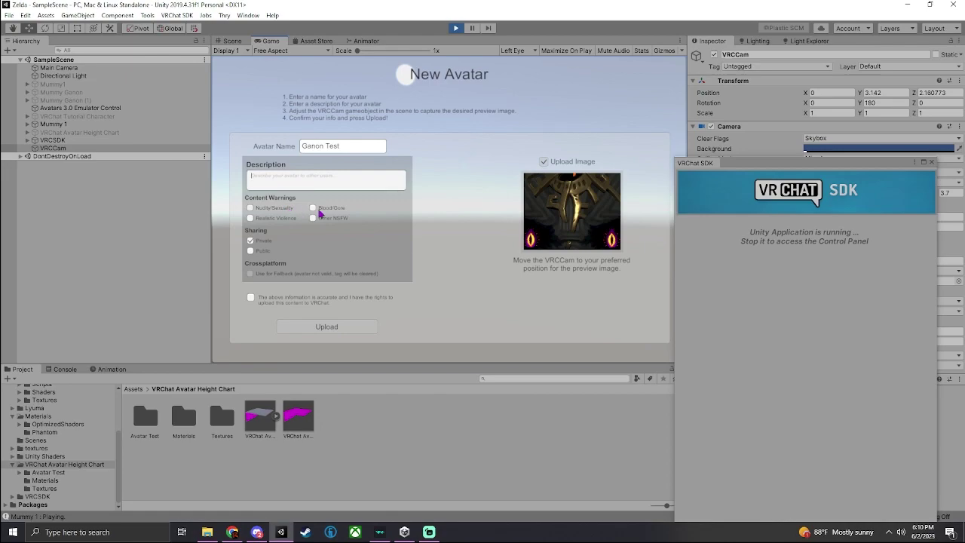
pyautogui.click(262, 253)
pyautogui.click(251, 298)
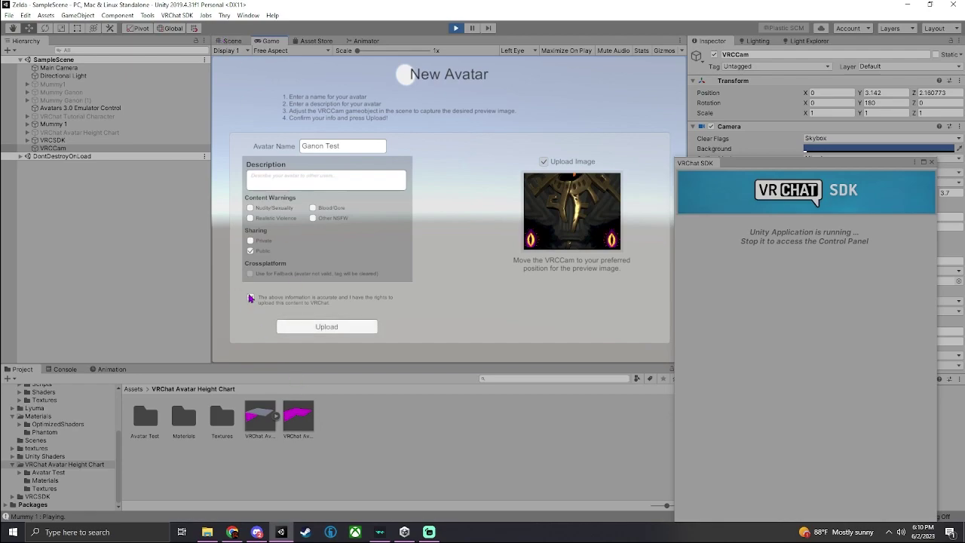
# Step: Stop the running scene and delete the VRChat Avatar Height Chart from SampleScene
pyautogui.click(243, 43)
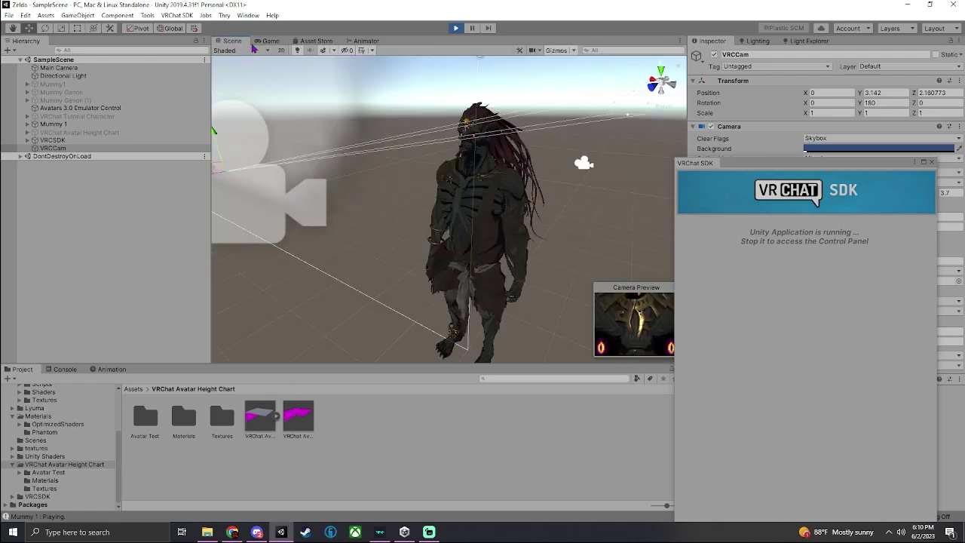
pyautogui.click(455, 28)
pyautogui.moveTo(774, 166); pyautogui.dragTo(722, 95)
pyautogui.click(58, 132)
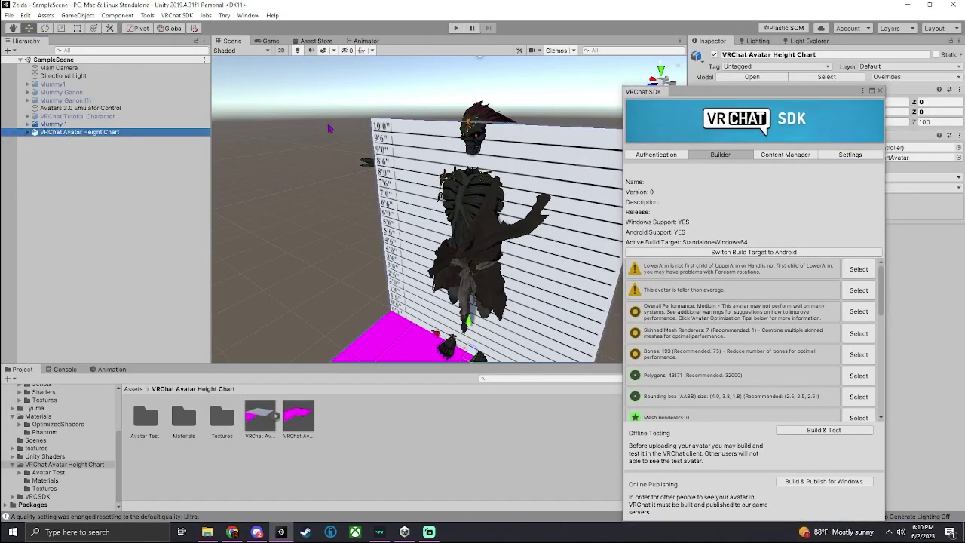
pyautogui.press('Delete')
pyautogui.moveTo(705, 93); pyautogui.dragTo(759, 28)
# Step: Examine the Mummy 1 avatar from several angles and show the Phantom folder's materials
pyautogui.moveTo(475, 167); pyautogui.dragTo(515, 128, button='right')
pyautogui.moveTo(515, 128); pyautogui.dragTo(548, 83, button='middle')
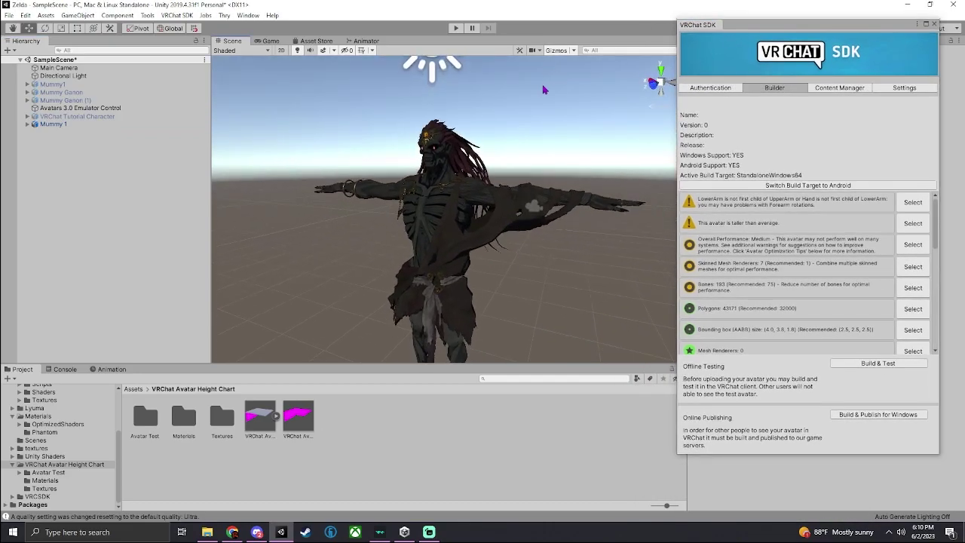
pyautogui.scroll(4, 522, 109)
pyautogui.moveTo(521, 110); pyautogui.dragTo(523, 99, button='right')
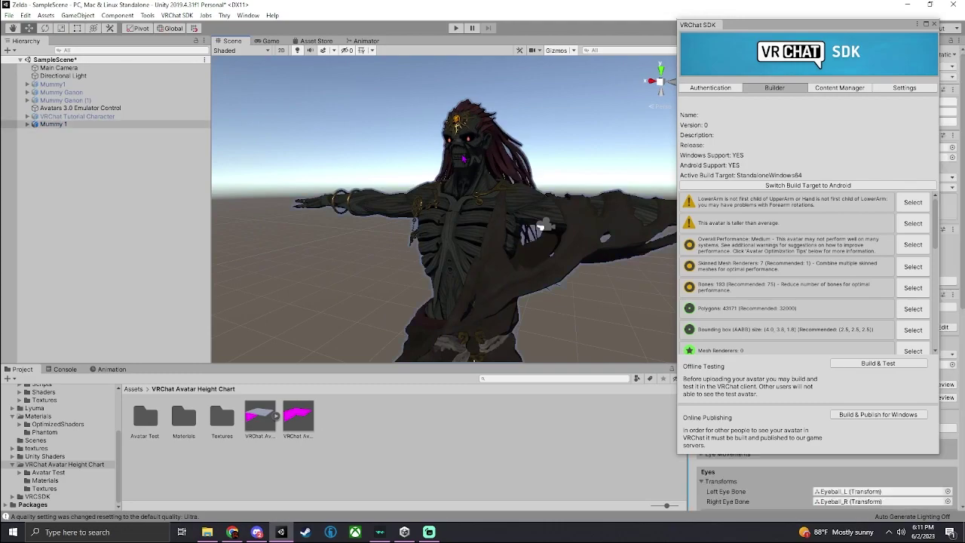
pyautogui.keyDown('alt'); pyautogui.moveTo(540, 227); pyautogui.dragTo(538, 218); pyautogui.keyUp('alt')
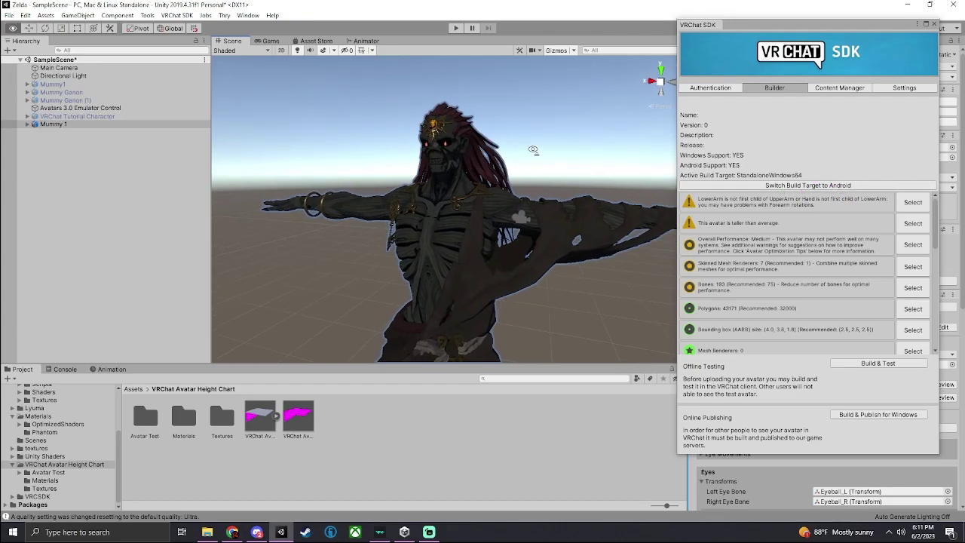
pyautogui.click(46, 432)
pyautogui.click(437, 226)
pyautogui.click(527, 206)
pyautogui.moveTo(754, 24); pyautogui.dragTo(644, 77)
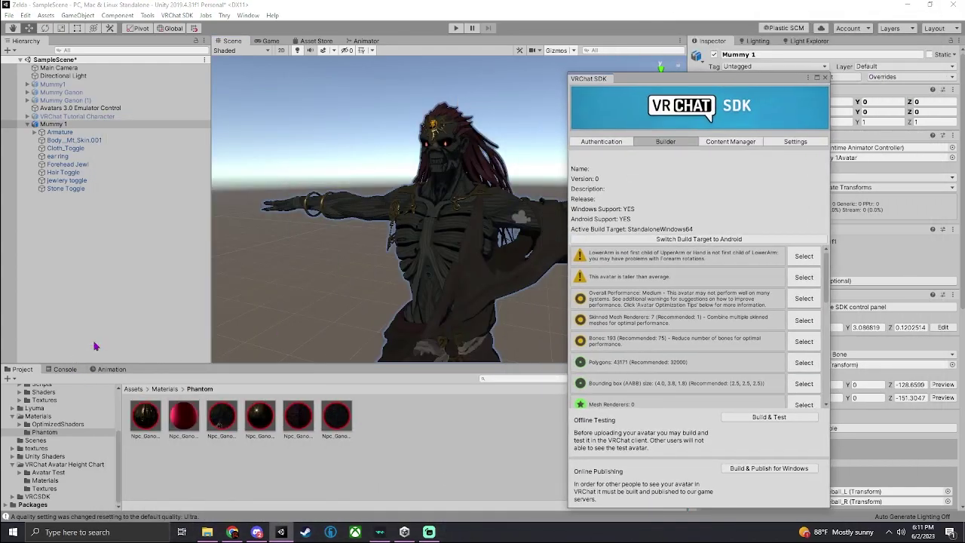
# Step: Select the Body__Mt_Skin.001 mesh and browse the VRChat Mobile shaders available for its skin material
pyautogui.click(462, 190)
pyautogui.moveTo(754, 79); pyautogui.dragTo(221, 57)
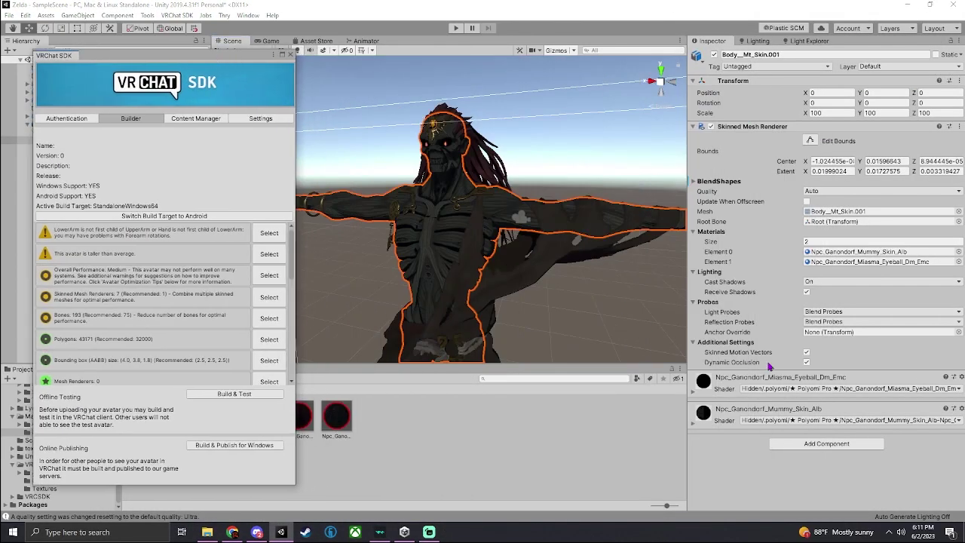
pyautogui.click(765, 420)
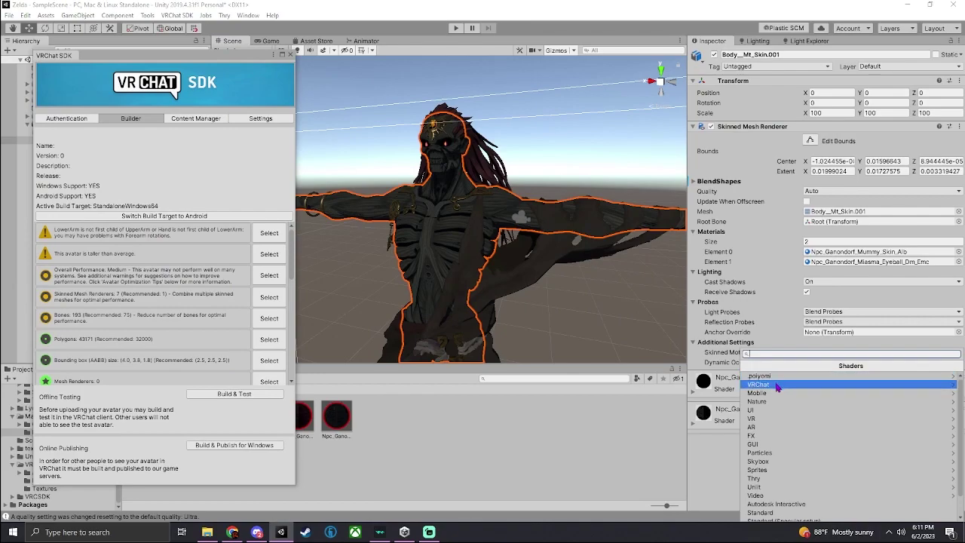
pyautogui.click(776, 385)
pyautogui.click(777, 376)
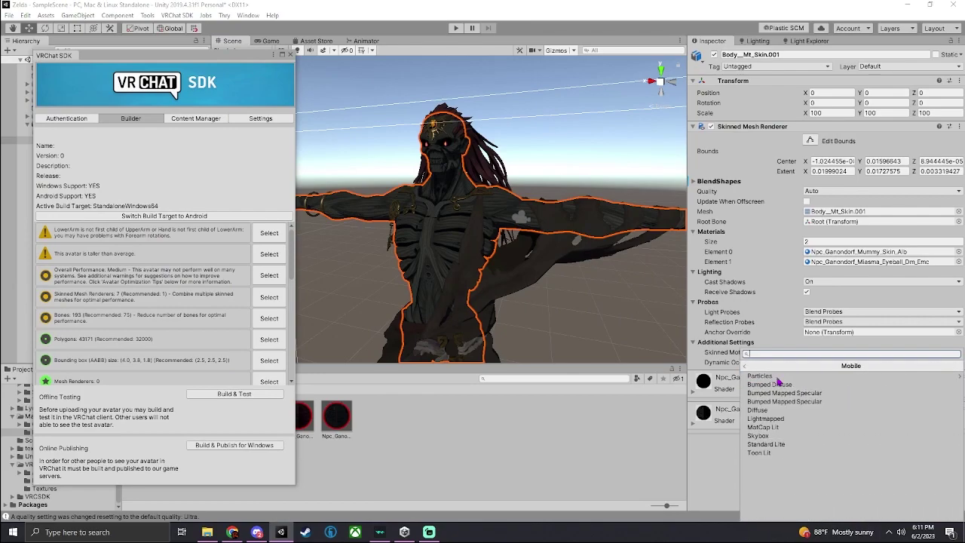
pyautogui.click(745, 367)
pyautogui.click(643, 422)
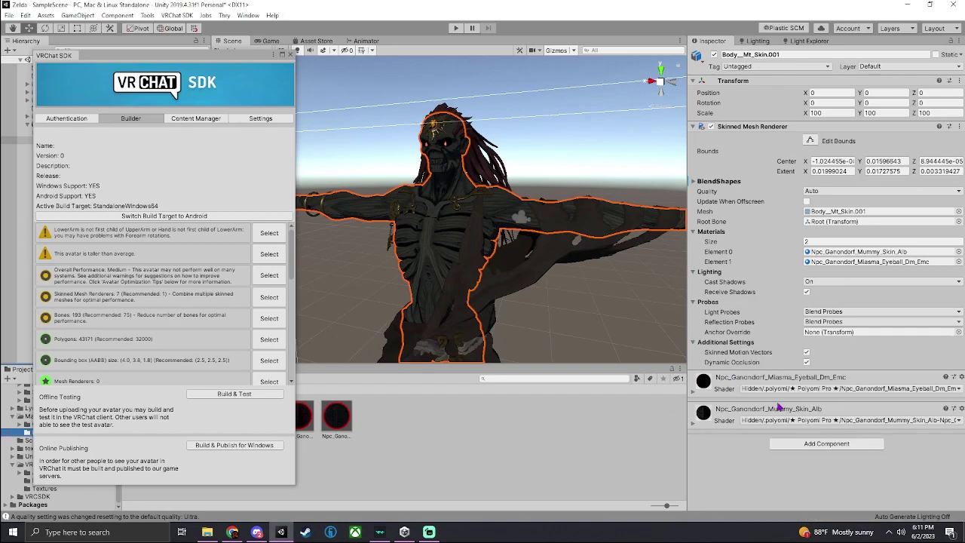
# Step: Change the Npc_Ganondorf_Miasma_Eyeball_Dm_Emc material's shader to VRChat/Mobile/Standard Lite
pyautogui.click(771, 392)
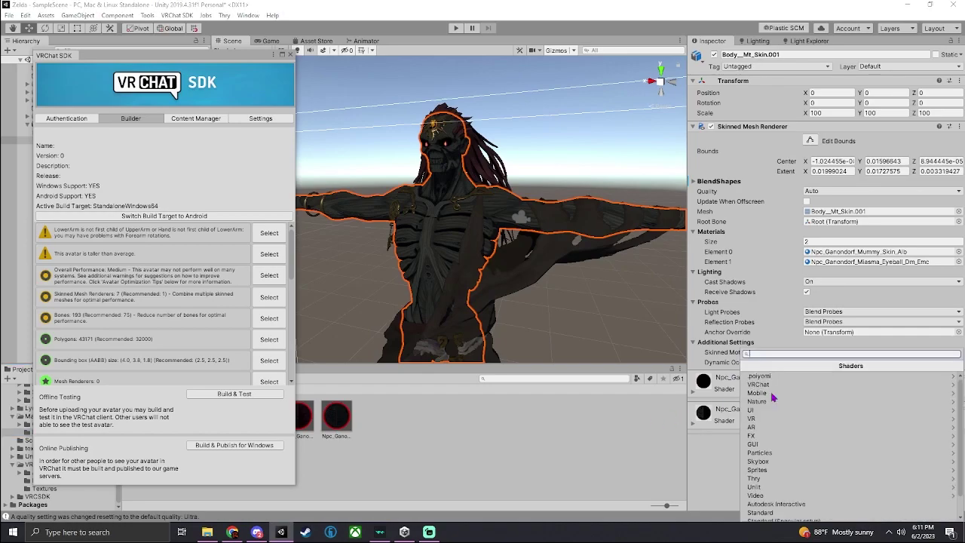
pyautogui.click(774, 380)
pyautogui.click(774, 379)
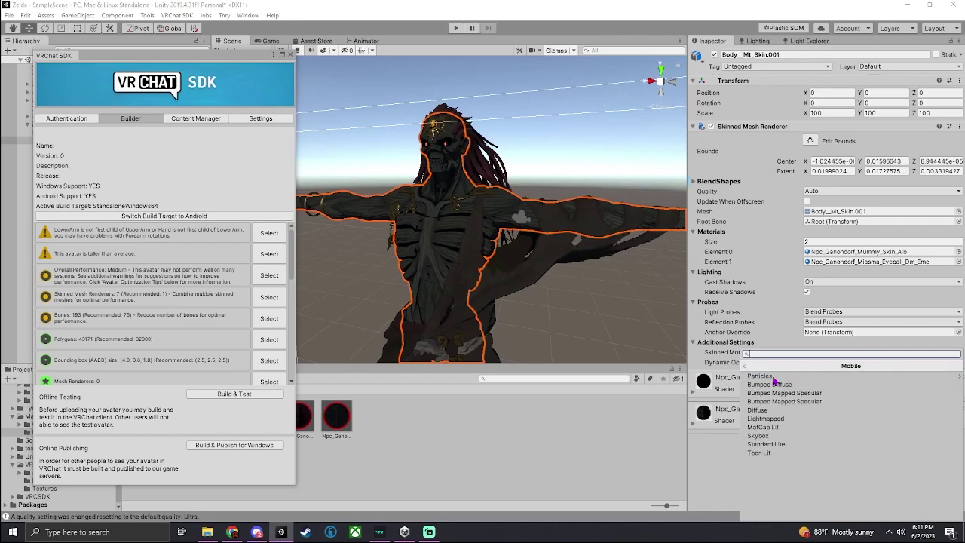
pyautogui.click(774, 445)
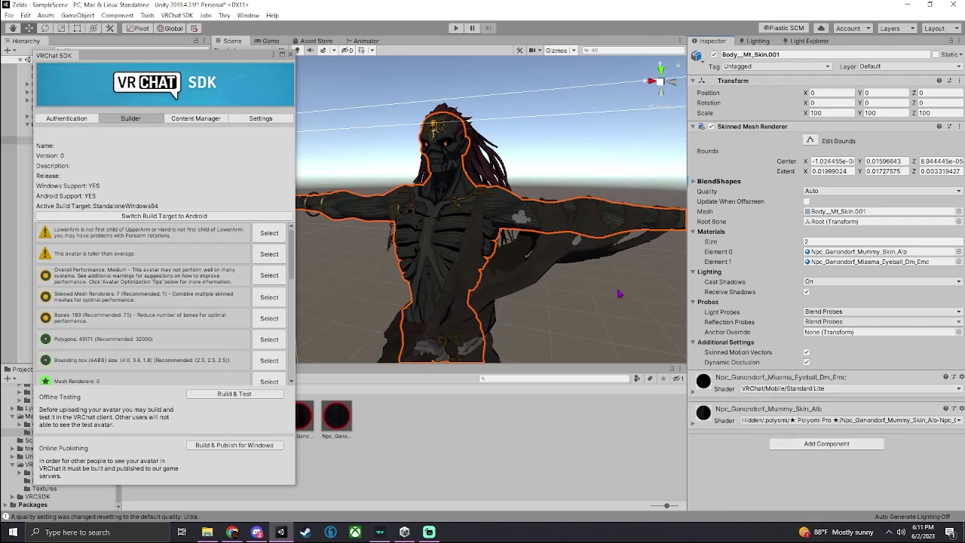
# Step: Examine the avatar in the scene from farther back and review Mummy 1's component settings
pyautogui.press('w')
pyautogui.moveTo(558, 262); pyautogui.dragTo(539, 226, button='right')
pyautogui.press('s')
pyautogui.press('w')
pyautogui.press('s')
pyautogui.moveTo(247, 56); pyautogui.dragTo(842, 60)
pyautogui.click(151, 124)
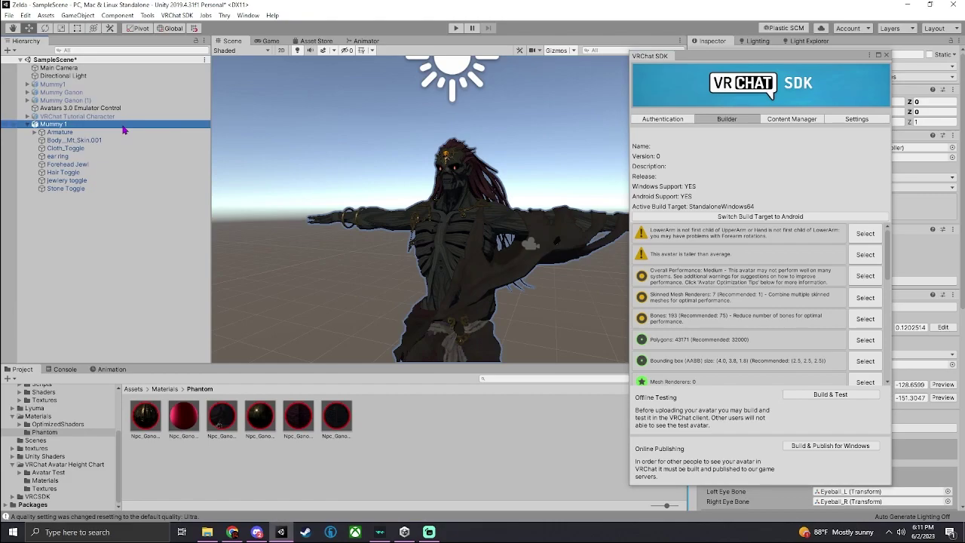
pyautogui.moveTo(663, 56); pyautogui.dragTo(195, 112)
pyautogui.scroll(-10, 784, 226)
# Step: Assign the VRChat/Mobile/Standard Lite shader to the body mesh's eyeball material again and inspect the eyes up close
pyautogui.click(511, 213)
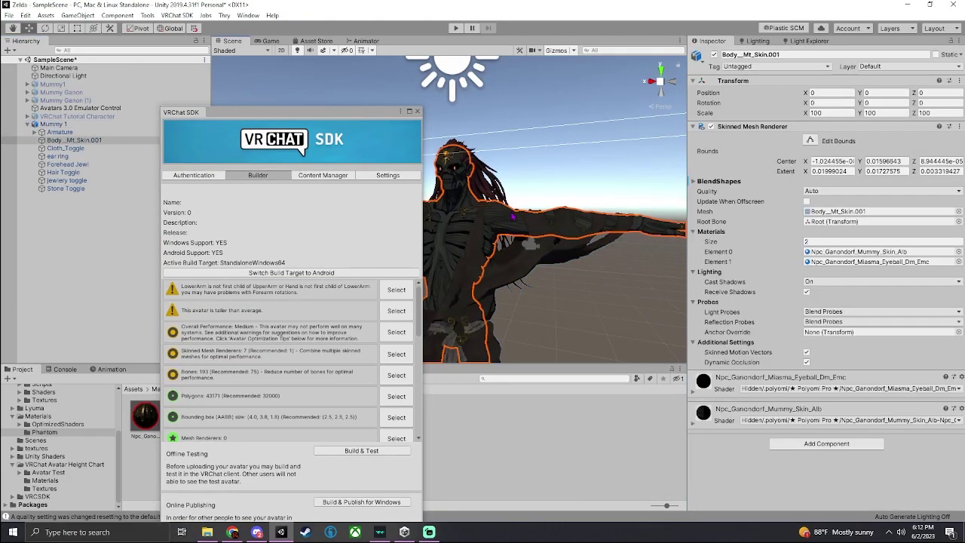
pyautogui.click(754, 391)
pyautogui.click(760, 384)
pyautogui.click(761, 375)
pyautogui.click(761, 433)
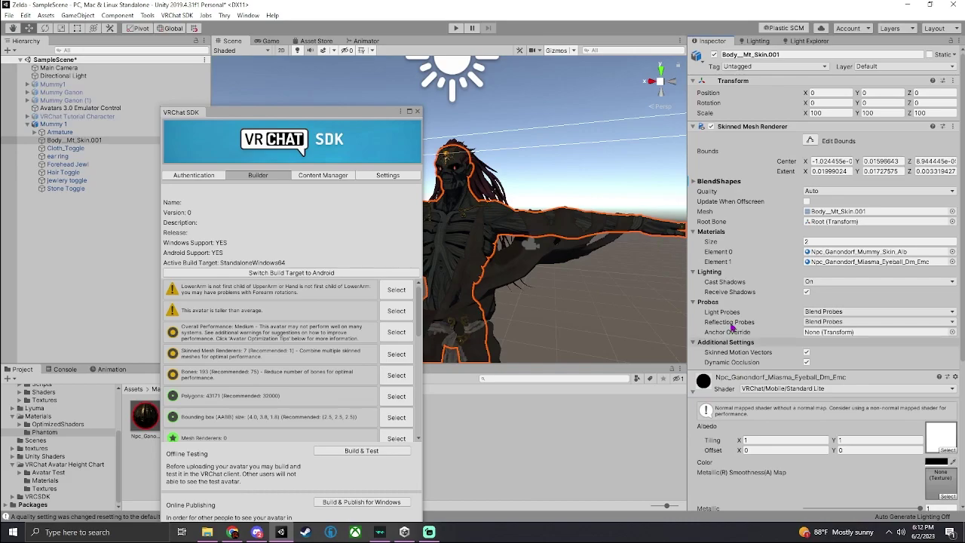
pyautogui.click(692, 402)
pyautogui.scroll(-5, 753, 340)
pyautogui.keyDown('alt'); pyautogui.moveTo(490, 286); pyautogui.dragTo(561, 289); pyautogui.keyUp('alt')
pyautogui.scroll(10, 562, 287)
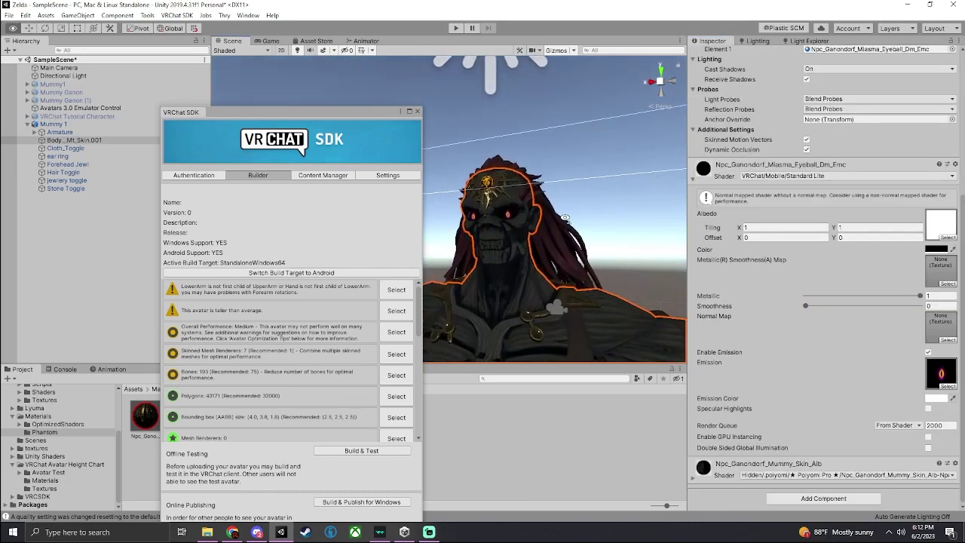
pyautogui.moveTo(356, 113); pyautogui.dragTo(225, 98)
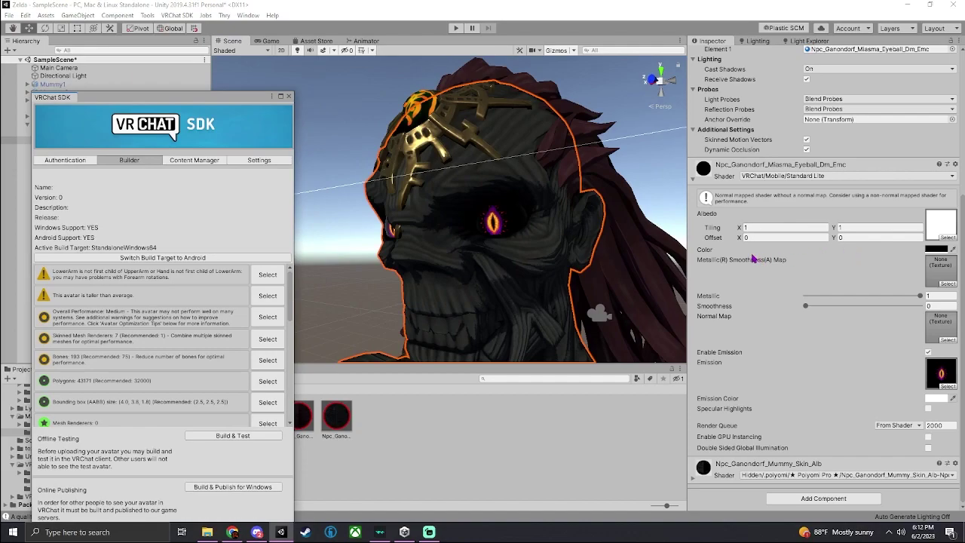
# Step: Try out smoothness, a red emission color and specular highlights on the eyeball material
pyautogui.moveTo(806, 306); pyautogui.dragTo(934, 309)
pyautogui.click(934, 398)
pyautogui.click(892, 306)
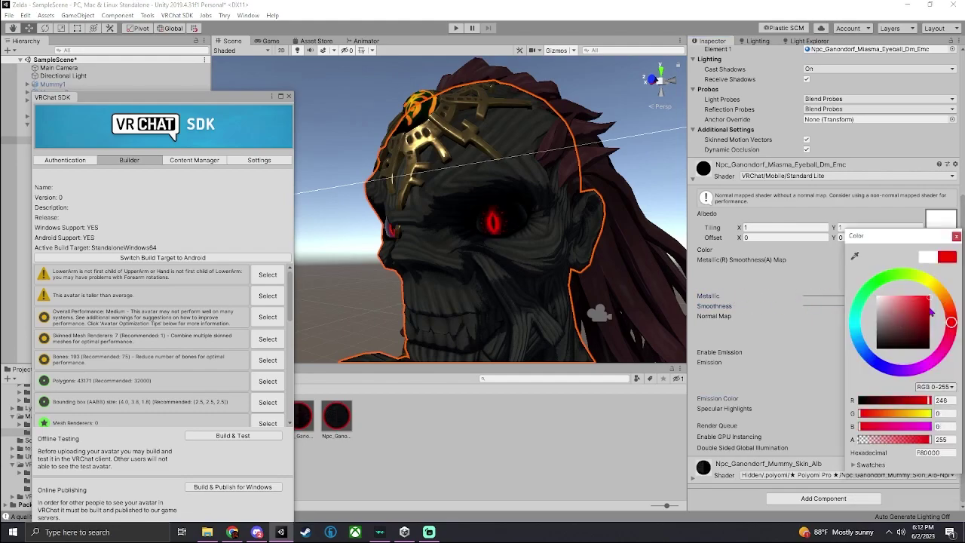
pyautogui.moveTo(878, 302); pyautogui.dragTo(921, 296)
pyautogui.click(955, 236)
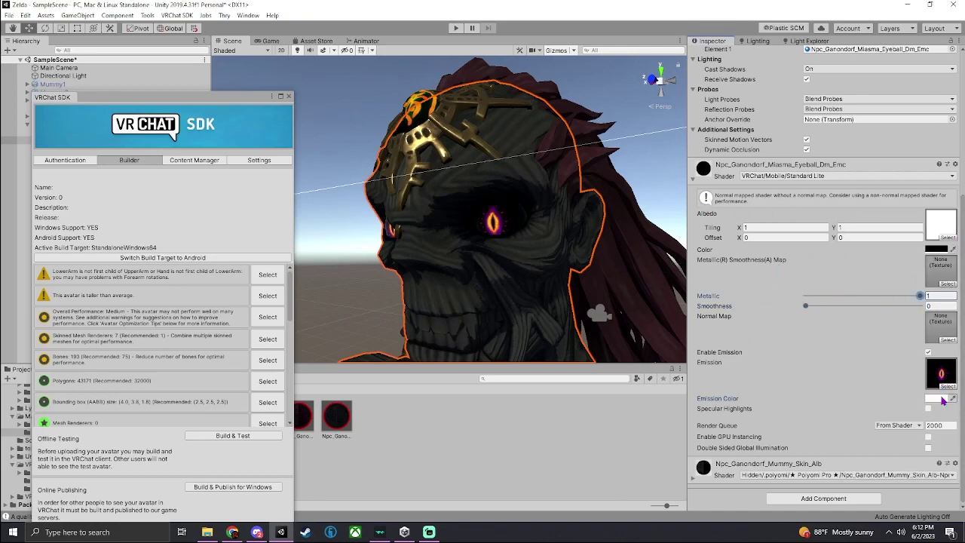
pyautogui.click(928, 409)
# Step: Undo the eyeball material's edits and shader change to restore its Poiyomi Pro shader
pyautogui.click(777, 176)
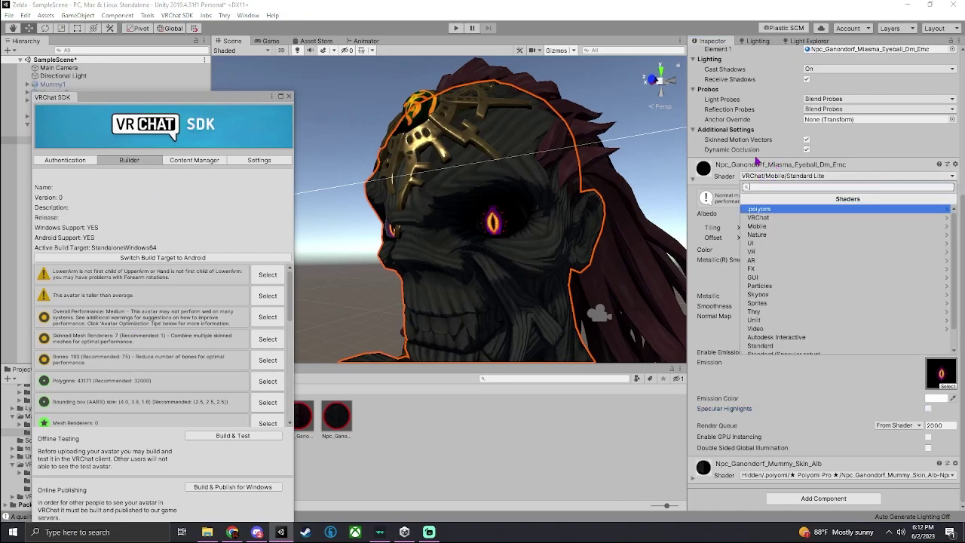
pyautogui.click(756, 162)
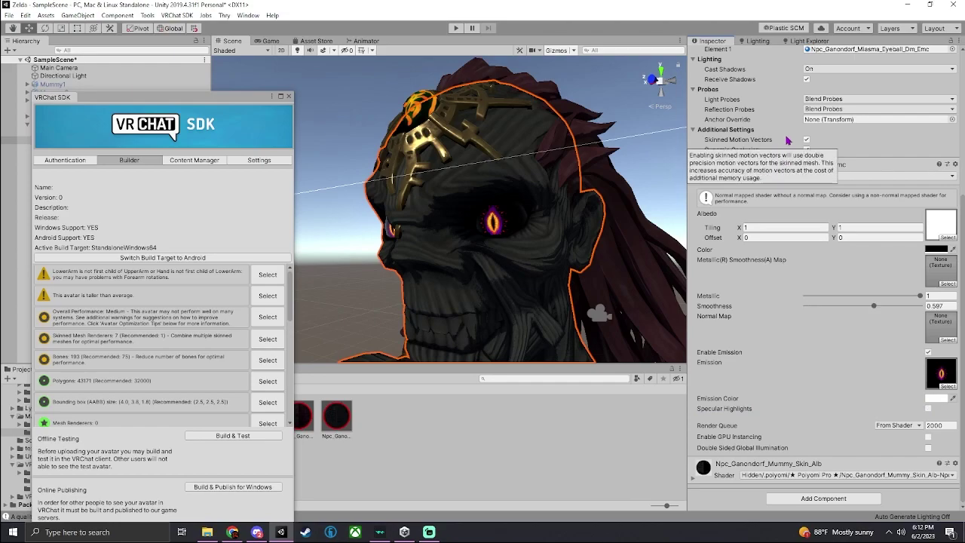
pyautogui.hotkey('ctrl', 'z')
pyautogui.hotkey('ctrl', 'z')
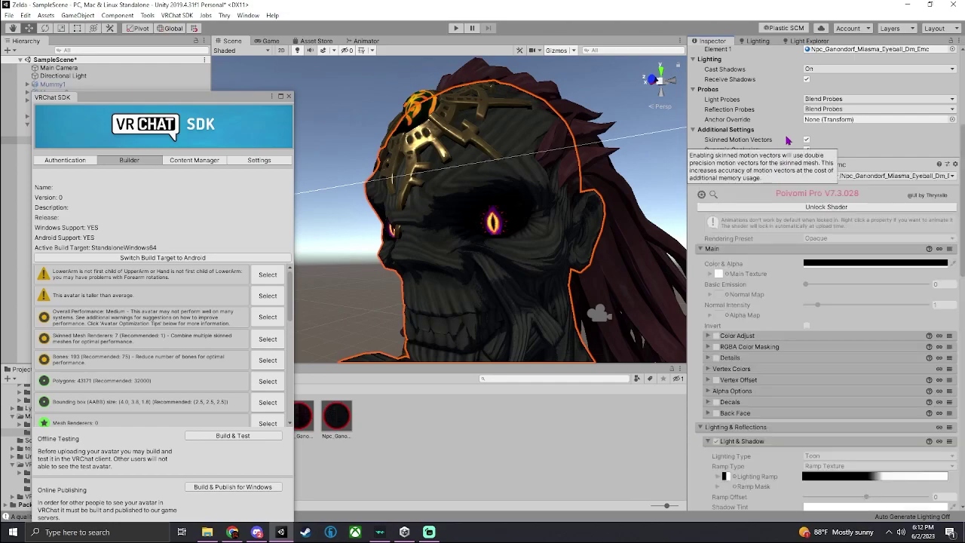
# Step: Move the VRChat SDK window clear of the hierarchy, view the avatar's upper body and close the SDK window
pyautogui.moveTo(233, 97); pyautogui.dragTo(885, 76)
pyautogui.scroll(-5, 445, 209)
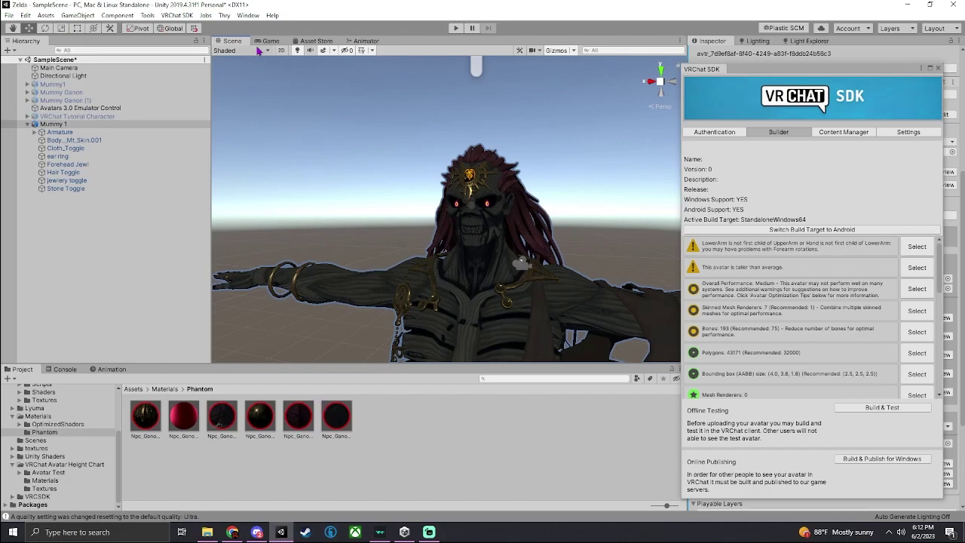
pyautogui.press('alt')
pyautogui.moveTo(423, 200)
pyautogui.keyDown('alt'); pyautogui.mouseDown()
pyautogui.moveTo(399, 200)
pyautogui.moveTo(424, 203)
pyautogui.mouseUp(); pyautogui.keyUp('alt')
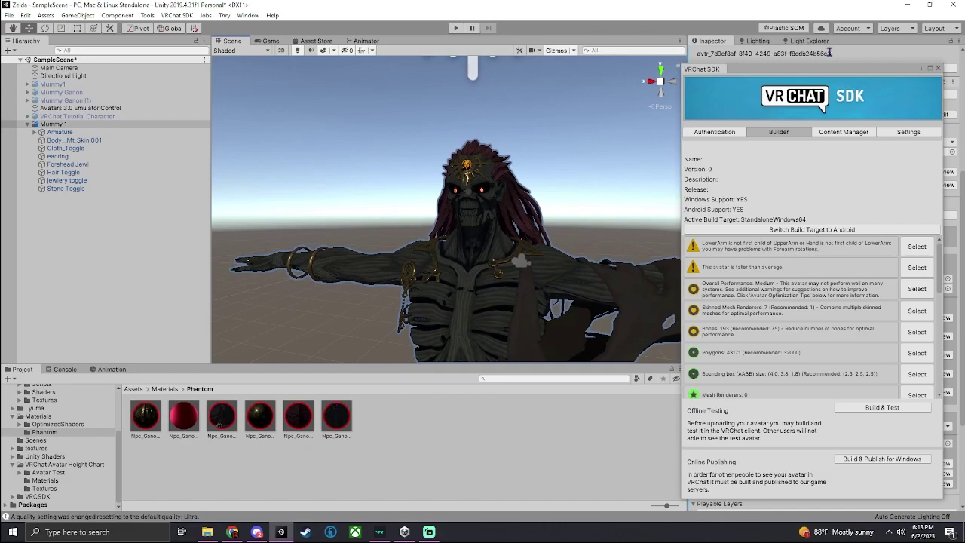
pyautogui.click(938, 68)
# Step: Review the import settings of assets in the textures folder, including the Miasma forehead normal map and the mummy hair albedo
pyautogui.click(339, 413)
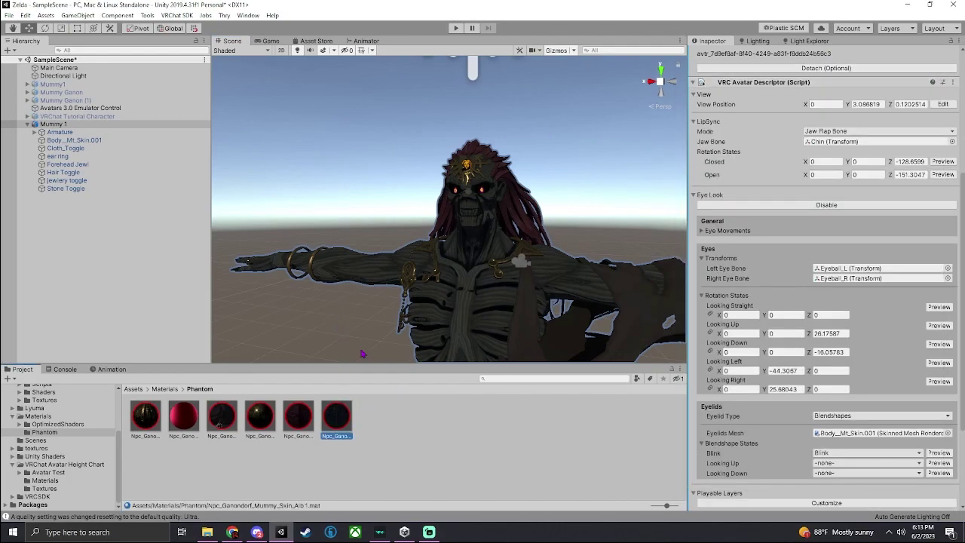
pyautogui.click(35, 448)
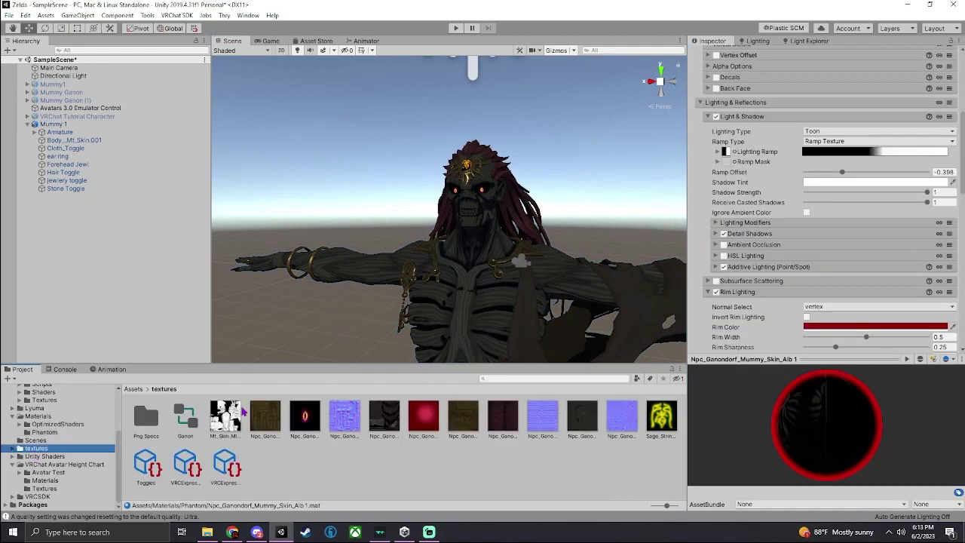
pyautogui.click(344, 416)
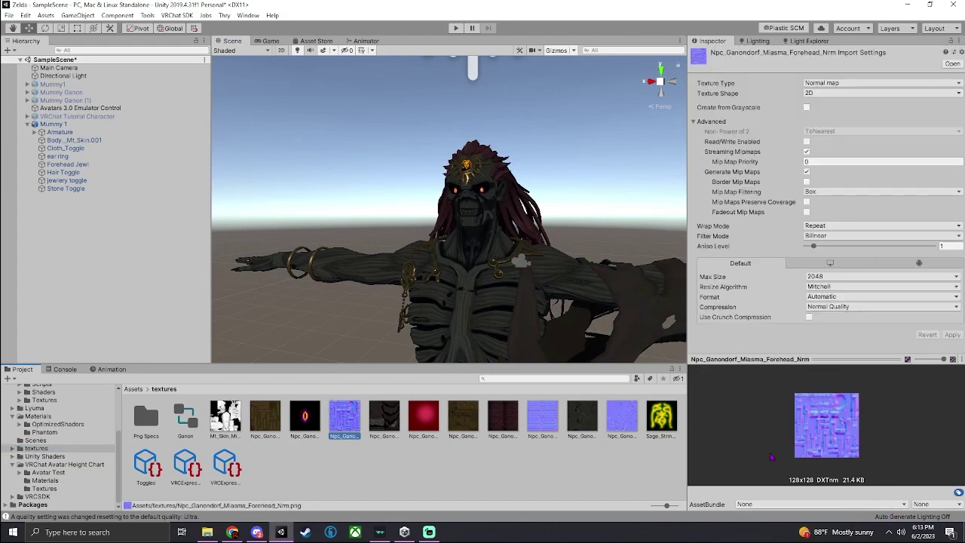
pyautogui.click(393, 413)
pyautogui.click(491, 422)
pyautogui.click(473, 424)
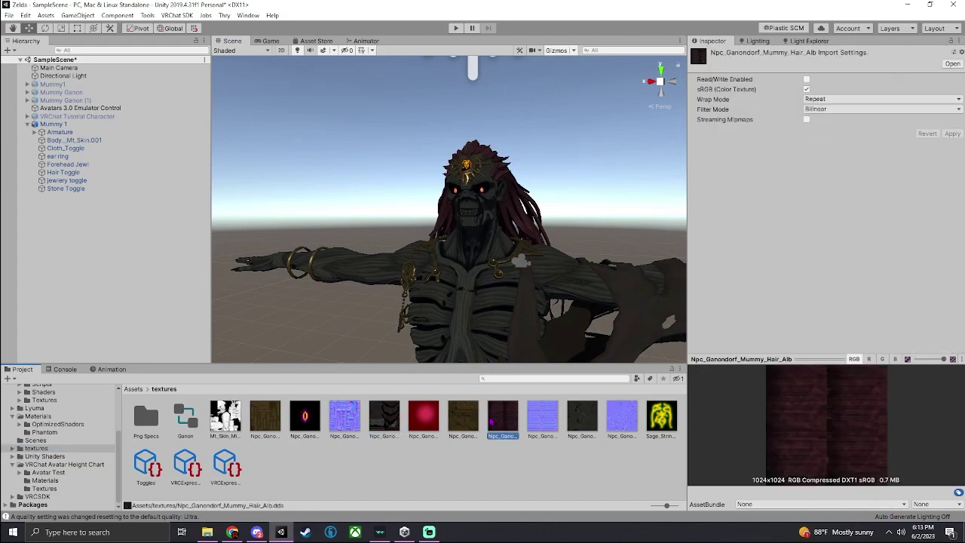
pyautogui.click(499, 417)
# Step: Set the Npc_Ganondorf_Human_Forehead_Alb texture's maximum size to 1024 and inspect the avatar's forehead jewelry
pyautogui.click(274, 417)
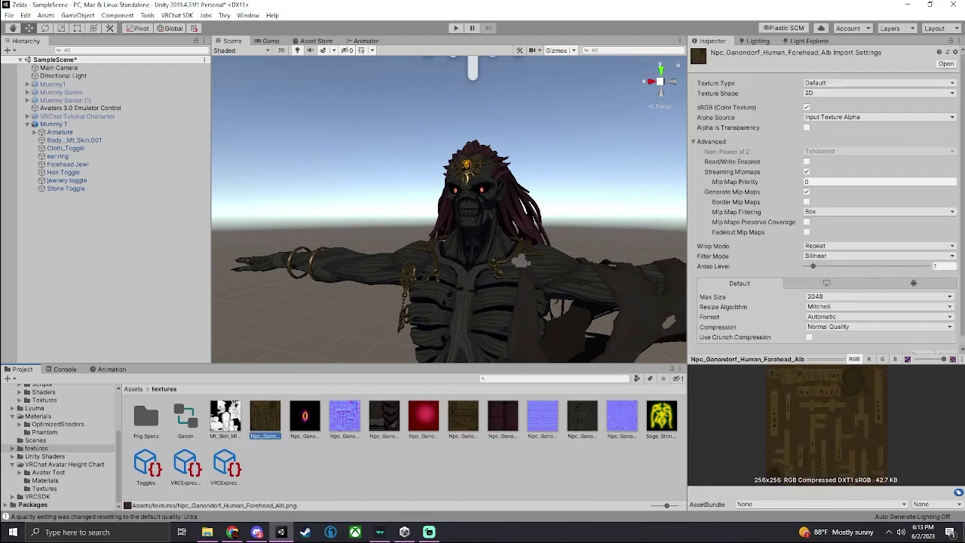
pyautogui.scroll(-1, 816, 290)
pyautogui.click(812, 287)
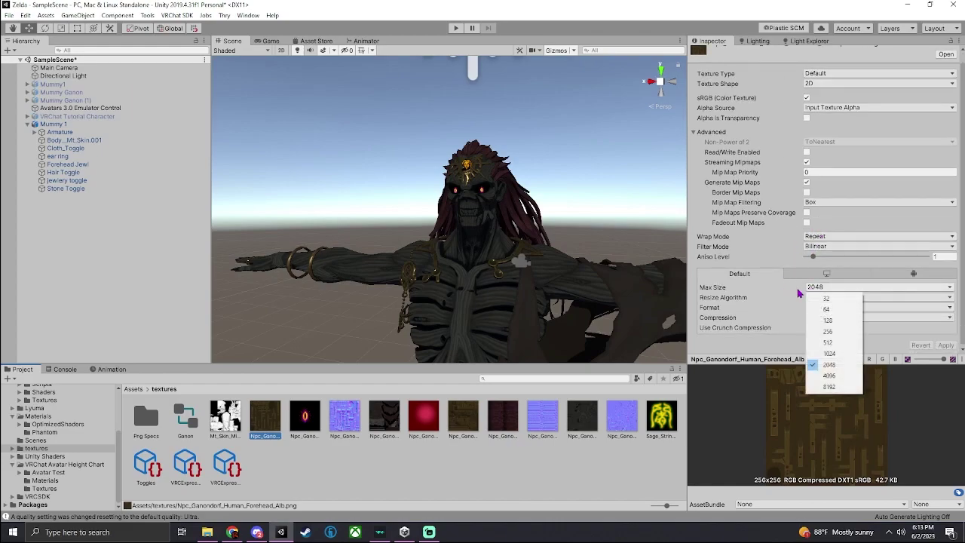
pyautogui.click(779, 288)
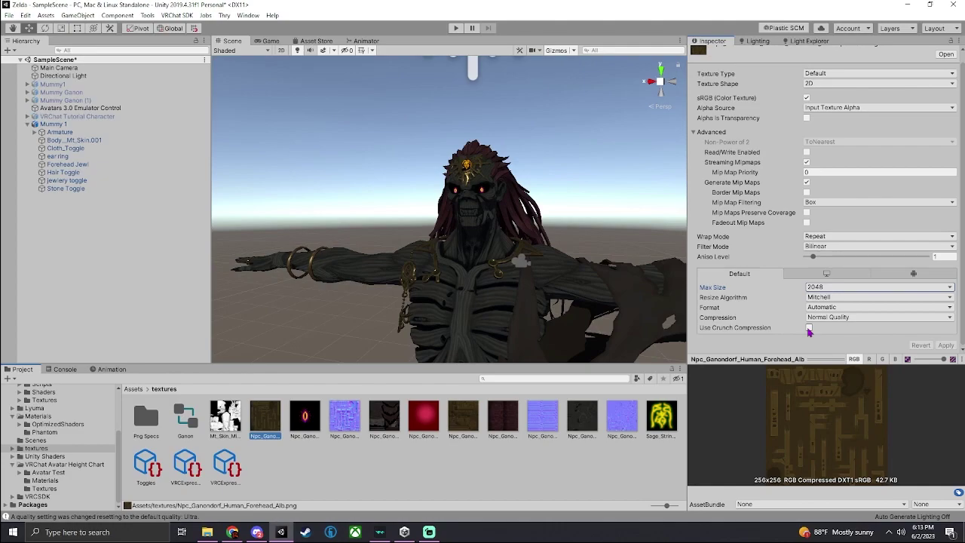
pyautogui.click(821, 289)
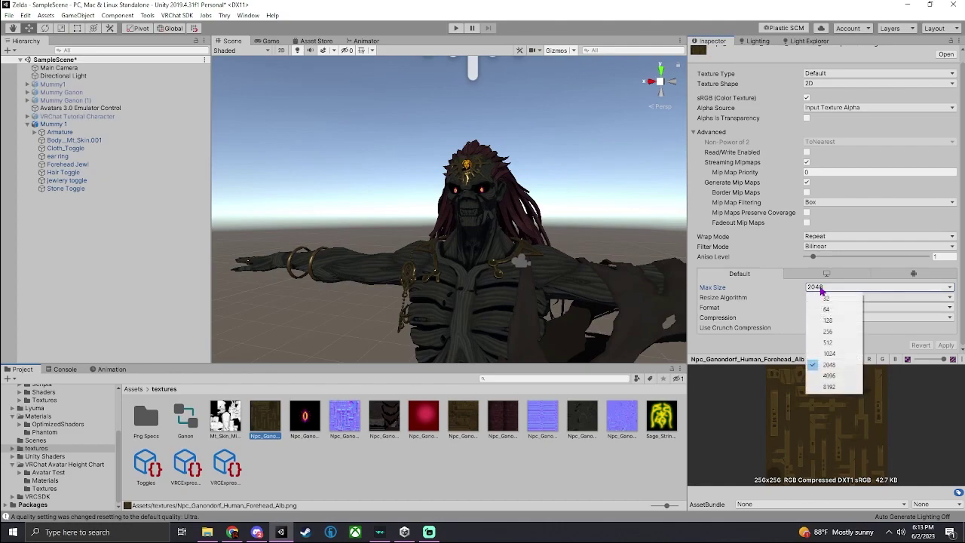
pyautogui.click(829, 353)
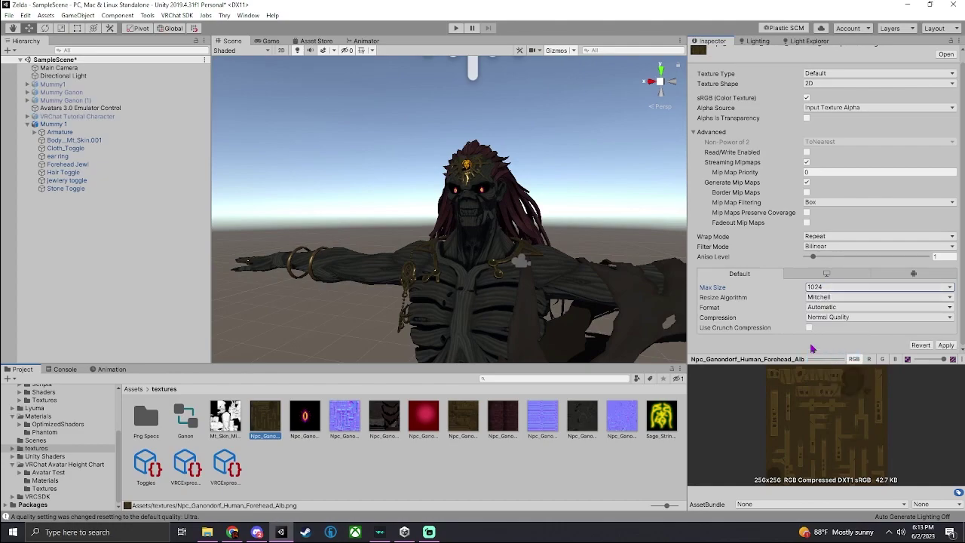
pyautogui.scroll(5, 605, 190)
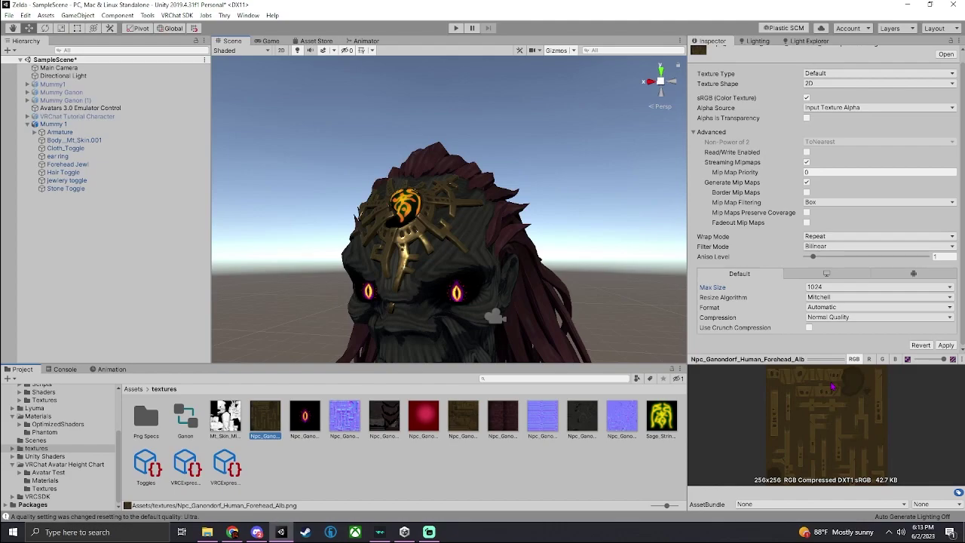
pyautogui.scroll(-5, 591, 202)
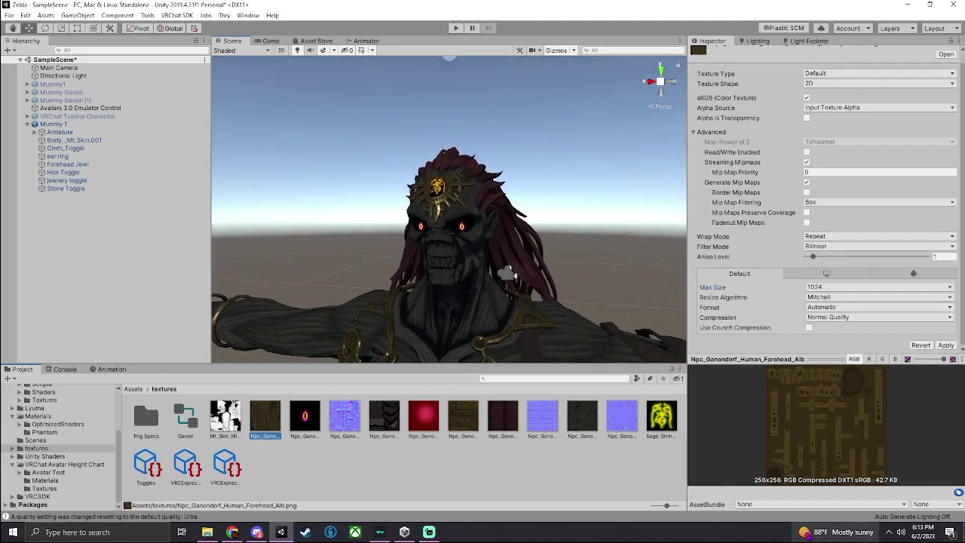
# Step: Set the forehead albedo texture's maximum size back to 2048 and apply it
pyautogui.click(818, 287)
pyautogui.click(823, 360)
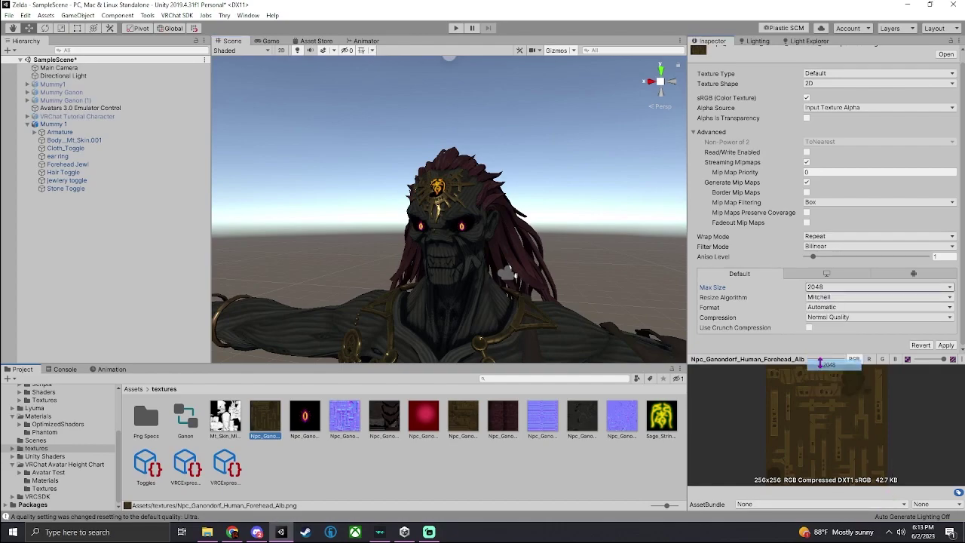
pyautogui.click(946, 346)
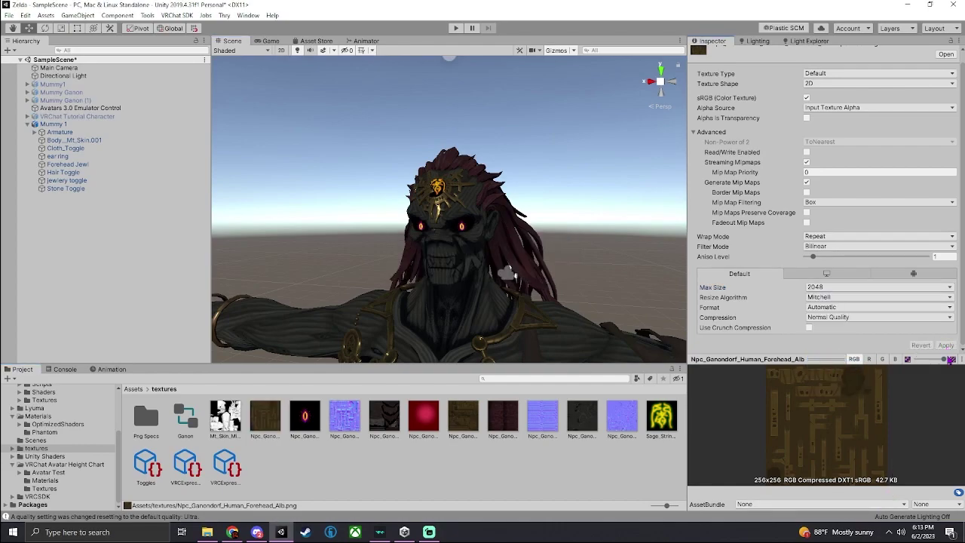
# Step: Apply a maximum size of 1024 to the forehead albedo texture and inspect the avatar's head up close
pyautogui.click(818, 287)
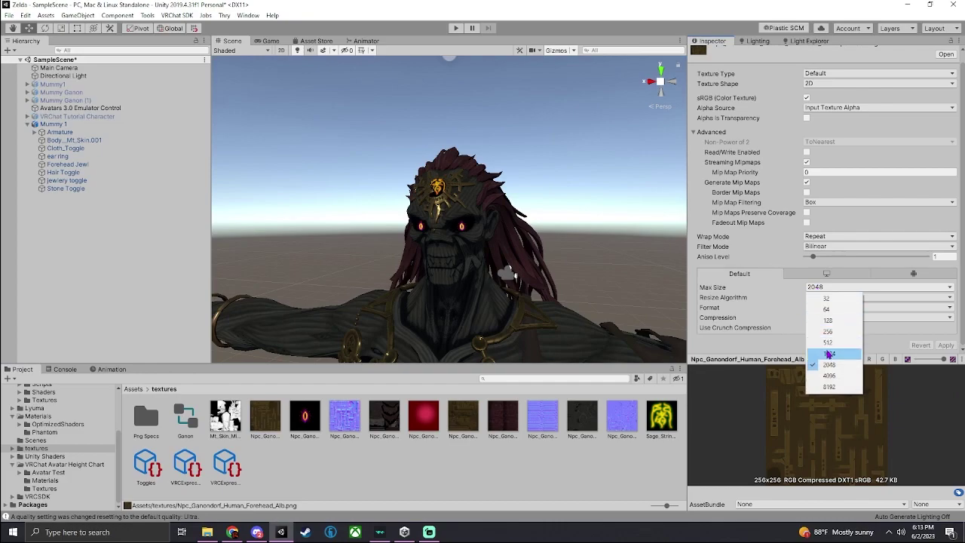
pyautogui.click(821, 350)
pyautogui.click(946, 345)
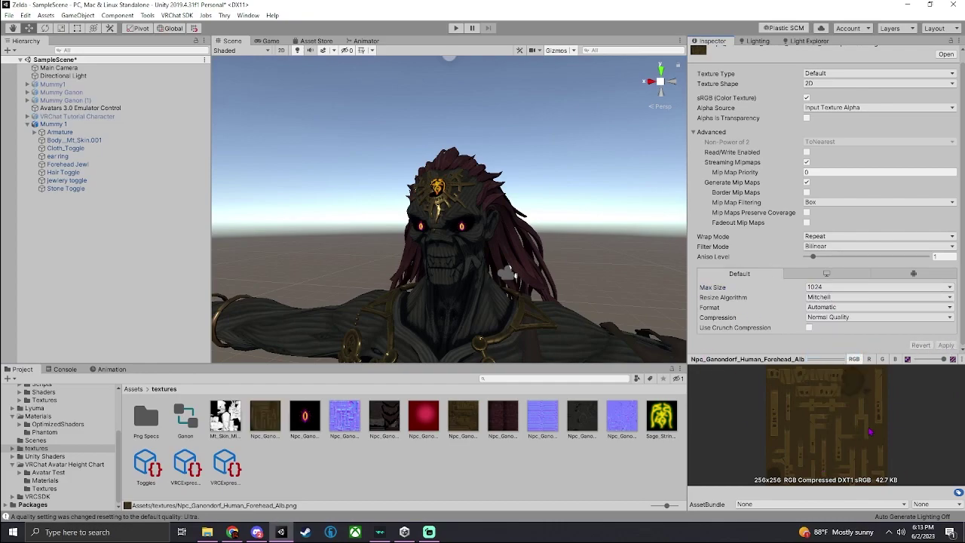
pyautogui.scroll(5, 558, 243)
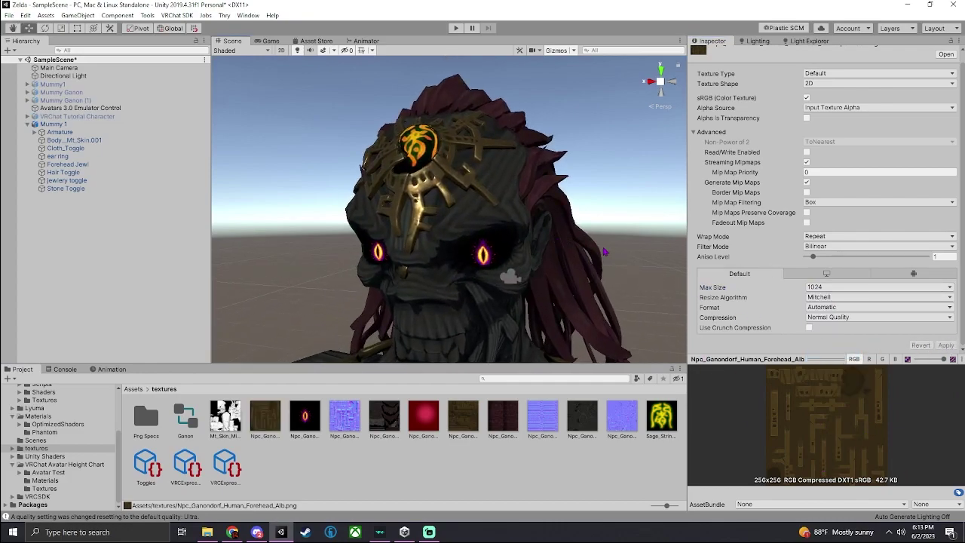
# Step: Restore the forehead albedo texture's maximum size to 2048 and apply the import settings
pyautogui.click(850, 287)
pyautogui.click(842, 363)
pyautogui.click(945, 345)
# Step: Enable and apply Read/Write on the Npc_Ganondorf_Mummy_Skin_Alb texture, and disable and apply it again
pyautogui.click(582, 416)
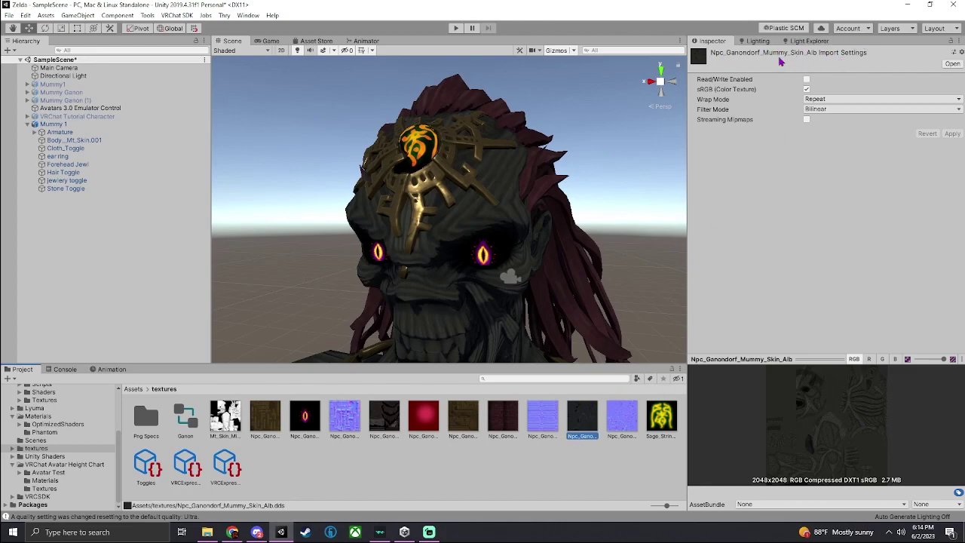
pyautogui.click(806, 80)
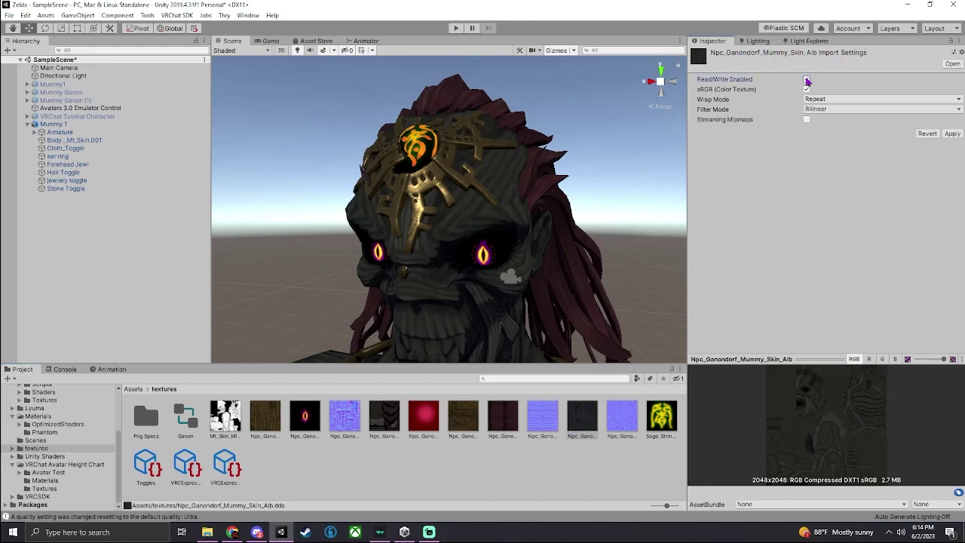
pyautogui.click(951, 134)
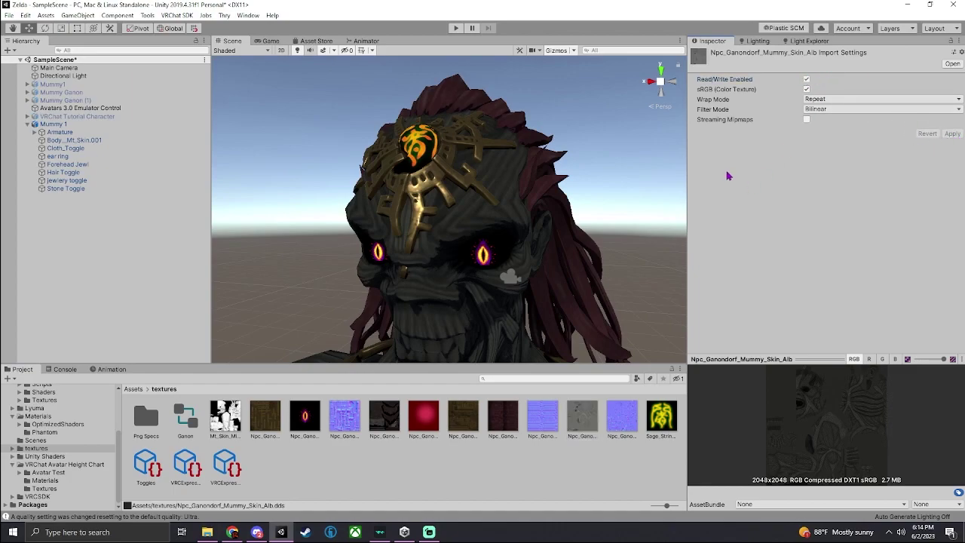
pyautogui.click(805, 79)
pyautogui.click(951, 134)
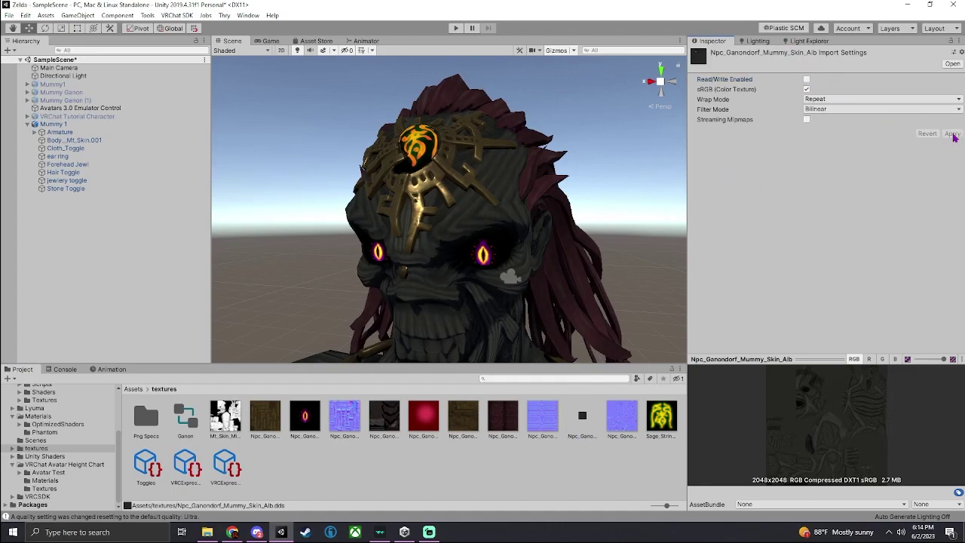
# Step: Compare the import settings of the mummy skin albedo texture with those of the mummy skin normal map
pyautogui.click(582, 416)
pyautogui.click(621, 416)
pyautogui.click(582, 417)
pyautogui.click(430, 451)
pyautogui.click(591, 415)
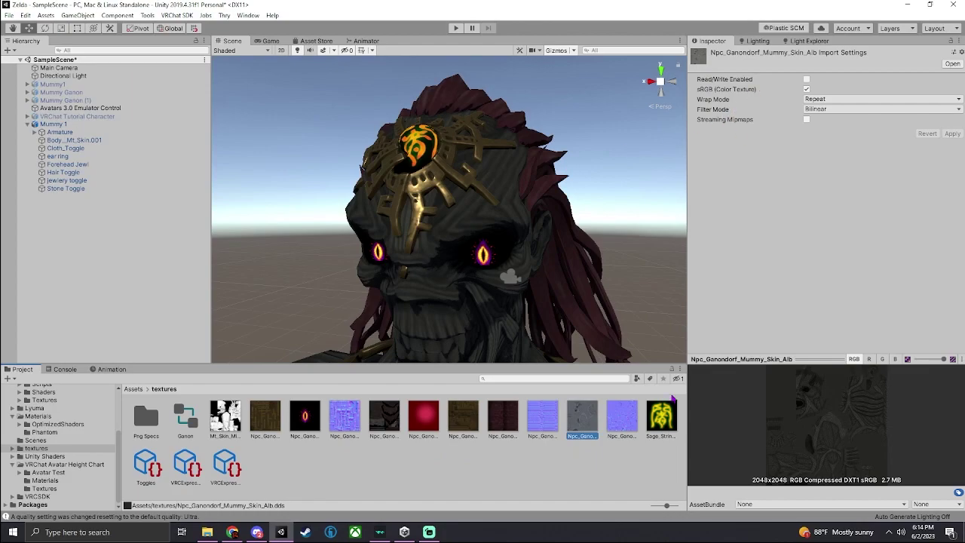
pyautogui.click(633, 421)
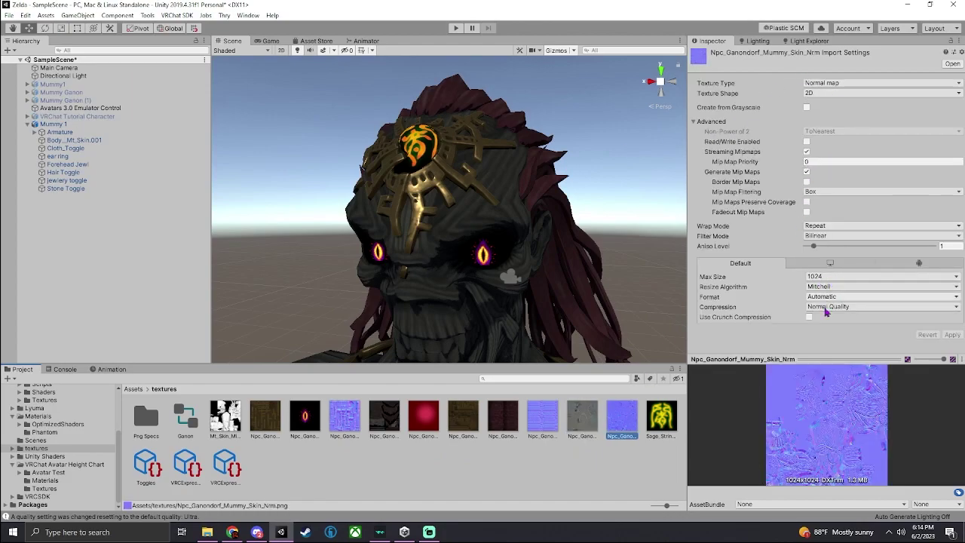
# Step: Delete Mummy 1 from the scene and activate the Mummy Ganon avatar in its place
pyautogui.scroll(-8, 533, 176)
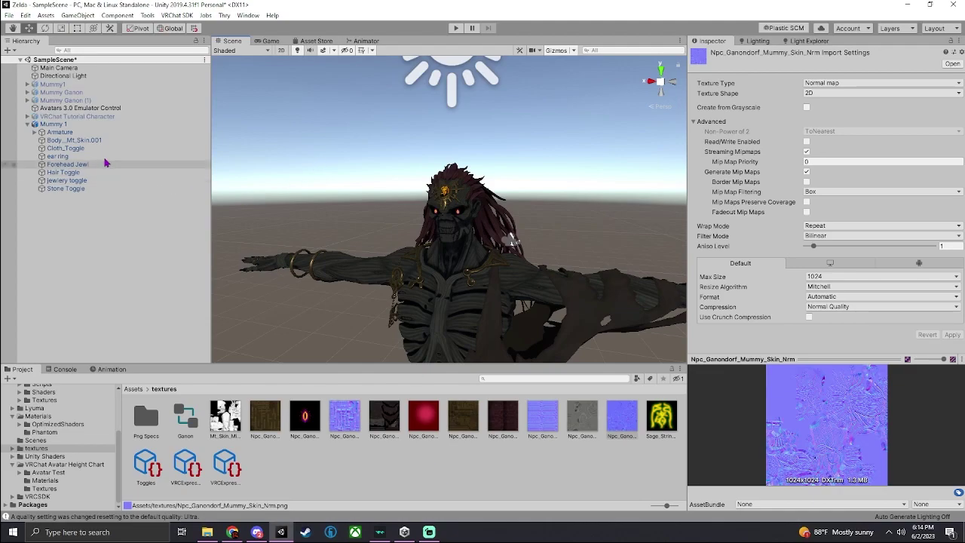
pyautogui.click(87, 126)
pyautogui.press('Delete')
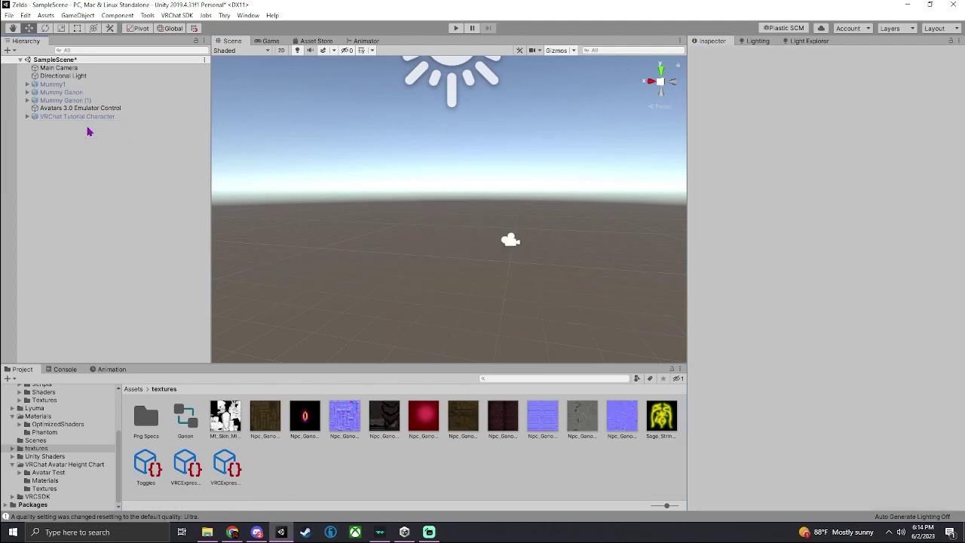
pyautogui.click(71, 92)
pyautogui.click(715, 54)
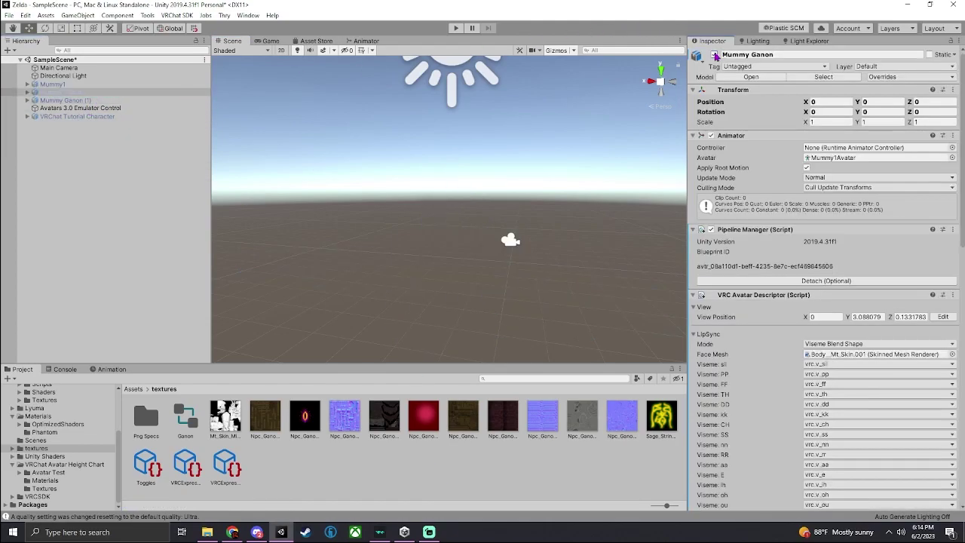
pyautogui.keyDown('alt'); pyautogui.moveTo(505, 160); pyautogui.dragTo(482, 143); pyautogui.keyUp('alt')
# Step: Run the scene in play mode and show the full Mummy Ganon avatar in the Scene view
pyautogui.click(457, 29)
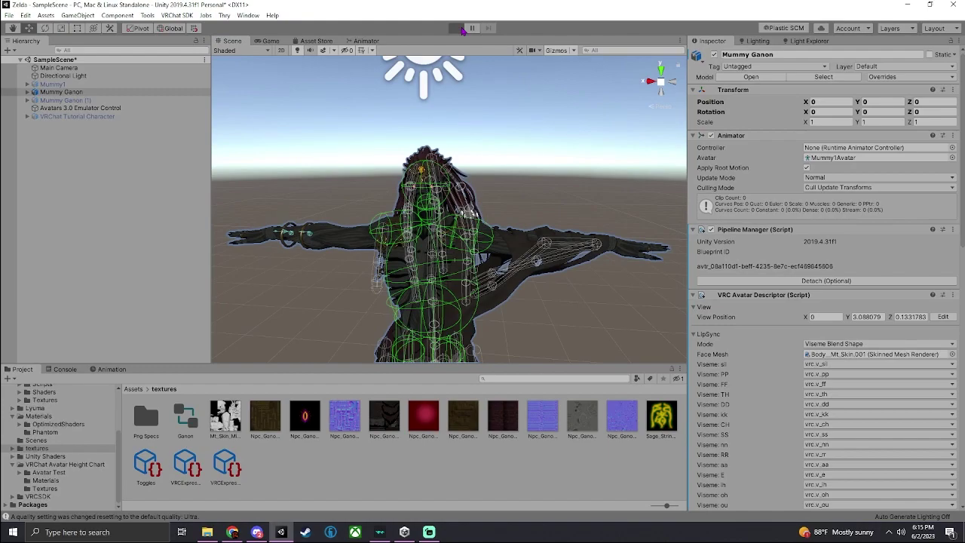
pyautogui.click(231, 41)
pyautogui.keyDown('alt'); pyautogui.moveTo(442, 116); pyautogui.dragTo(508, 122); pyautogui.keyUp('alt')
pyautogui.scroll(2, 507, 122)
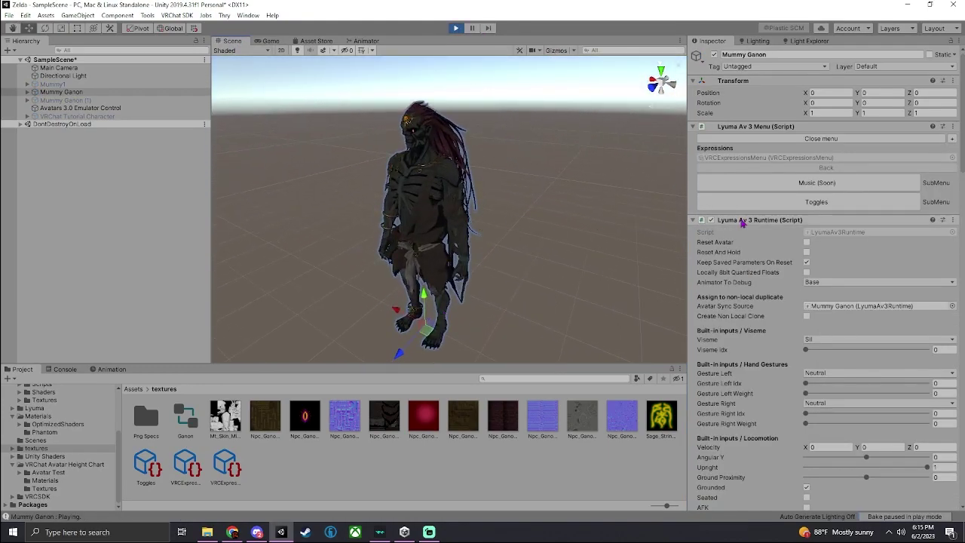
# Step: Test the Hair, Cloth, Forehead, Stone and Phantom Ganon toggles in the avatar's emulated expressions menu, switching each on and off
pyautogui.click(793, 201)
pyautogui.click(792, 195)
pyautogui.click(788, 205)
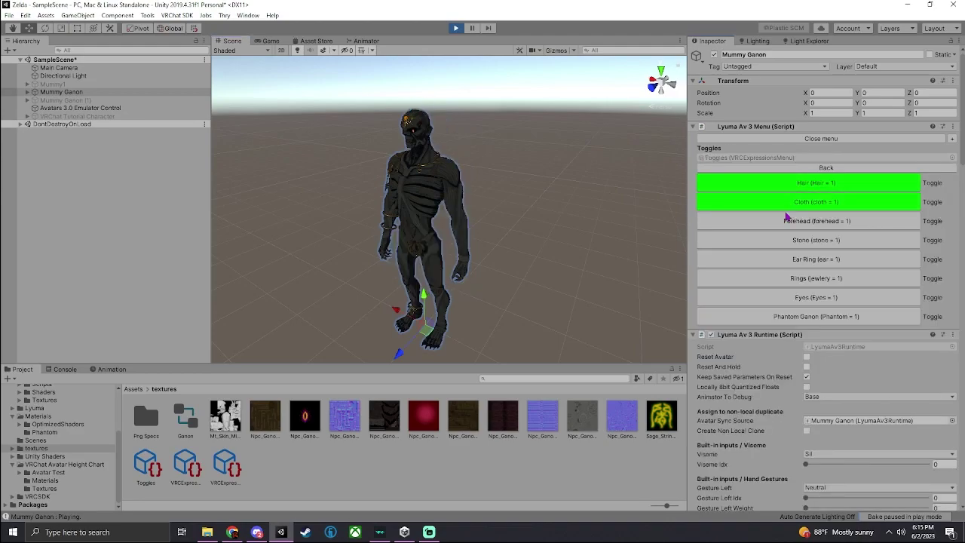
pyautogui.click(788, 221)
pyautogui.click(785, 240)
pyautogui.click(788, 221)
pyautogui.click(788, 240)
pyautogui.click(797, 202)
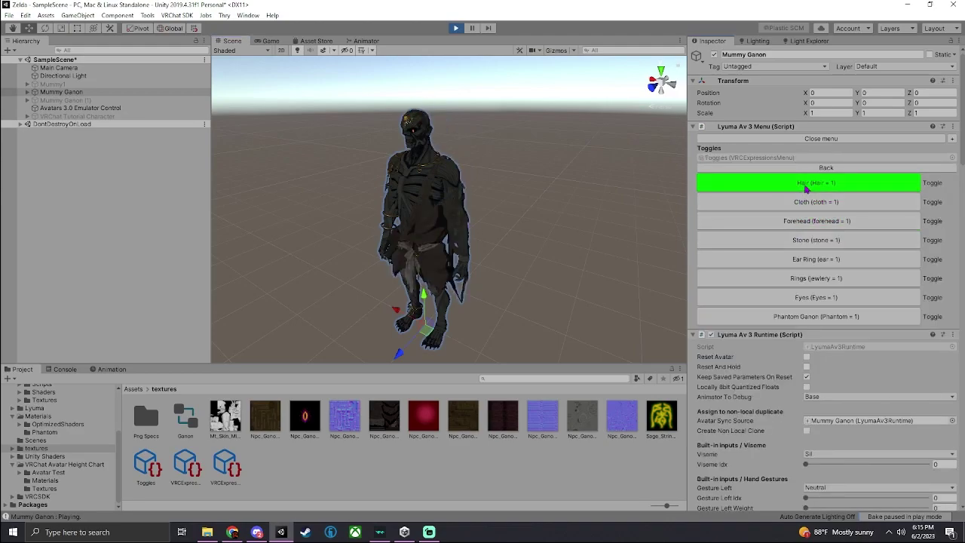
pyautogui.click(797, 182)
pyautogui.click(791, 315)
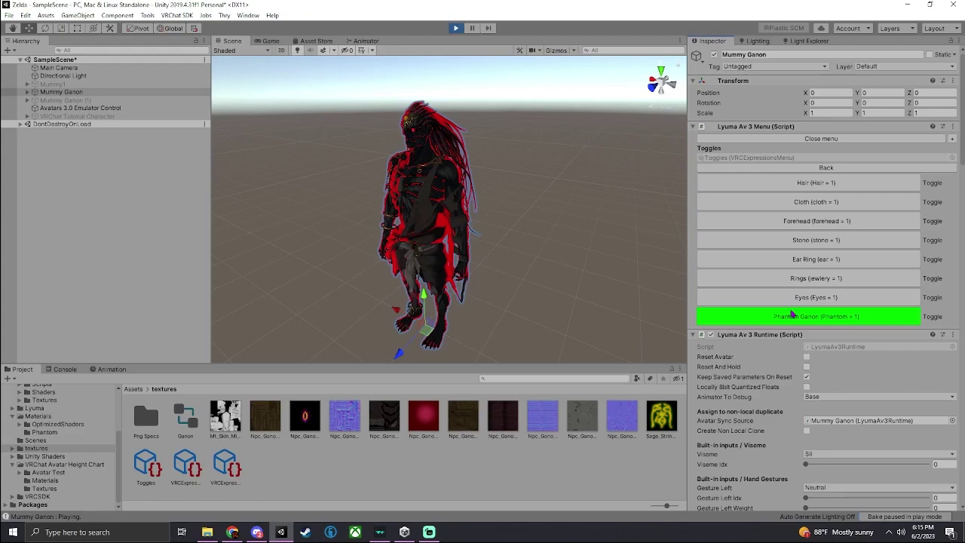
pyautogui.click(791, 315)
# Step: Stop play mode and view the Mummy Ganon avatar from the front
pyautogui.moveTo(414, 333); pyautogui.dragTo(464, 296)
pyautogui.click(455, 28)
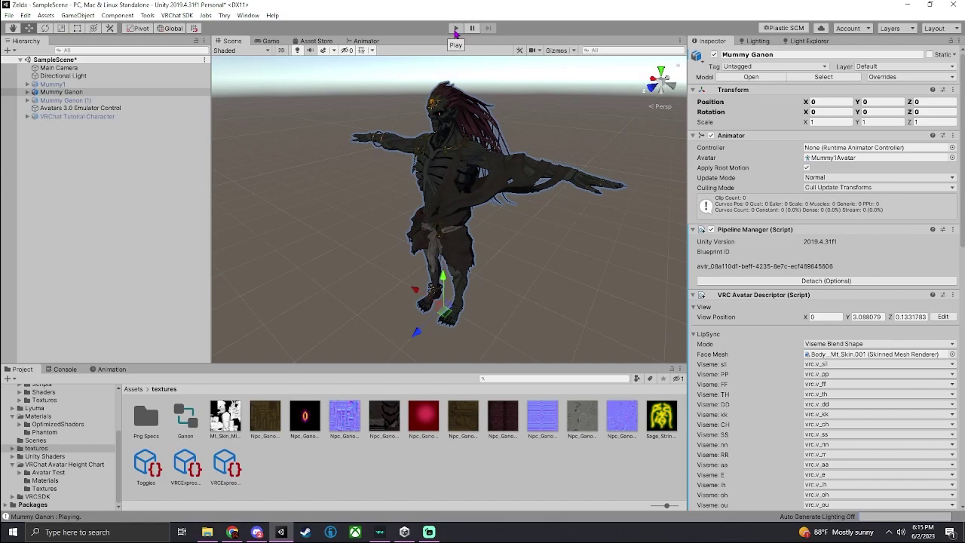
pyautogui.keyDown('alt'); pyautogui.moveTo(482, 153); pyautogui.dragTo(473, 122); pyautogui.keyUp('alt')
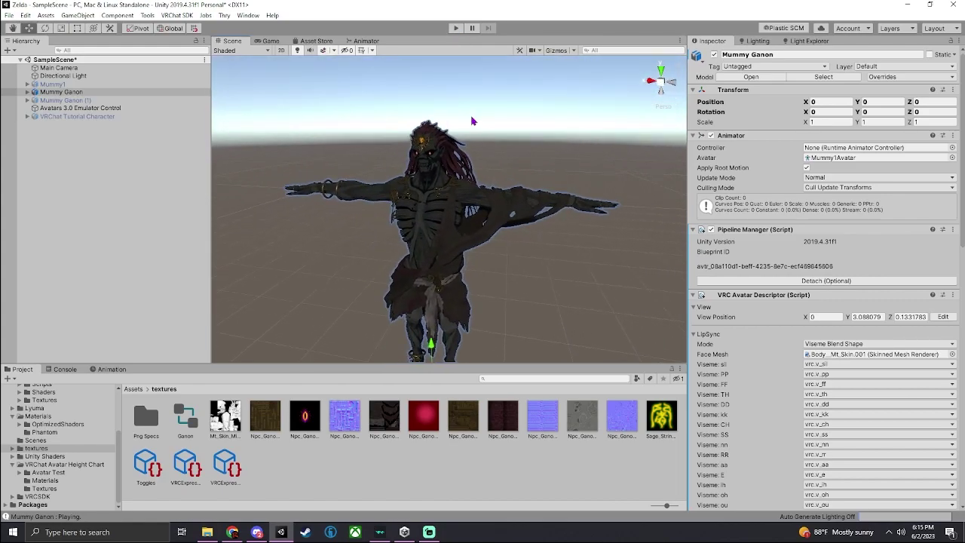